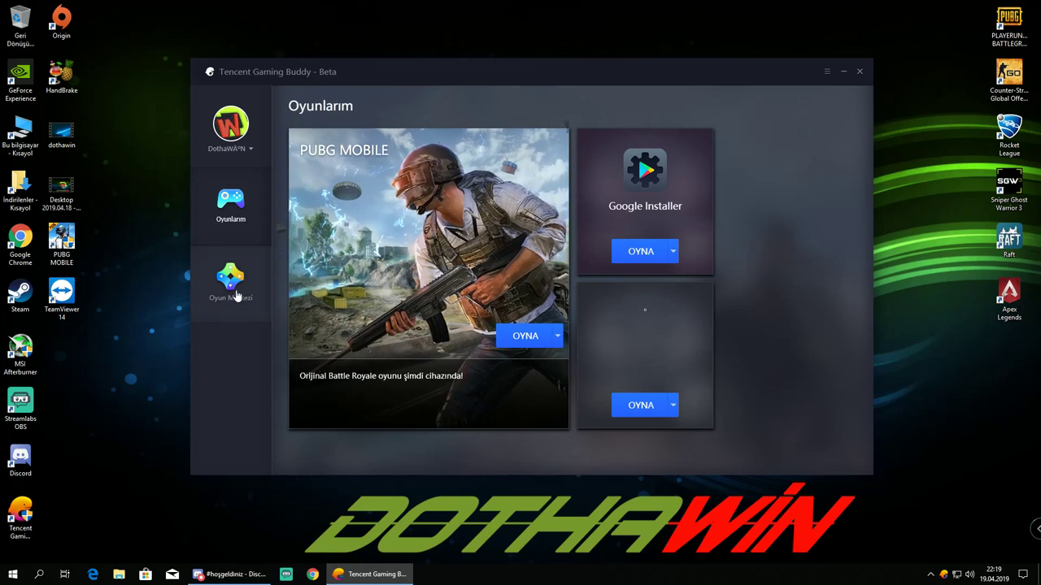
View the PUBG MOBILE page in the Oyun Merkezi section to check the game's version and update details
left_click(230, 285)
left_click(410, 407)
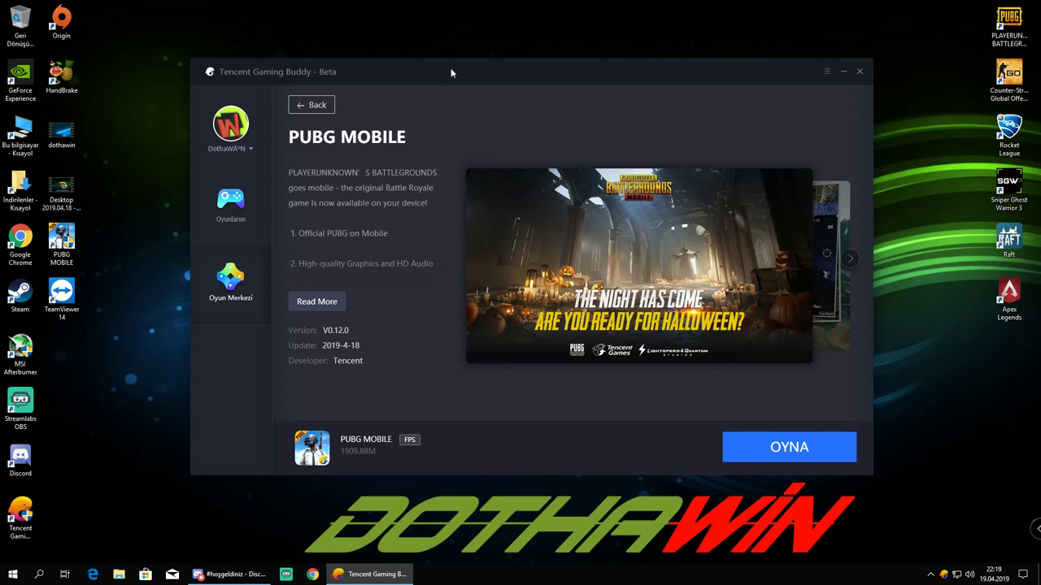
left_click_drag(469, 69, 430, 83)
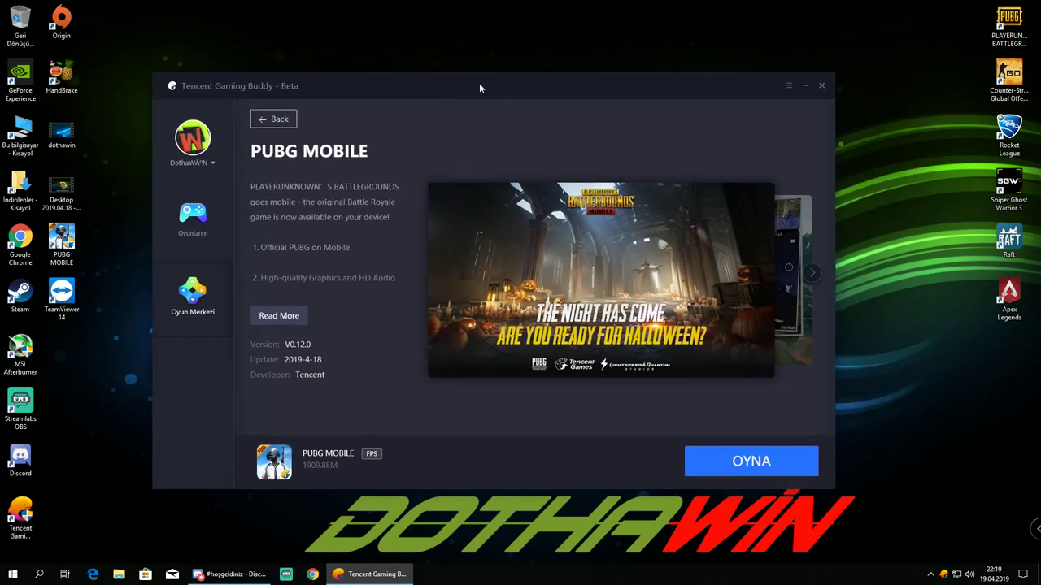
left_click_drag(534, 92, 553, 80)
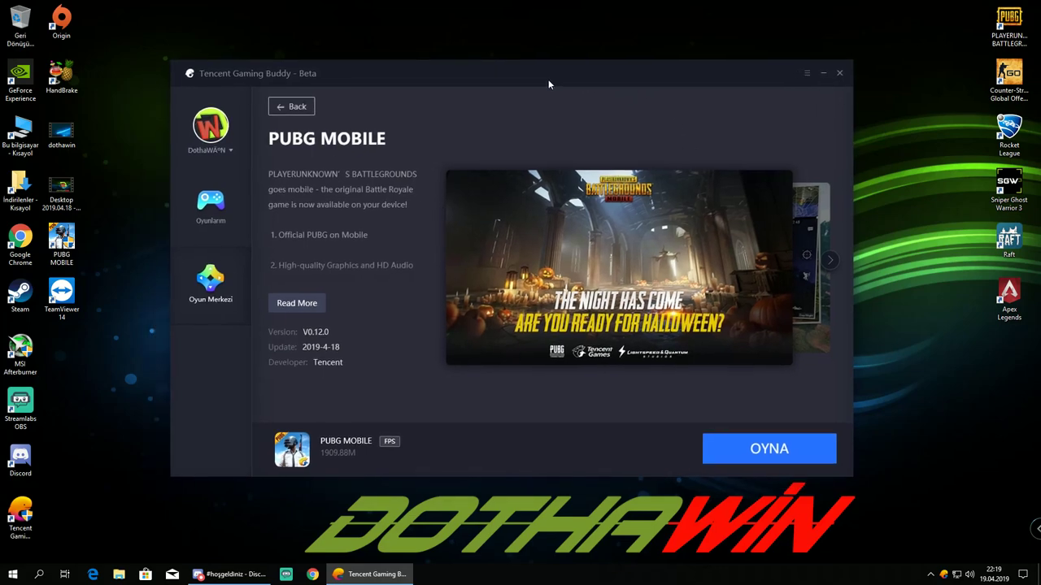
Close the Tencent Gaming Buddy window and quit its background process from the system tray
left_click(841, 74)
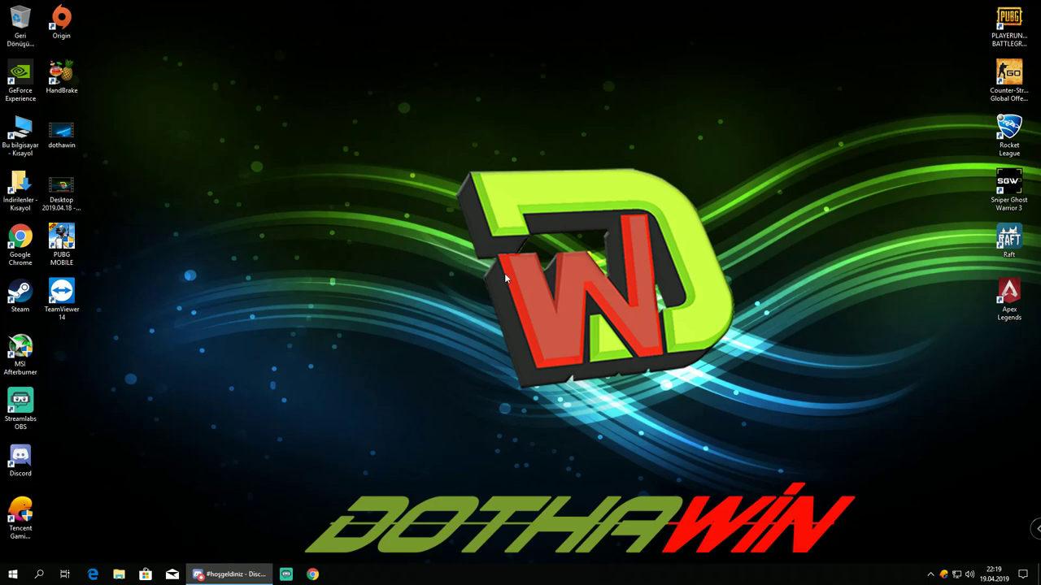
left_click(931, 575)
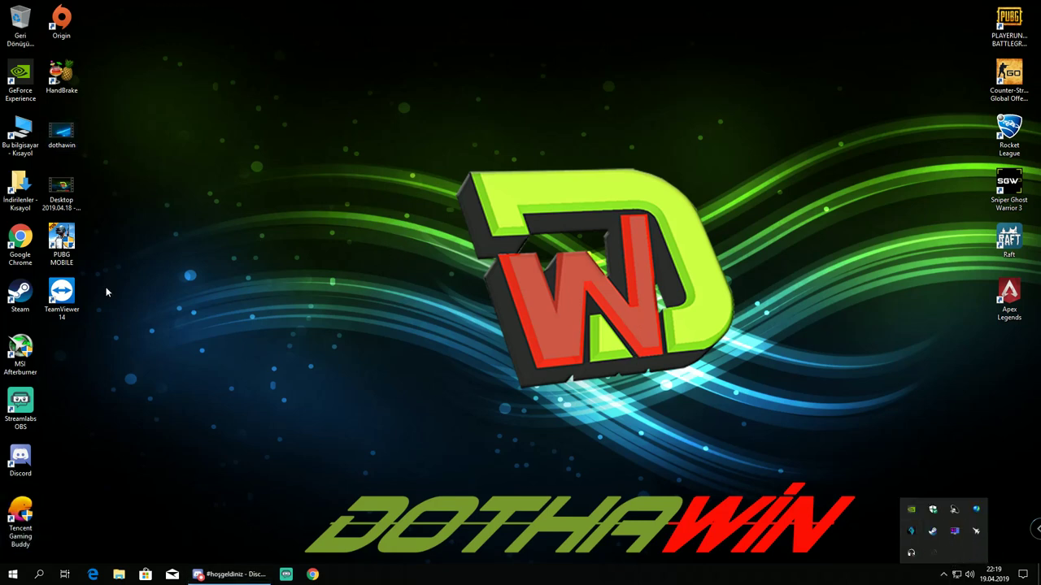
double_click(22, 137)
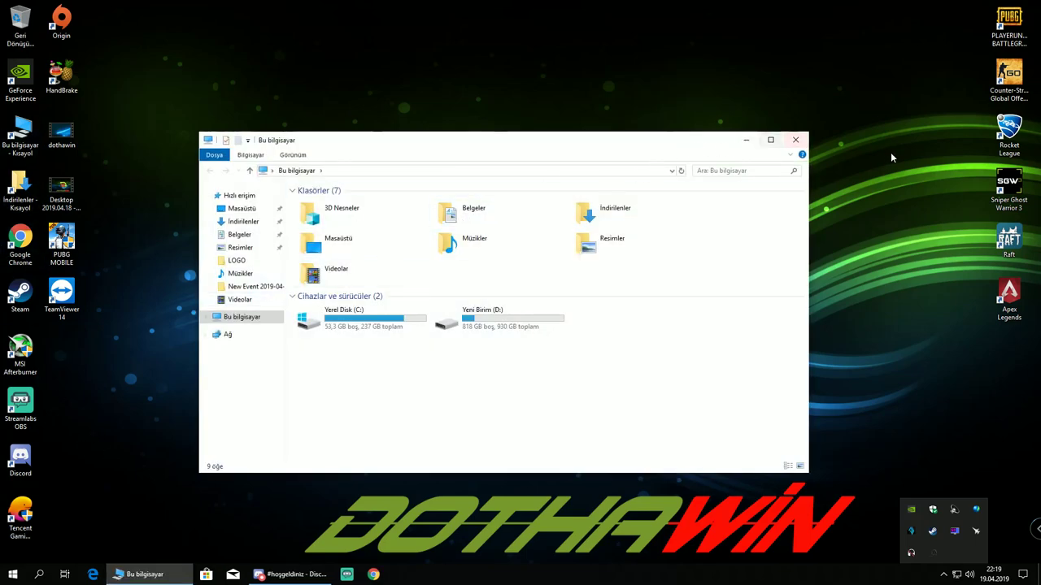
left_click(795, 140)
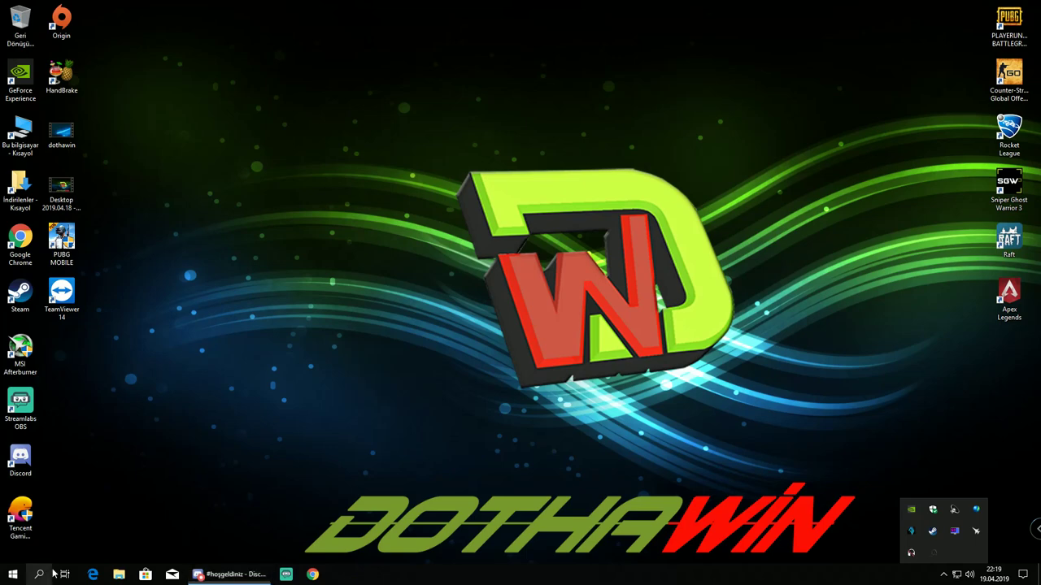
Find Denetim Masası through Windows search and open Programlar ve Özellikler
left_click(49, 574)
type("de")
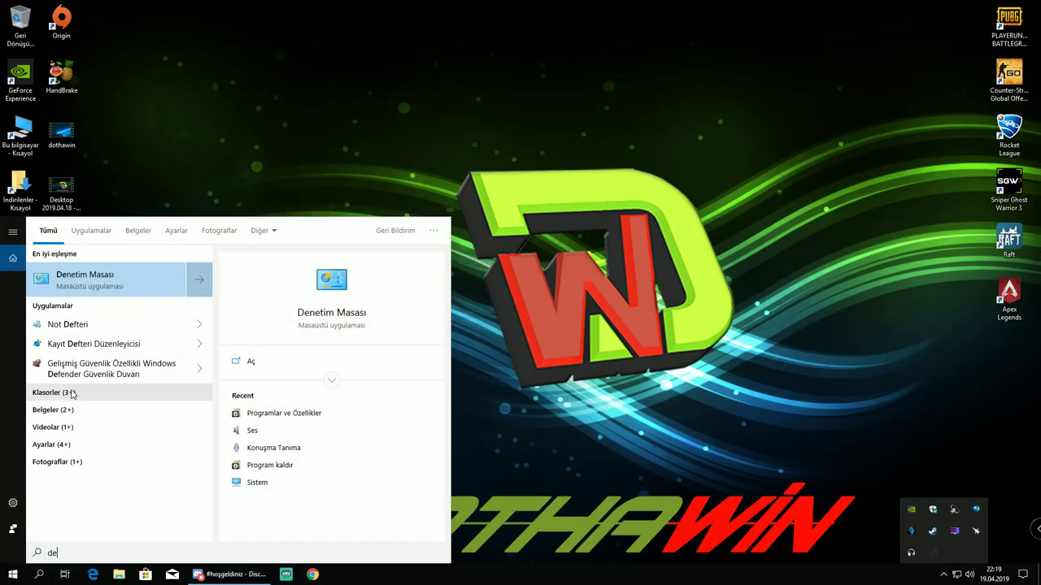
left_click(84, 279)
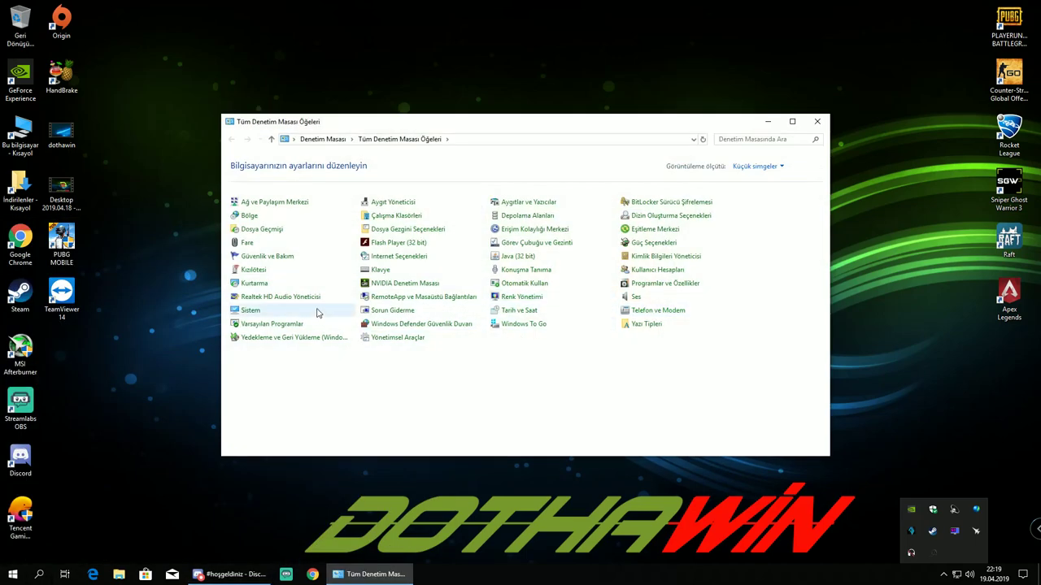
left_click(650, 284)
Uninstall Tencent Gaming Buddy from the installed programs list, confirm the removal, and close the list
scroll(504, 309, "down", 5)
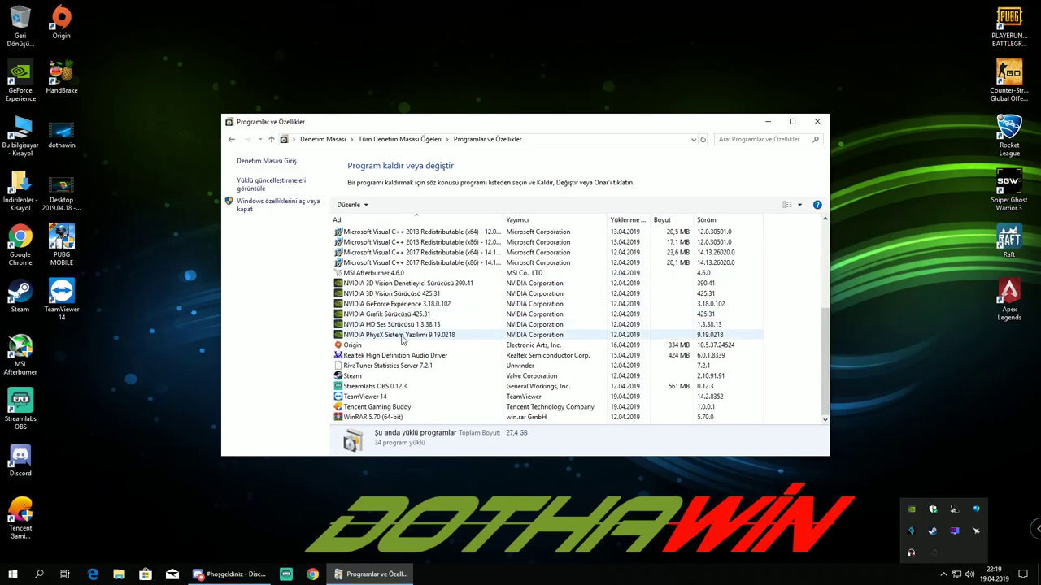
left_click(383, 406)
left_click(398, 204)
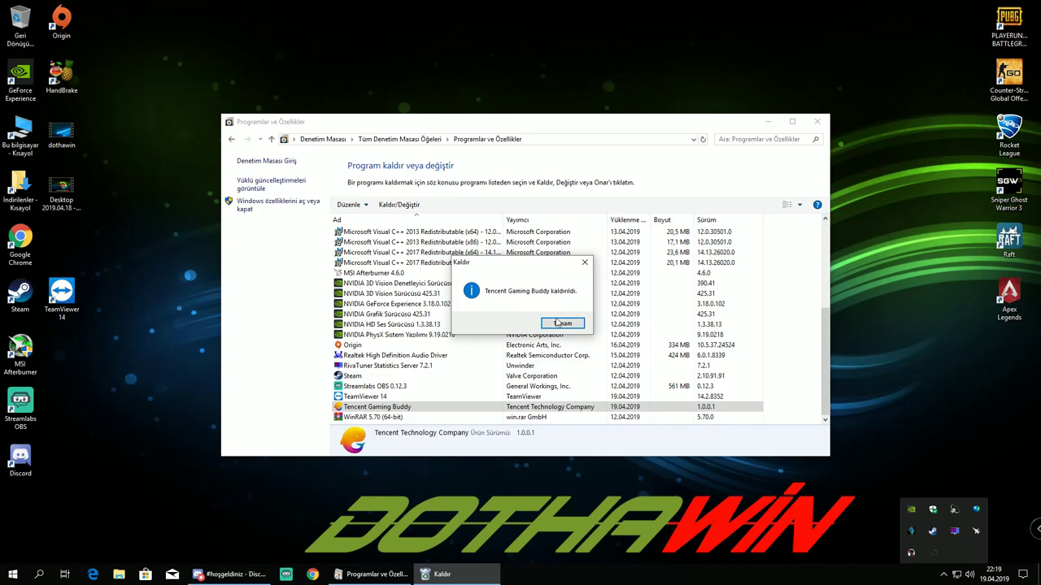
left_click(559, 324)
left_click(817, 122)
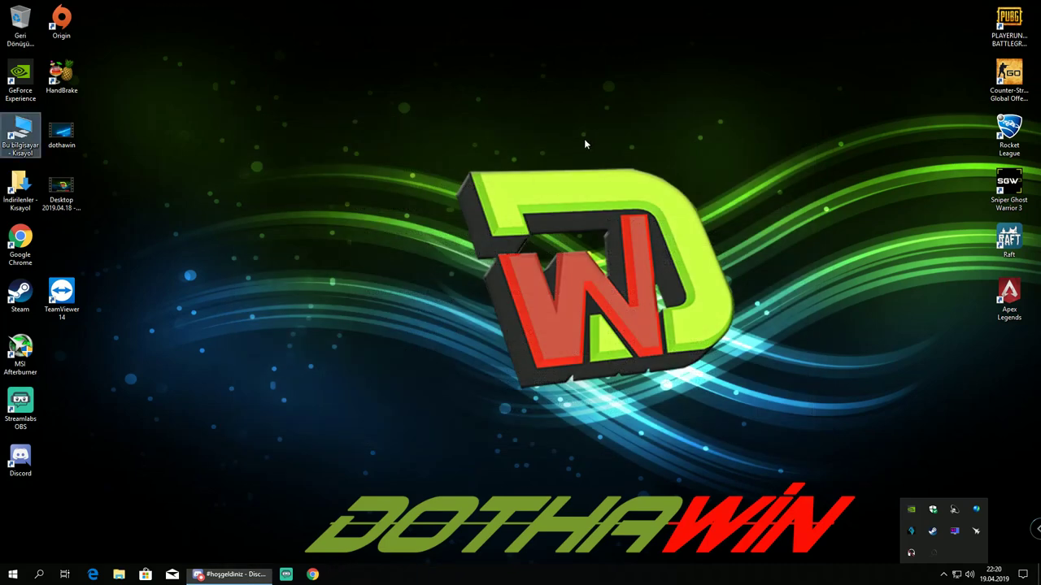
Delete the APK, Component and MobileGamePCShared folders from Temp\TxGameDownload on the D: drive
double_click(25, 126)
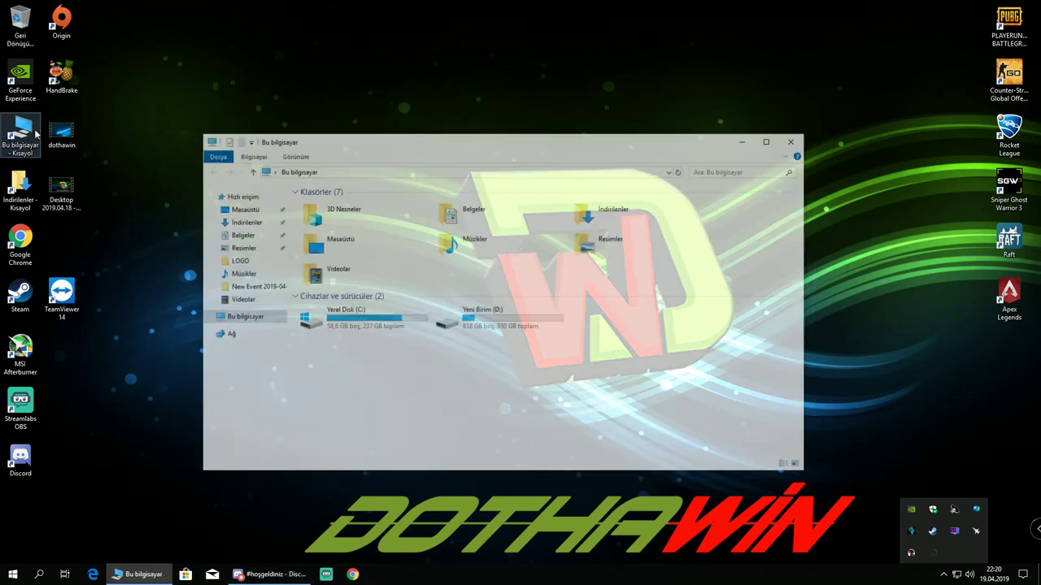
double_click(498, 319)
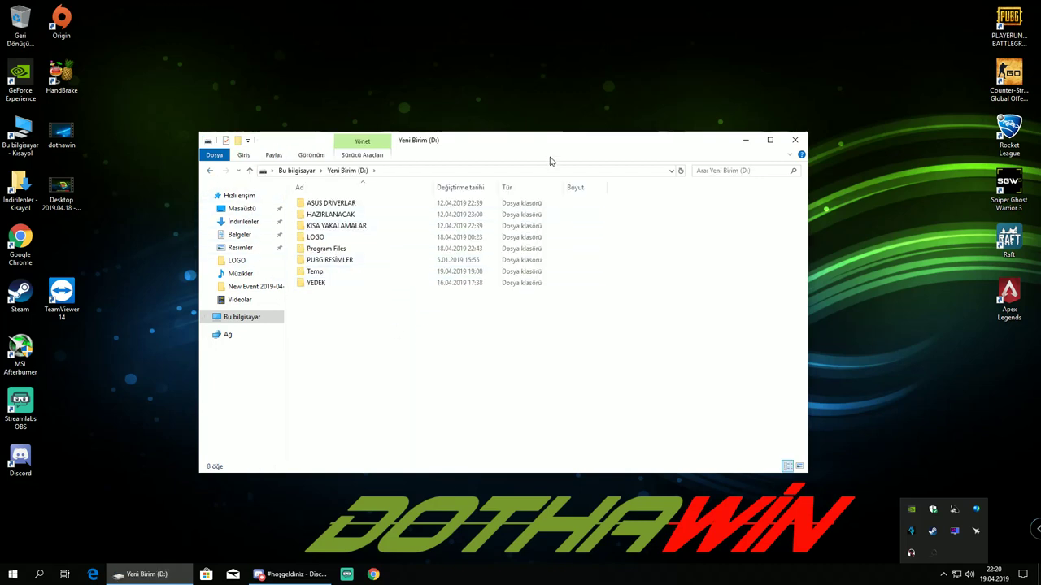
left_click(325, 277)
double_click(325, 276)
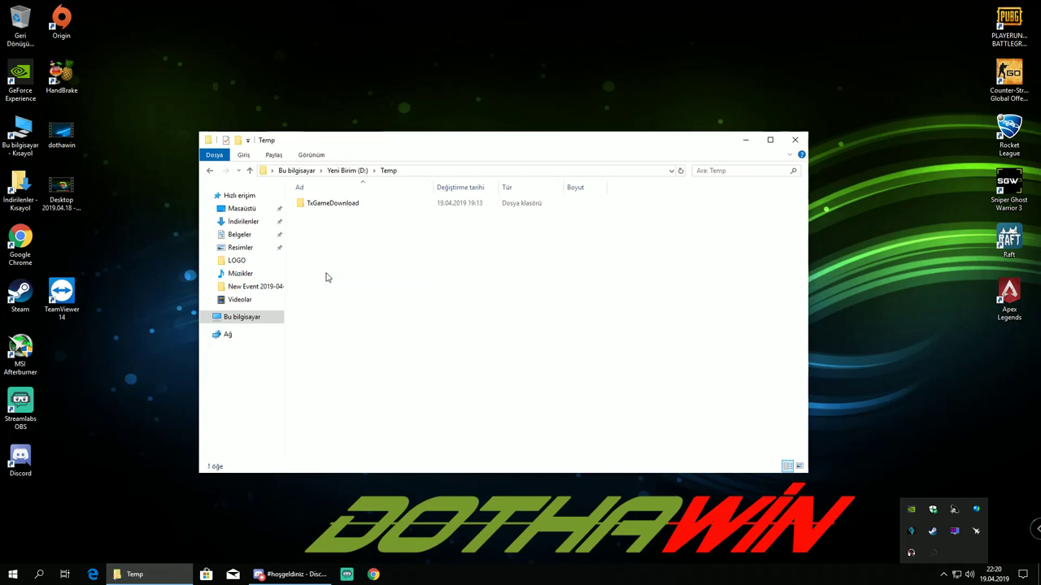
double_click(333, 205)
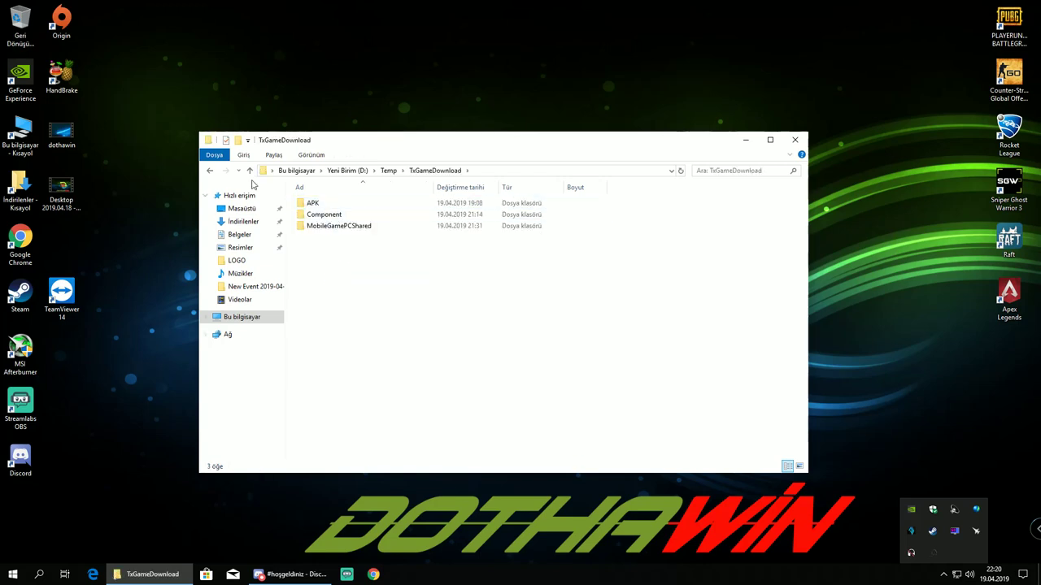
left_click_drag(352, 269, 344, 204)
right_click(344, 209)
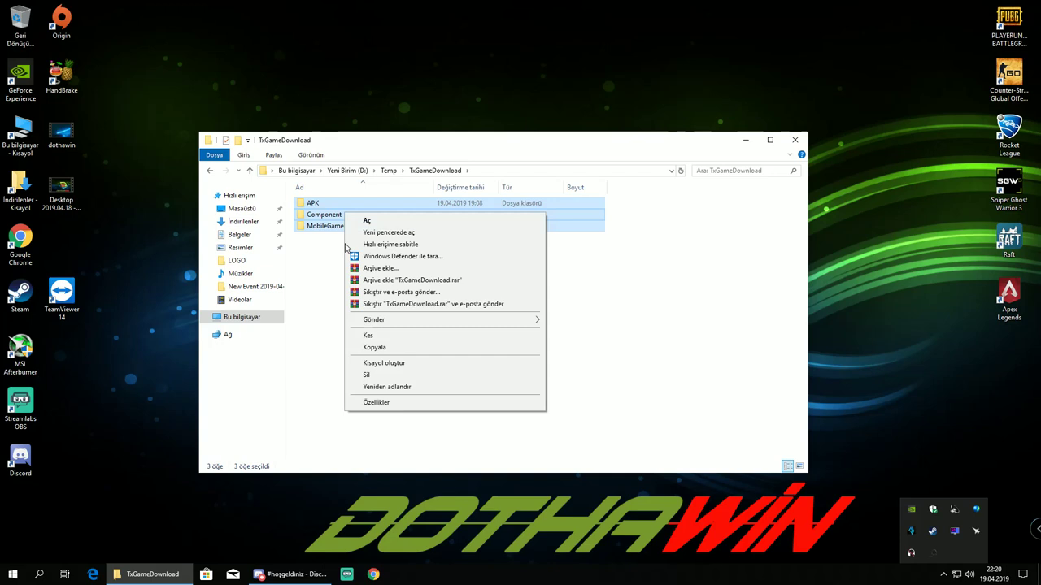
left_click(391, 376)
Return to the root of the D: drive and delete the Temp folder
left_click(210, 172)
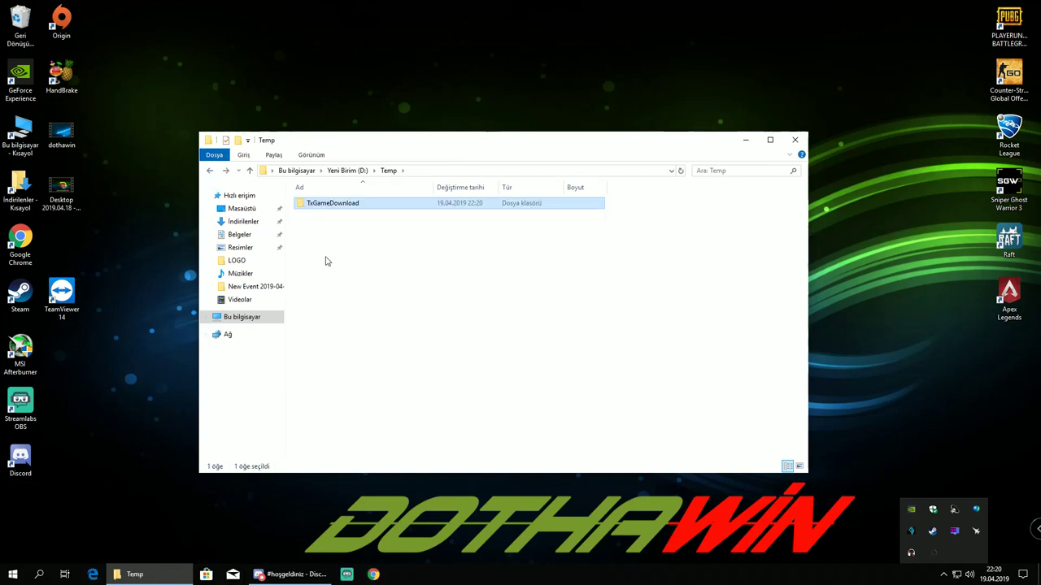
left_click(210, 171)
right_click(316, 271)
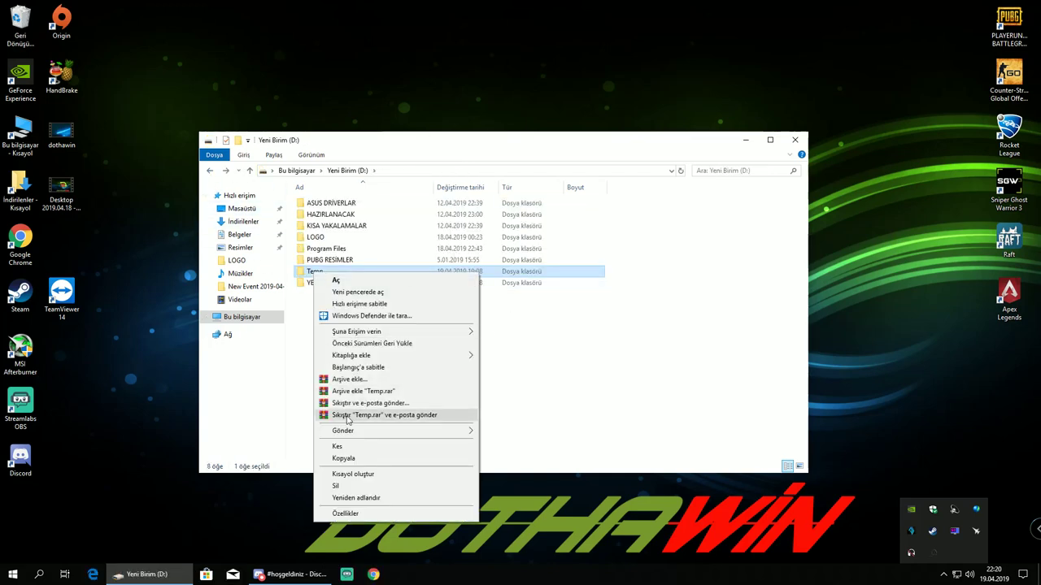
left_click(348, 487)
Delete all contents of the Program Files\TxGameAssistant\UI folder on the D: drive
double_click(334, 249)
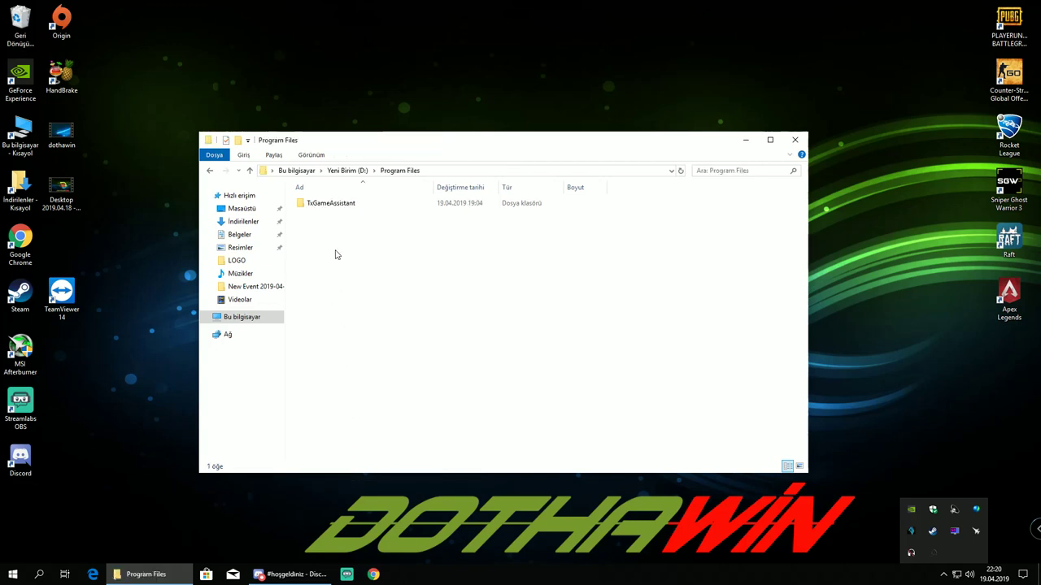
double_click(344, 204)
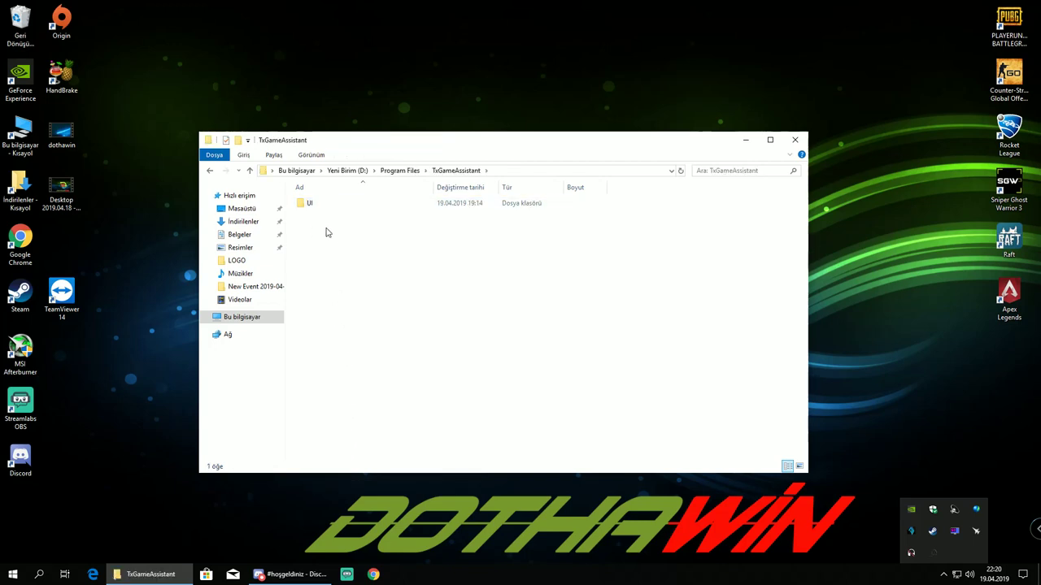
double_click(323, 206)
left_click_drag(320, 244, 332, 204)
right_click(333, 207)
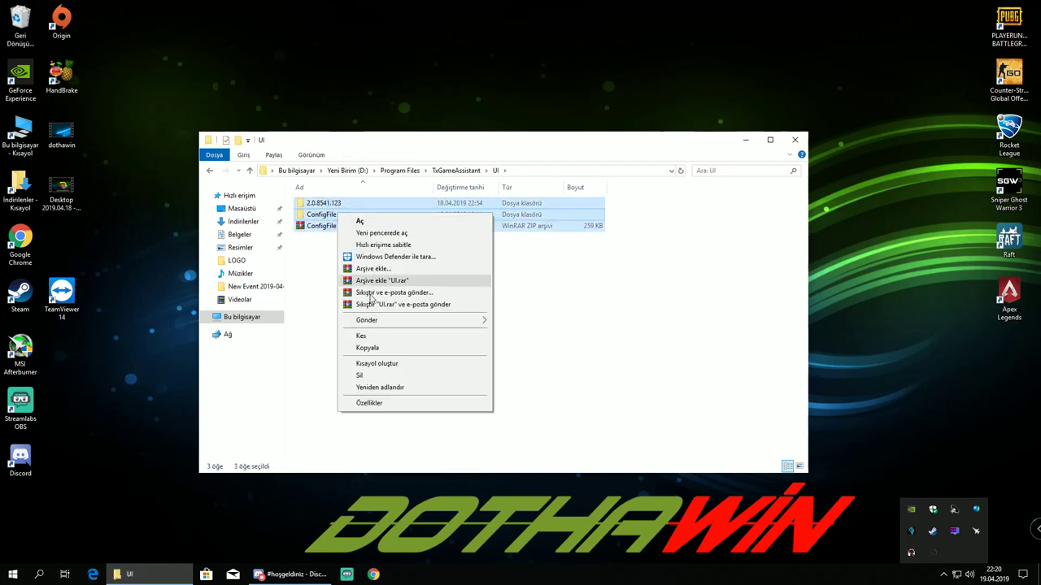
left_click(398, 379)
Go back to the D: drive root and delete its Program Files folder
left_click(210, 171)
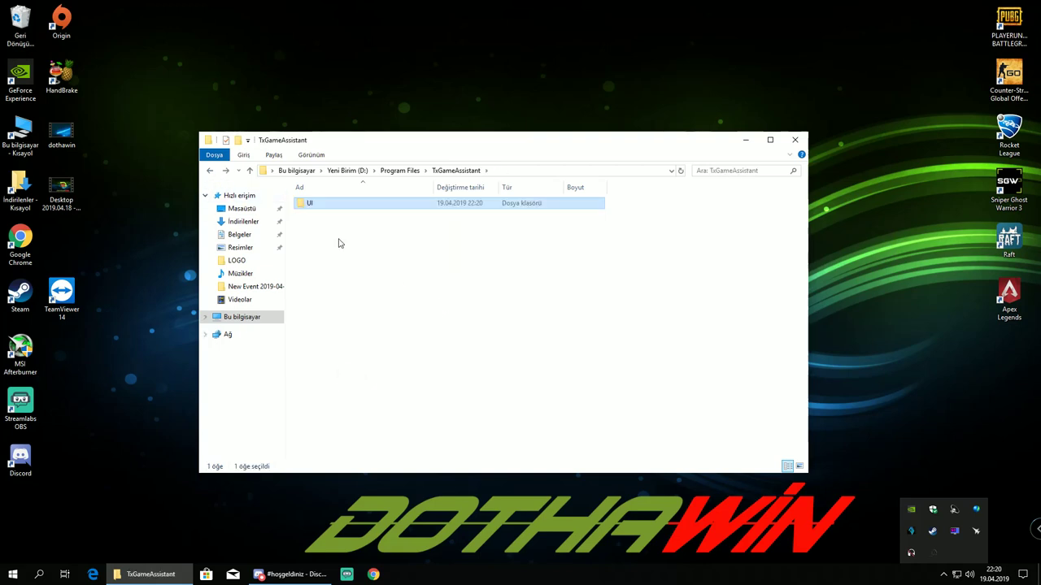
left_click(210, 172)
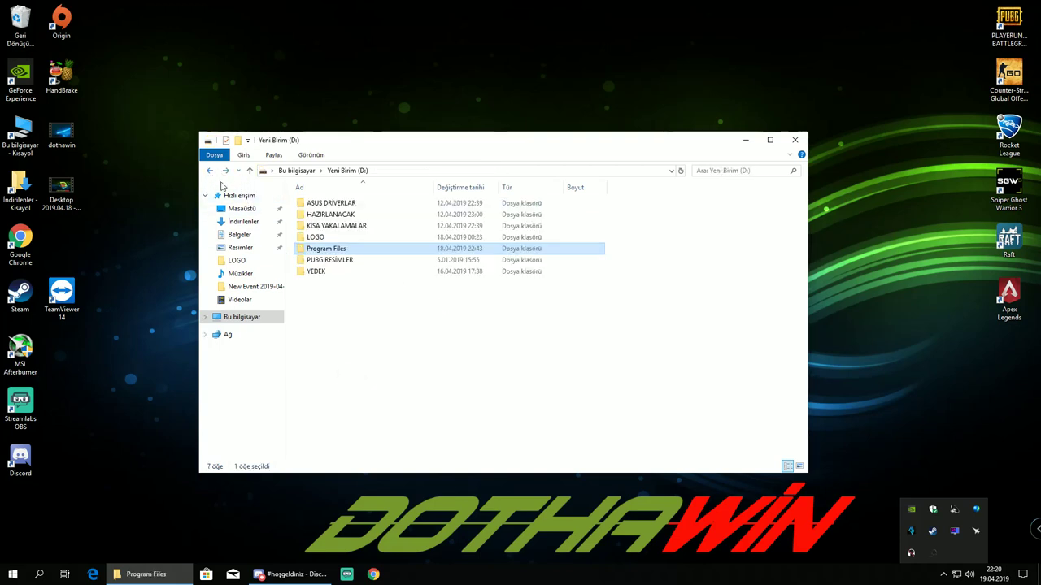
right_click(324, 249)
left_click(373, 463)
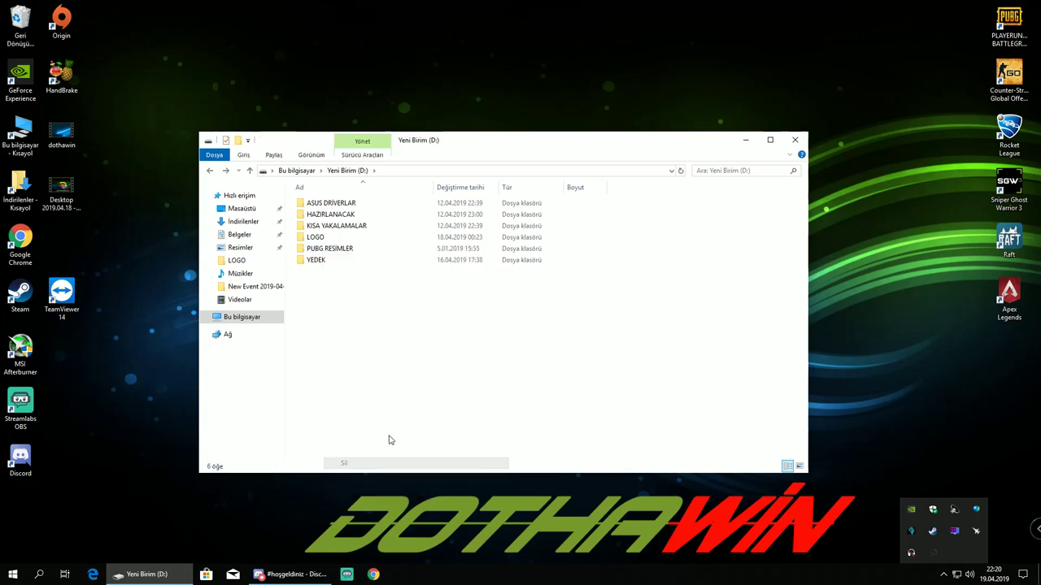
Check Program Dosyaları (x86) and Program Files on the C: drive for leftover Tencent folders
left_click(209, 171)
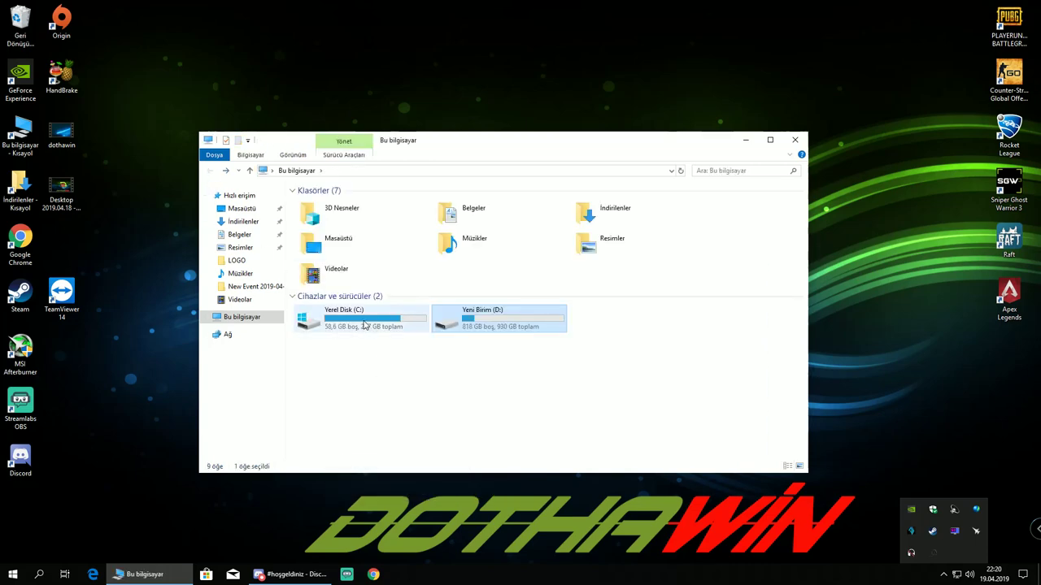
double_click(364, 324)
double_click(345, 260)
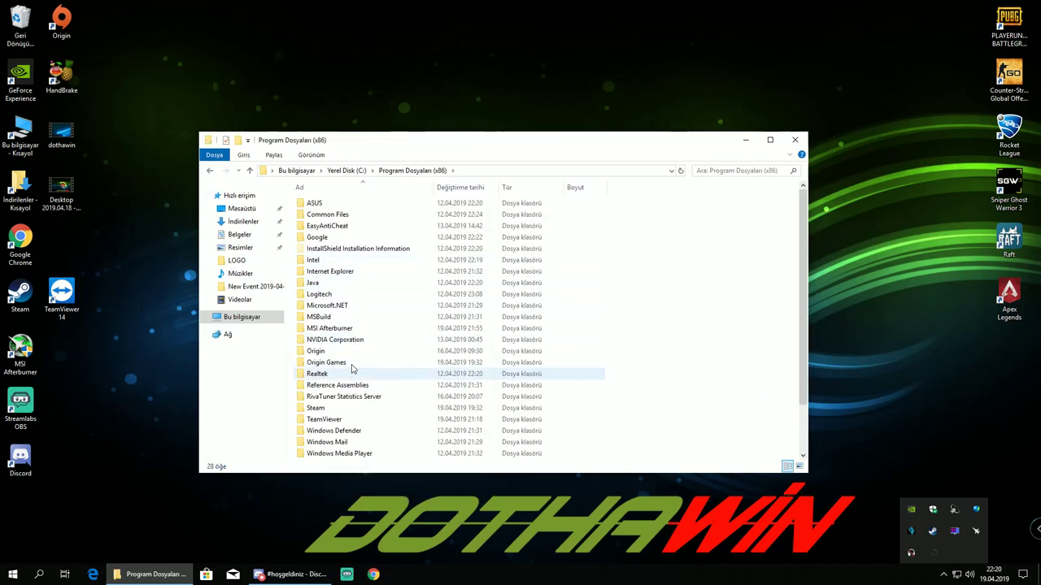
scroll(342, 313, "down", 2)
scroll(345, 334, "up", 2)
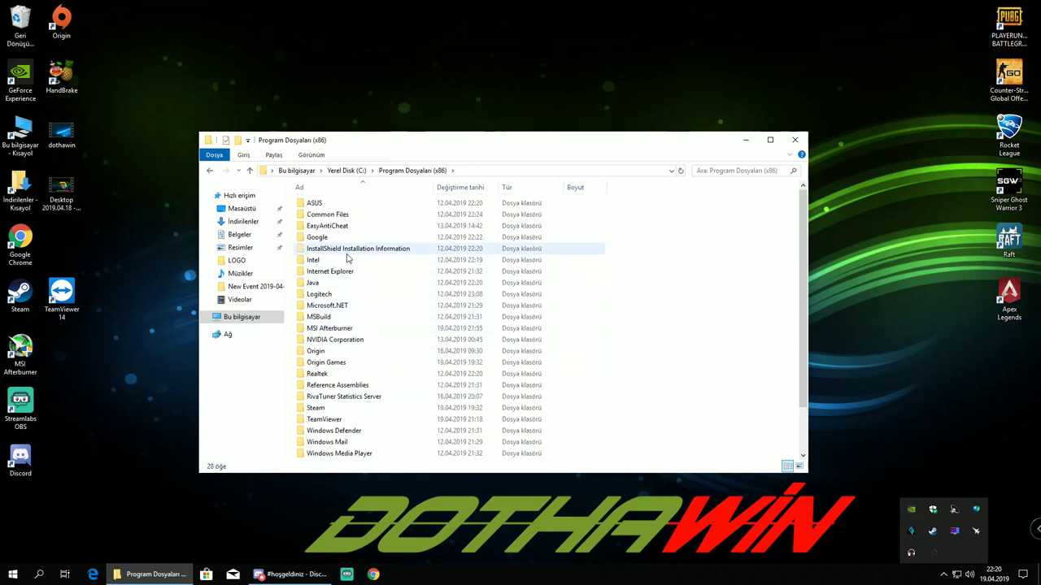
scroll(348, 258, "down", 2)
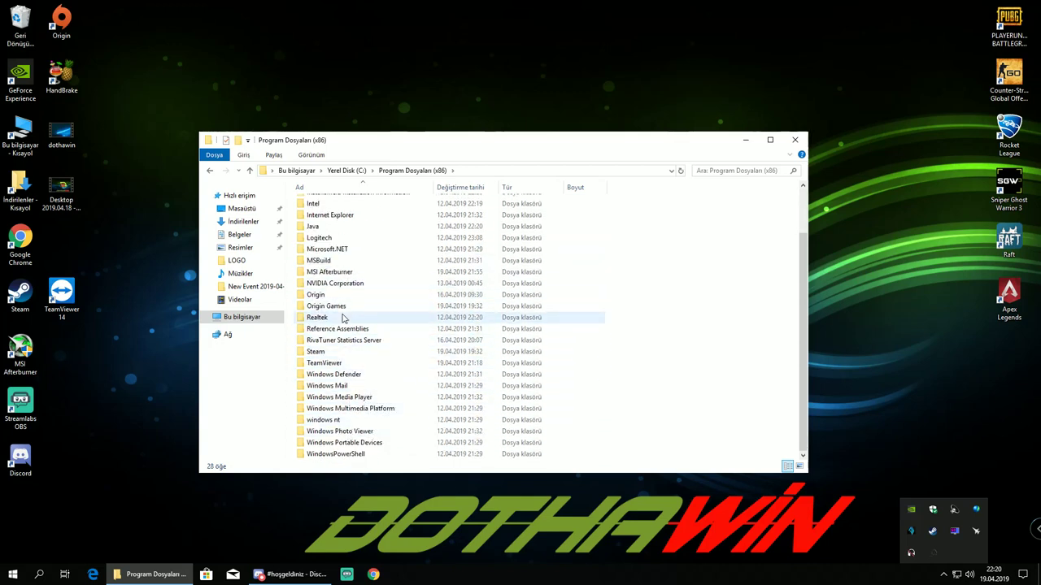
scroll(343, 318, "up", 2)
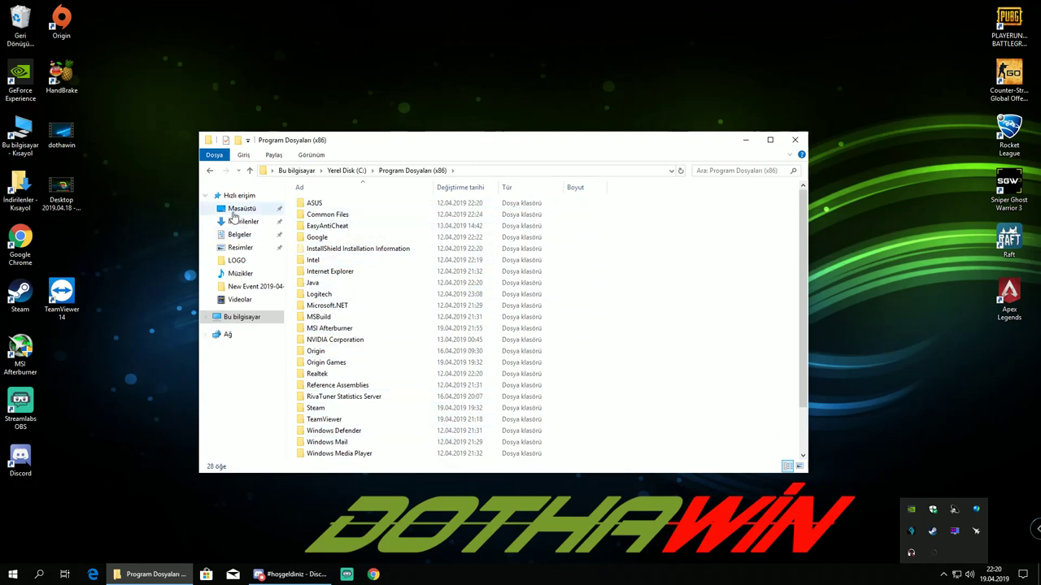
left_click(209, 170)
double_click(329, 269)
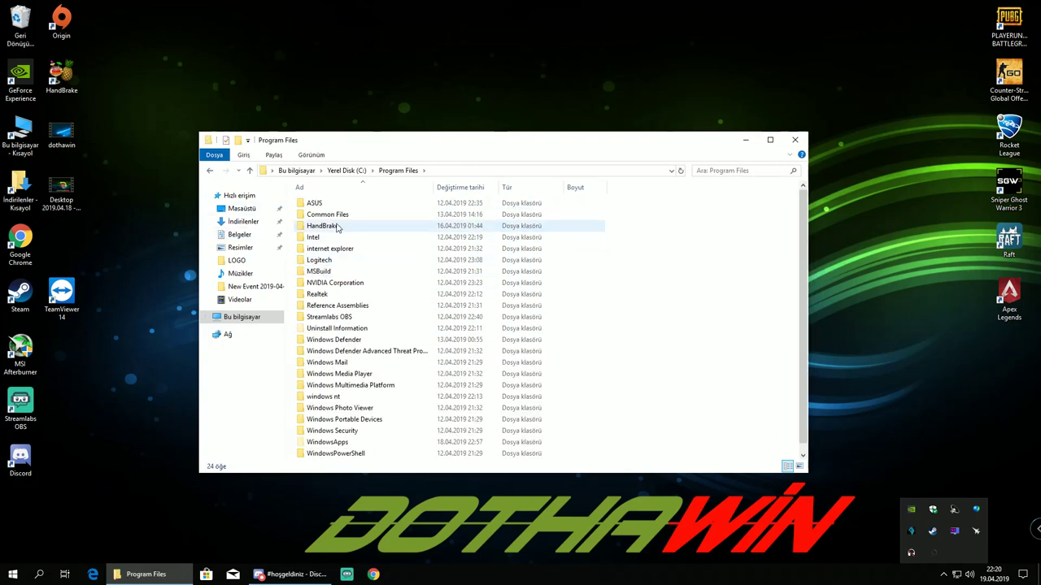
scroll(331, 288, "down", 1)
scroll(325, 357, "up", 2)
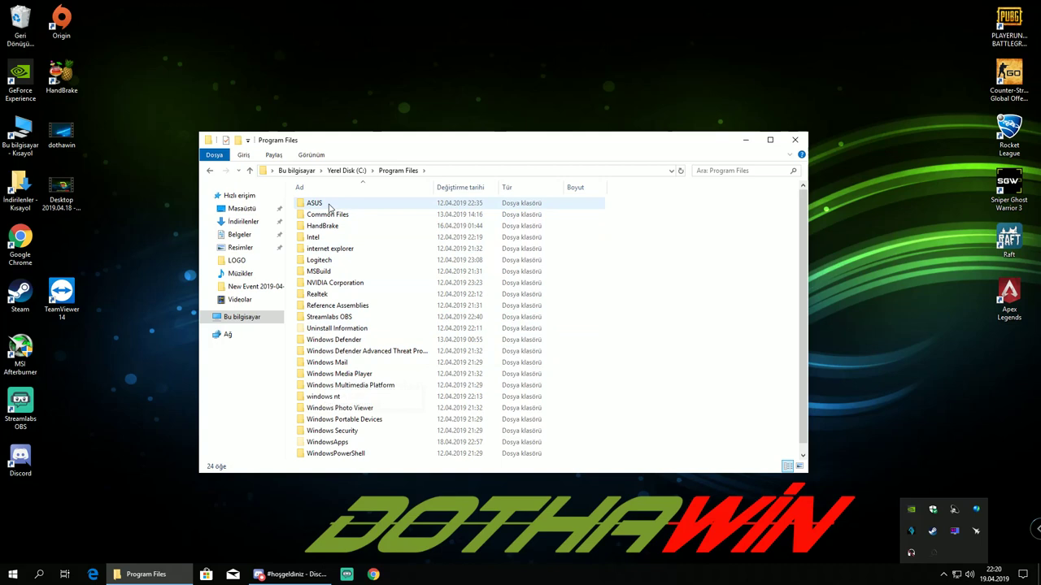
Try to delete the Tencent folder inside ProgramData on the C: drive
left_click(210, 171)
double_click(333, 283)
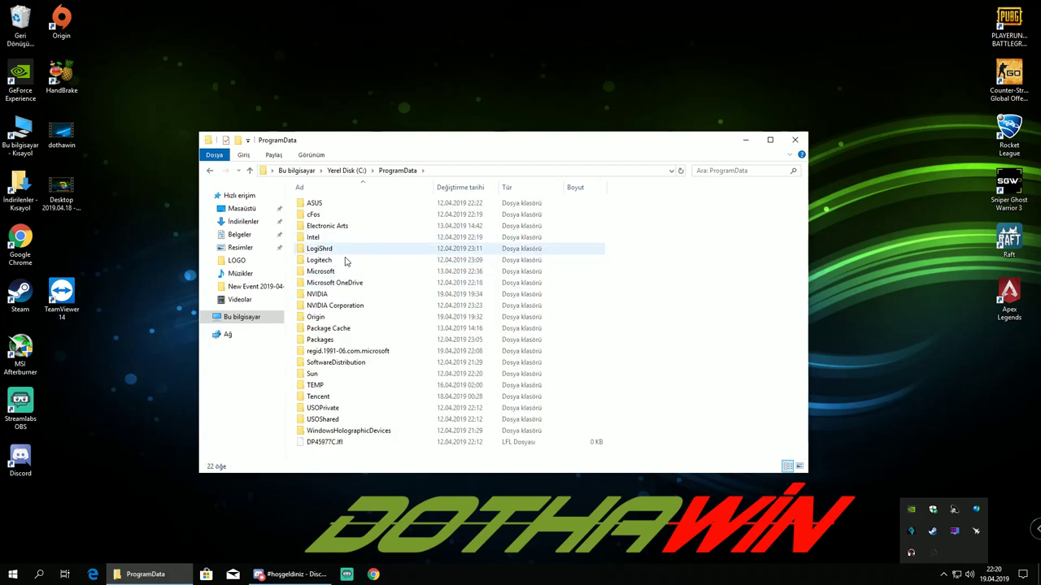
left_click(326, 398)
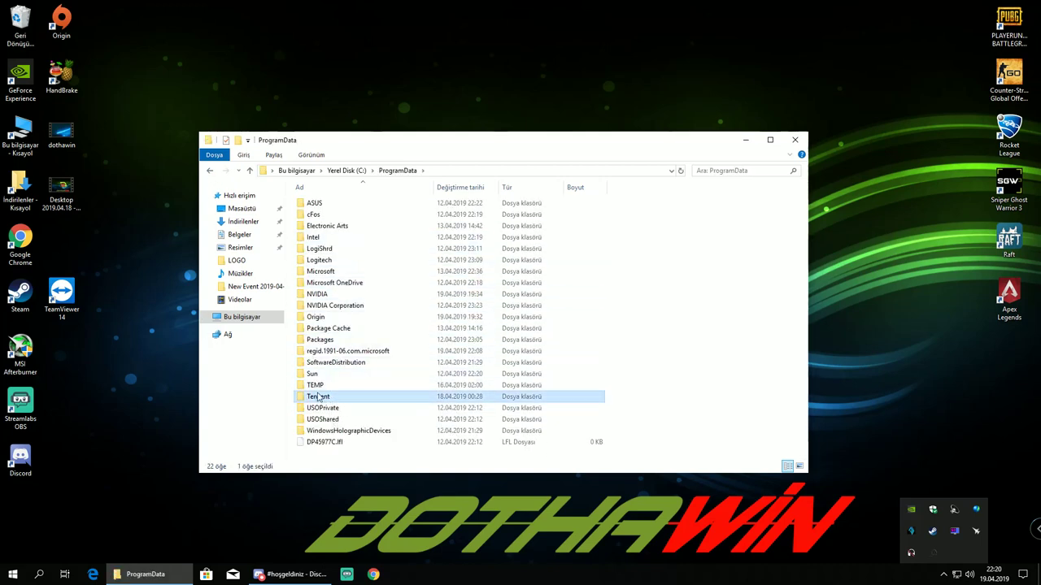
right_click(320, 401)
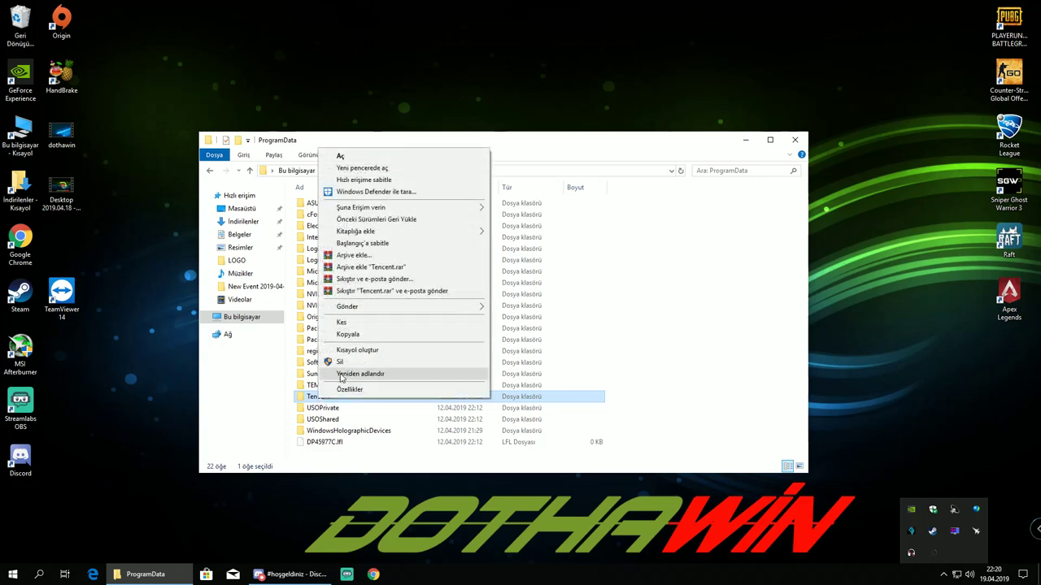
left_click(352, 361)
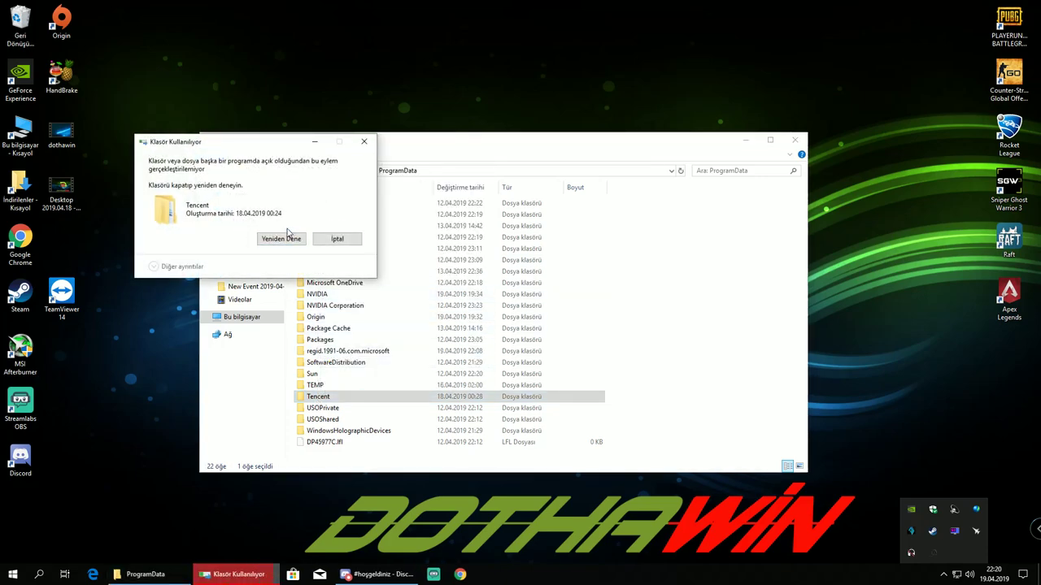
left_click(281, 239)
left_click(339, 239)
Delete the QQPCMgr and TxGameAssistant folders inside ProgramData\Tencent, skipping any folder that is in use
double_click(319, 397)
left_click_drag(343, 279, 341, 185)
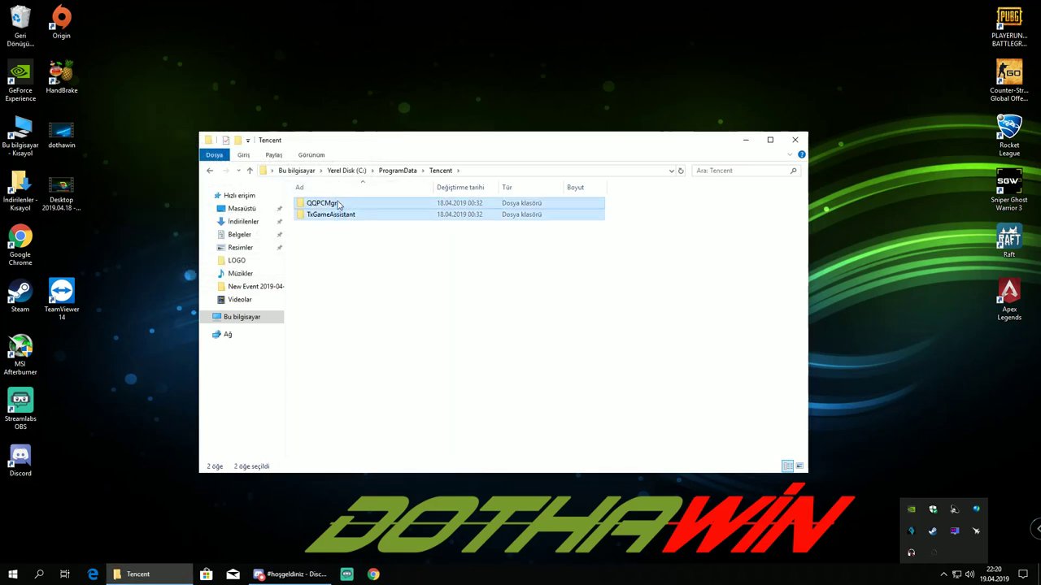
right_click(336, 203)
left_click(360, 370)
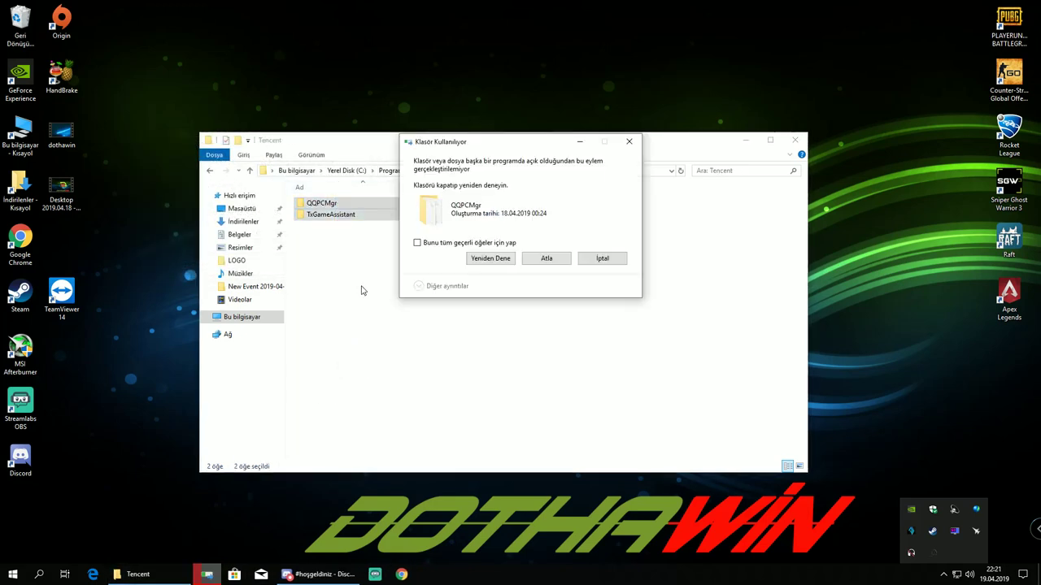
left_click(527, 260)
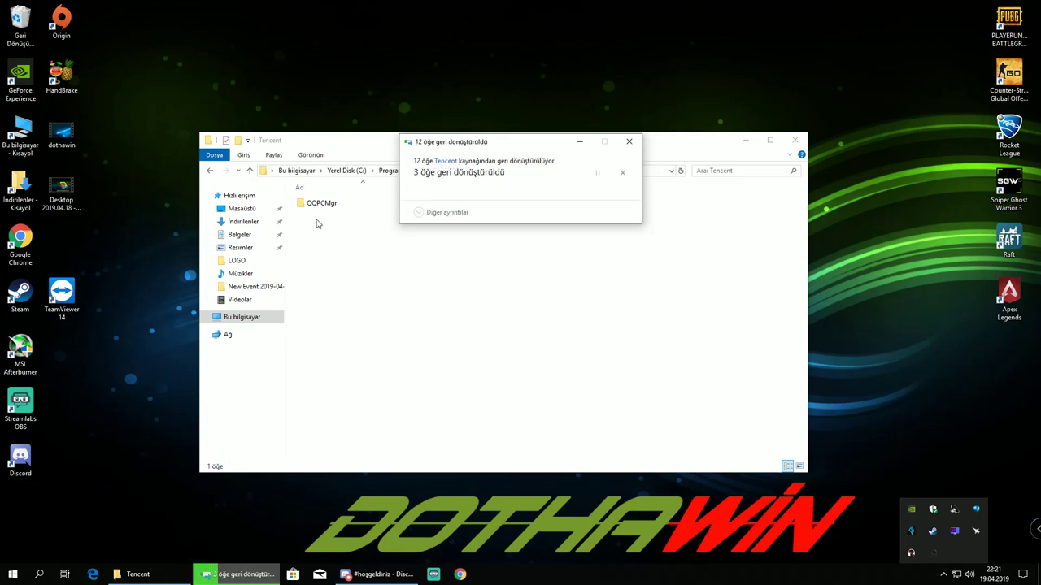
Delete the files inside the QQPCMgr folder, cancelling for any locked file, and return to the Tencent folder
double_click(328, 207)
left_click_drag(327, 256, 322, 185)
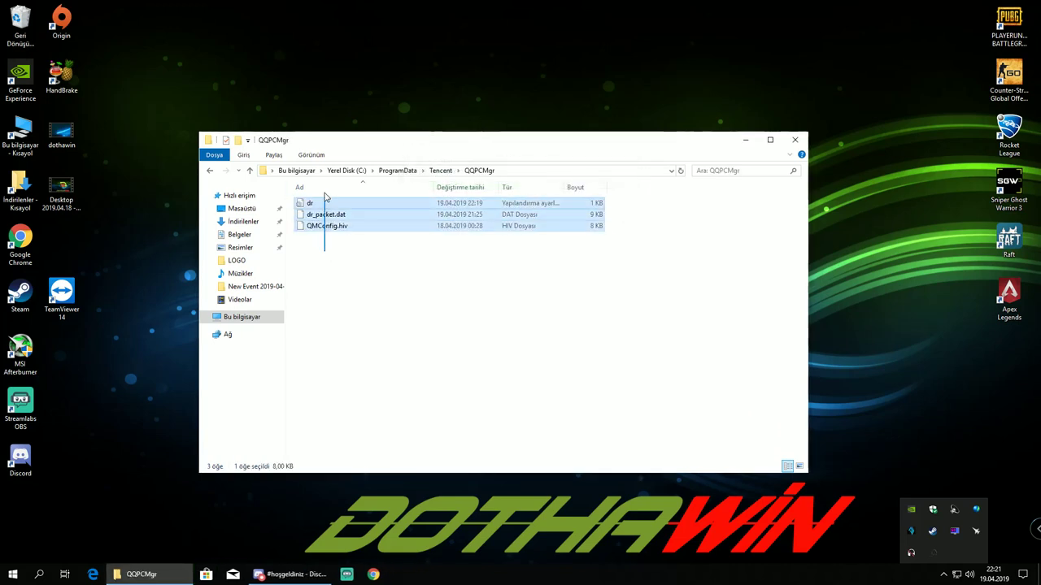
right_click(329, 212)
left_click(382, 350)
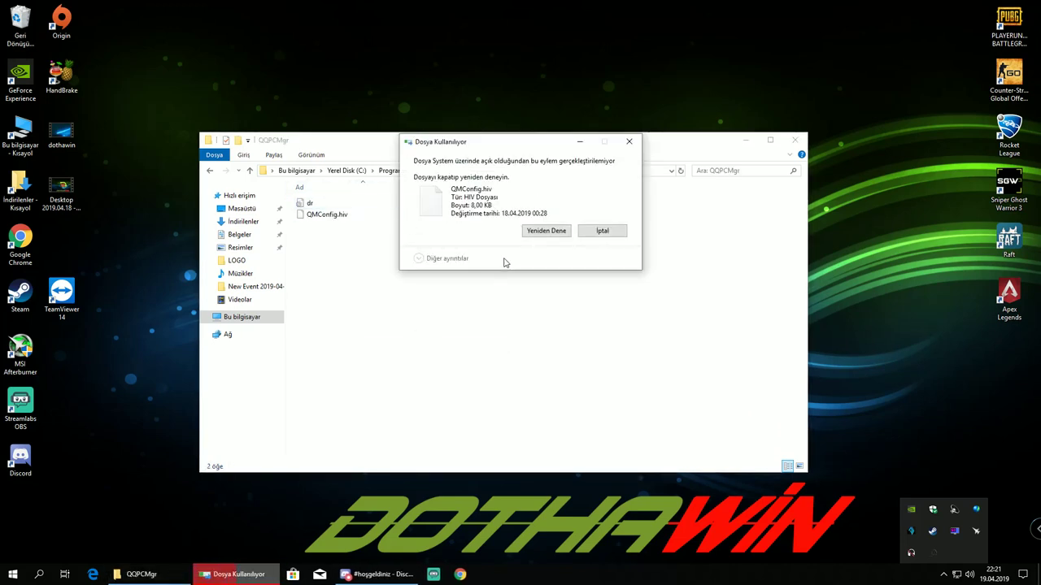
left_click(536, 236)
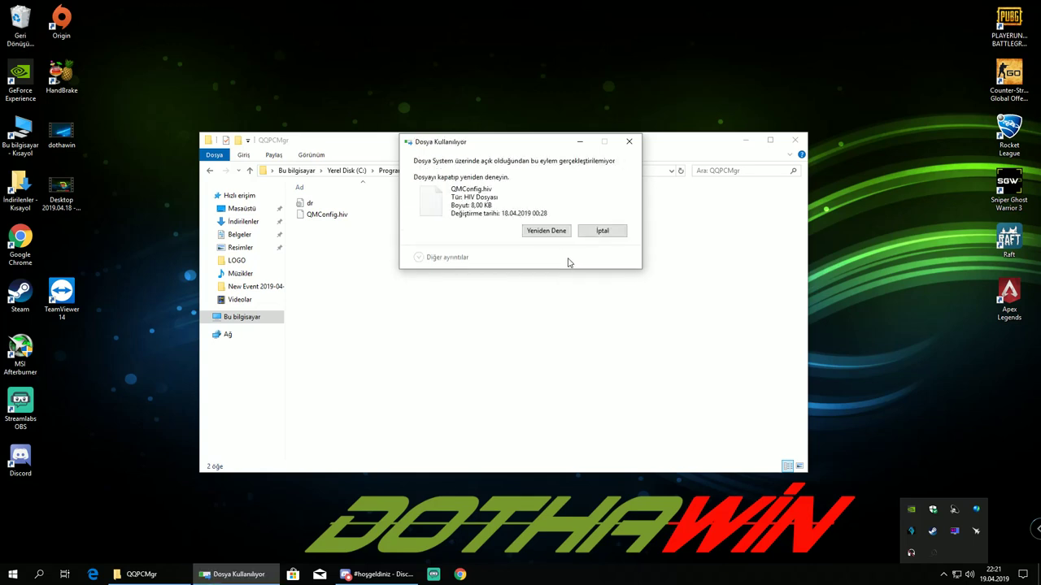
left_click(601, 233)
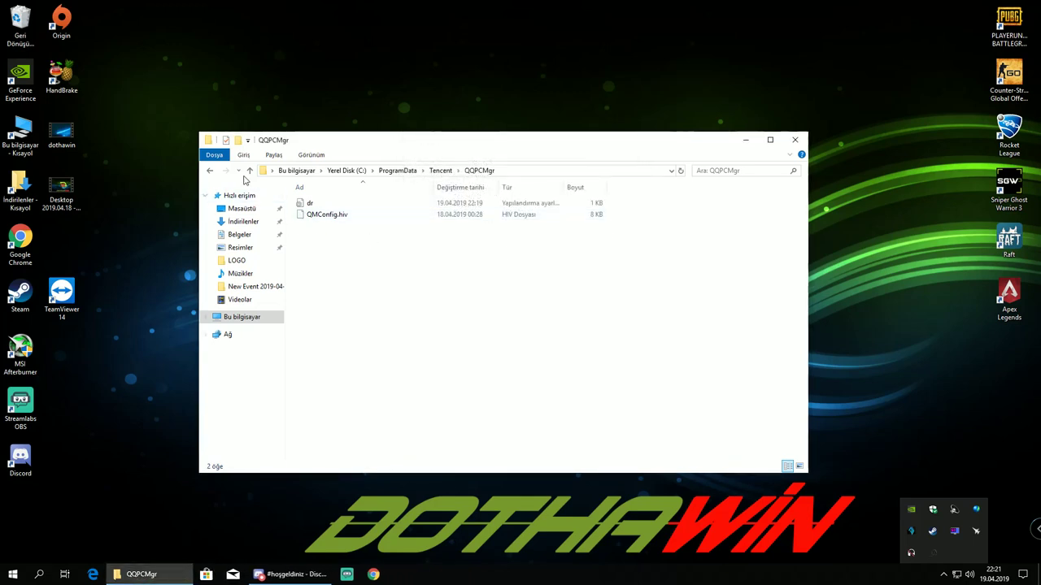
left_click(210, 171)
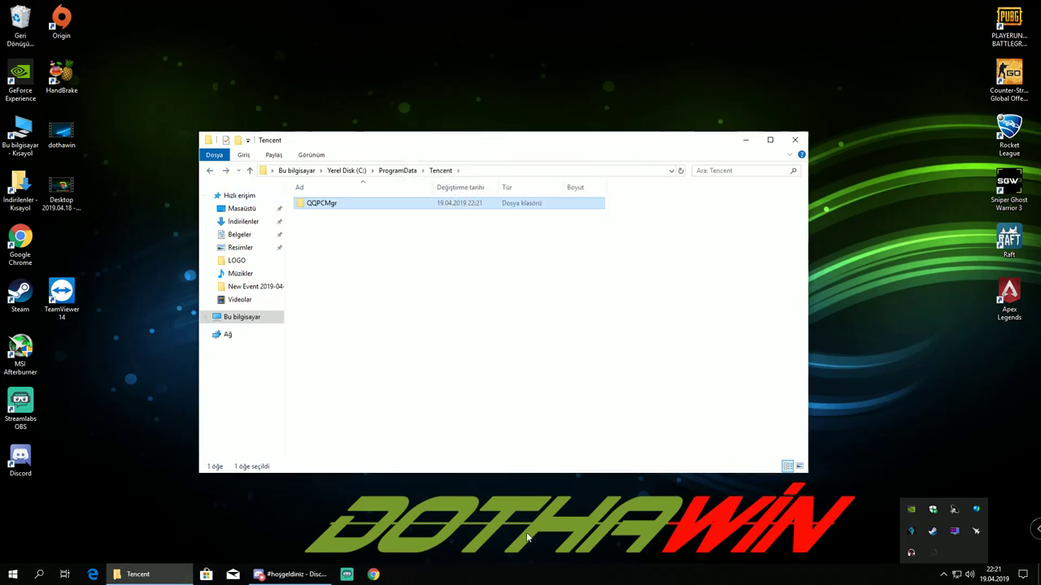
Examine the full list of running processes in Task Manager for anything still using the Tencent files, and close it
right_click(512, 576)
left_click(561, 524)
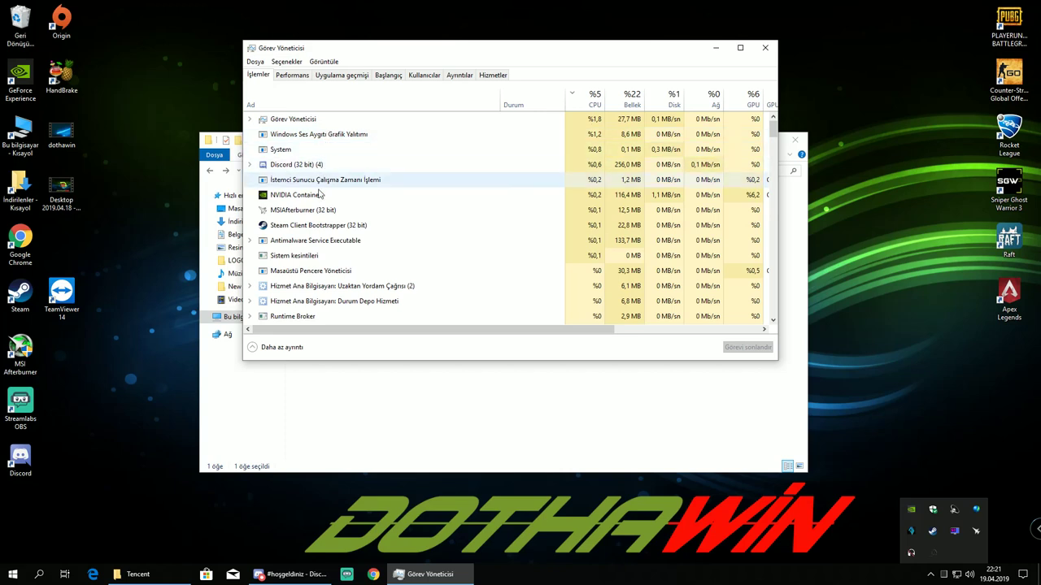
scroll(321, 236, "down", 3)
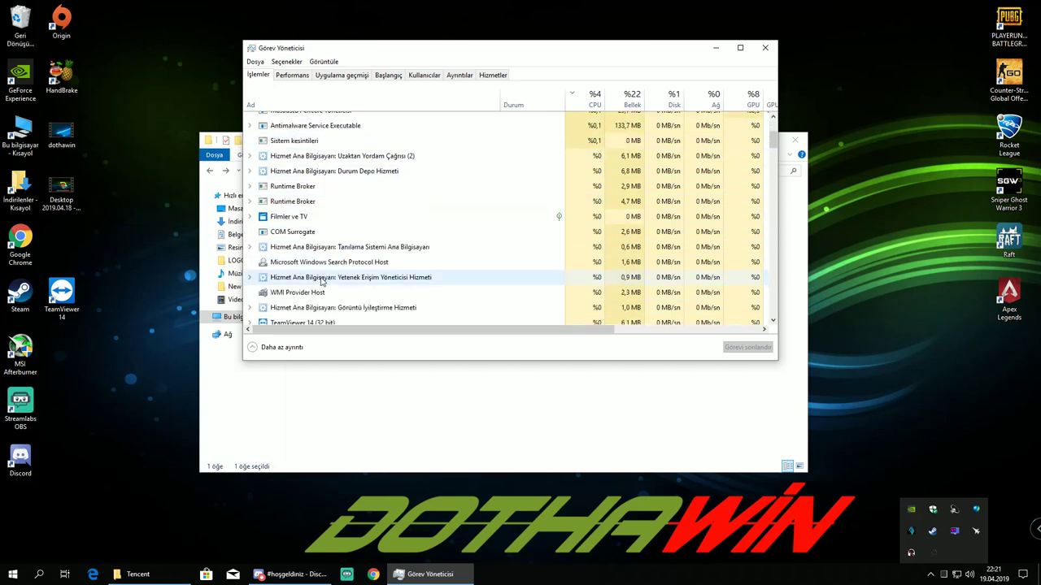
scroll(324, 276, "down", 4)
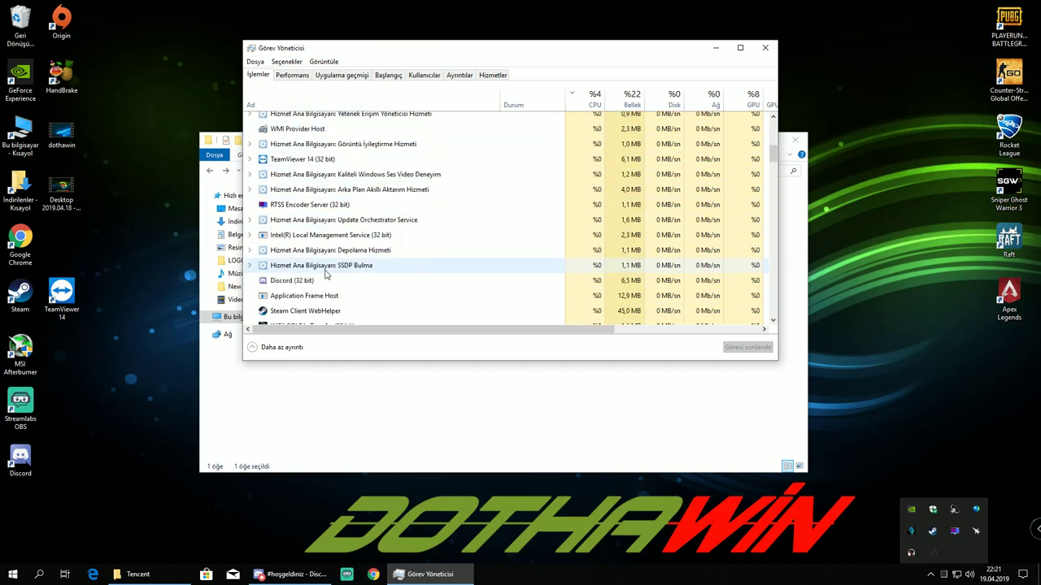
scroll(324, 275, "down", 3)
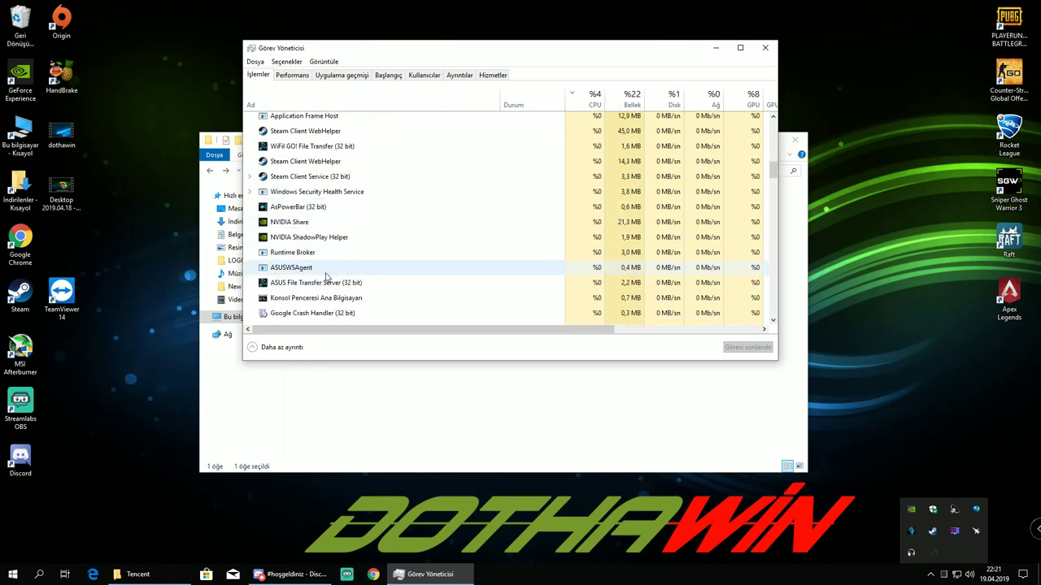
scroll(325, 276, "down", 5)
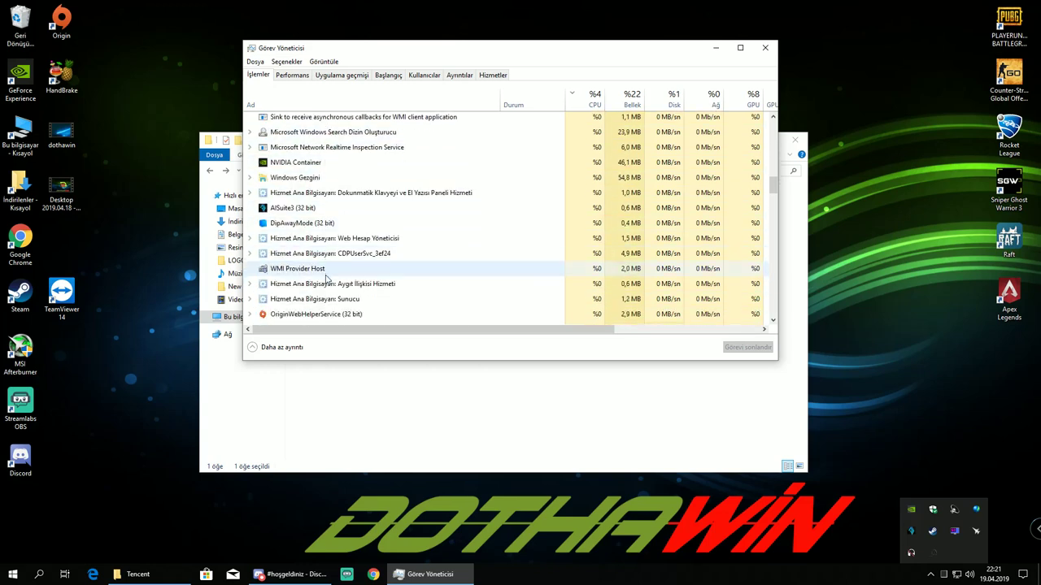
scroll(334, 277, "down", 4)
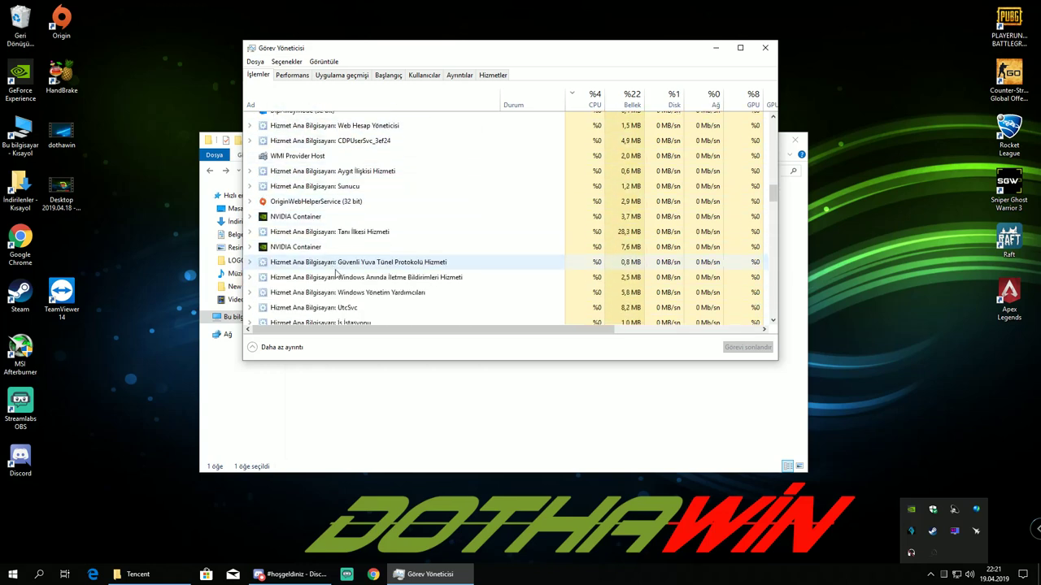
scroll(336, 282, "down", 5)
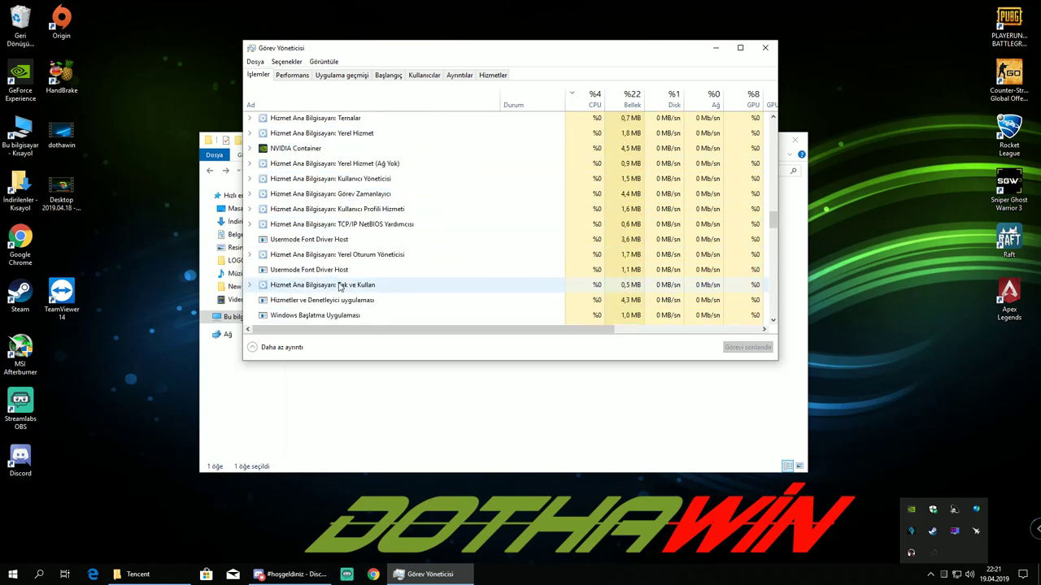
scroll(340, 286, "down", 1)
scroll(343, 285, "down", 4)
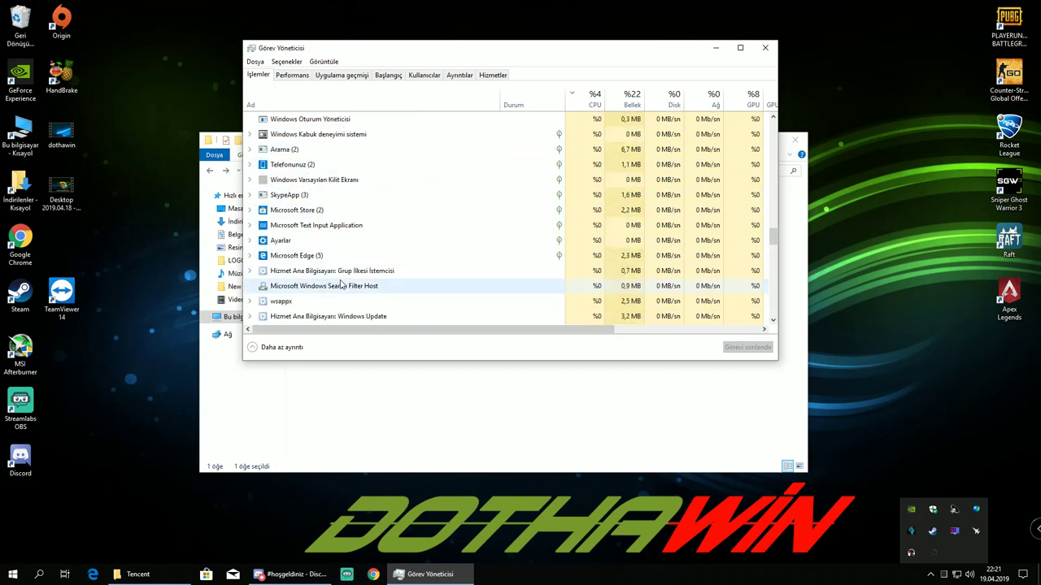
scroll(341, 293, "down", 7)
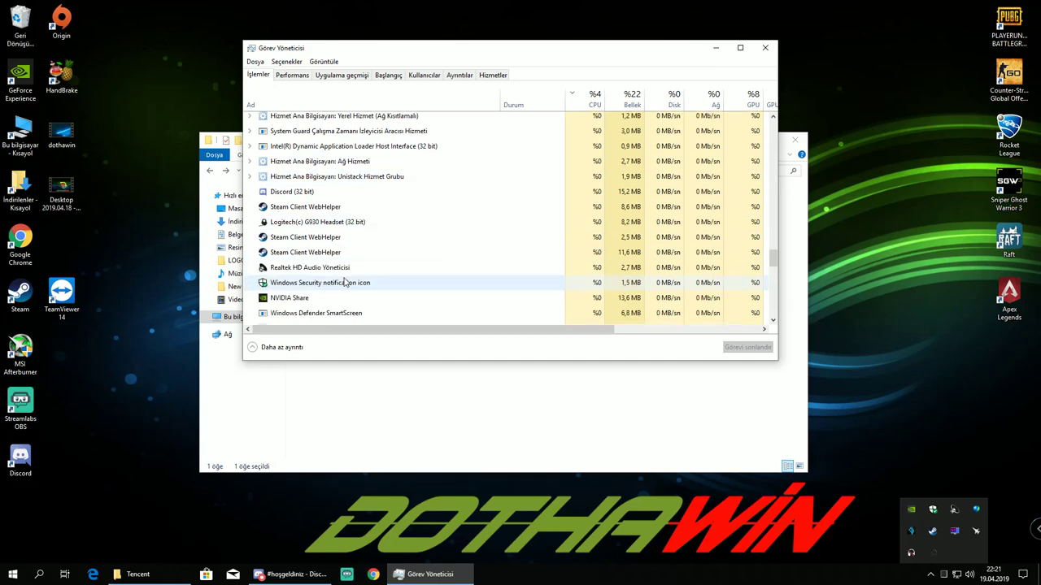
scroll(340, 301, "down", 7)
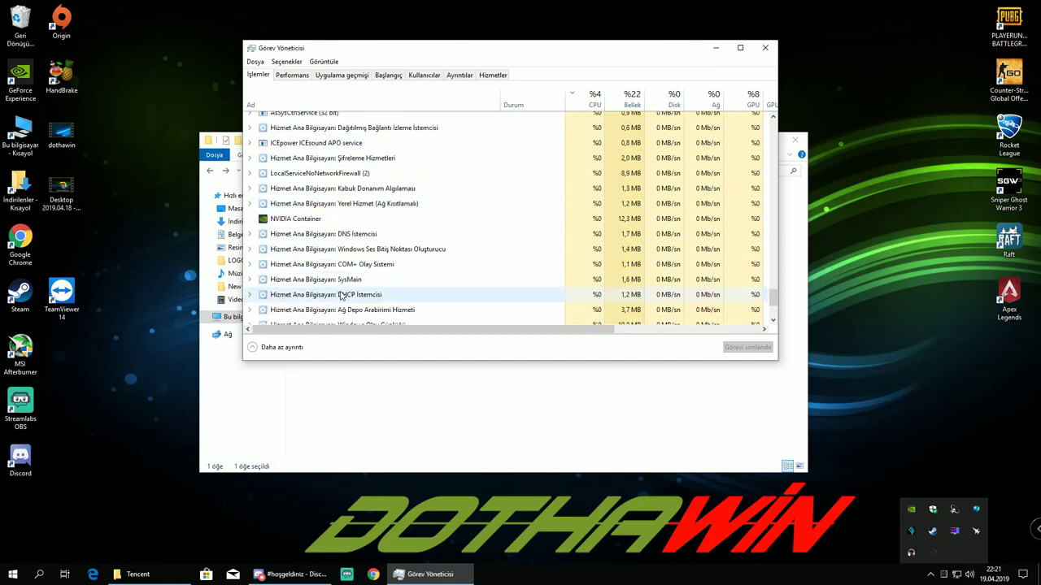
scroll(340, 280, "down", 1)
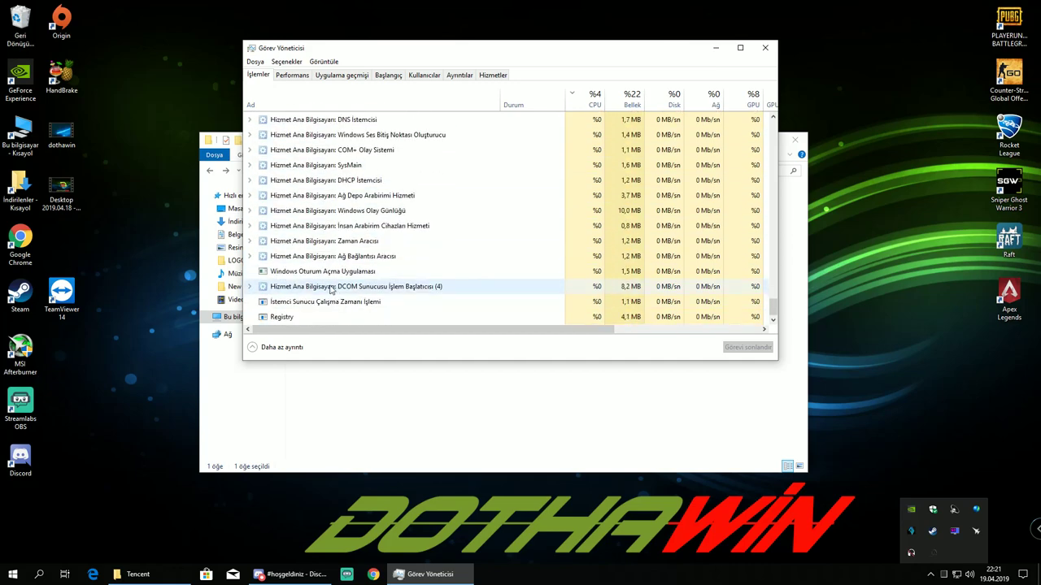
left_click(765, 49)
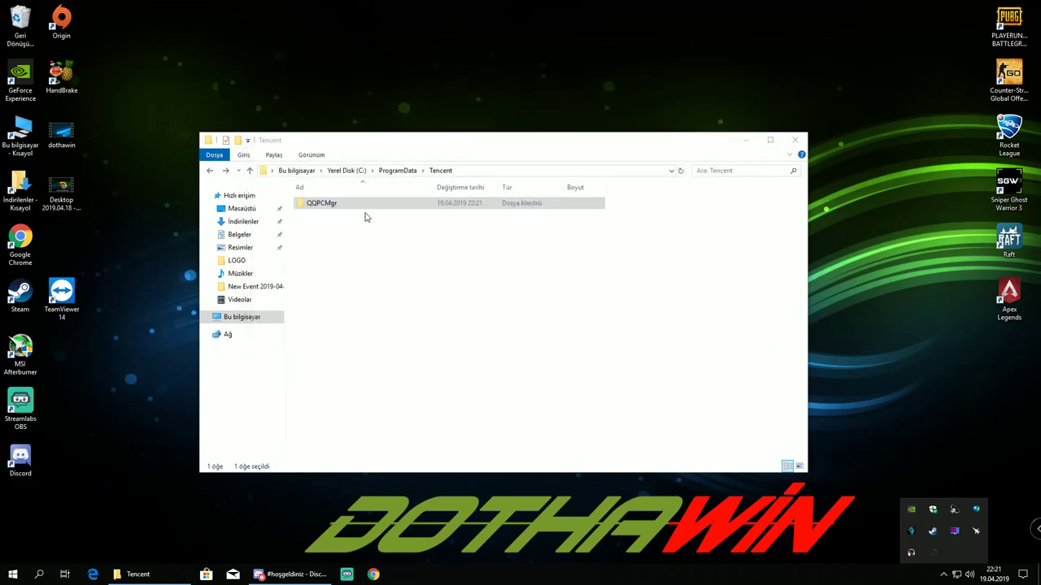
Delete the .android folder from the user's profile folder under Kullanıcılar on the C: drive
left_click(209, 171)
left_click(210, 171)
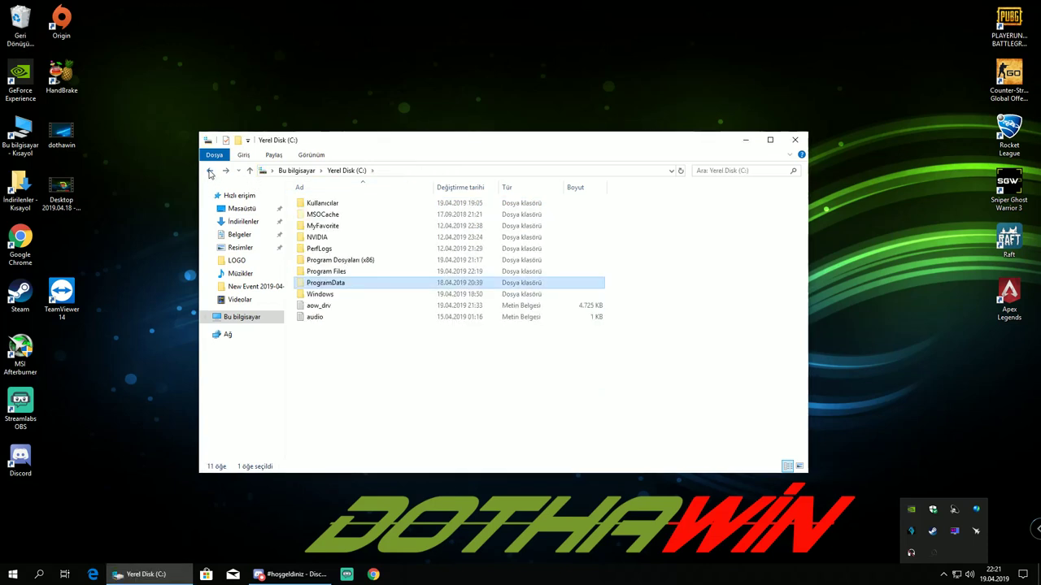
double_click(322, 203)
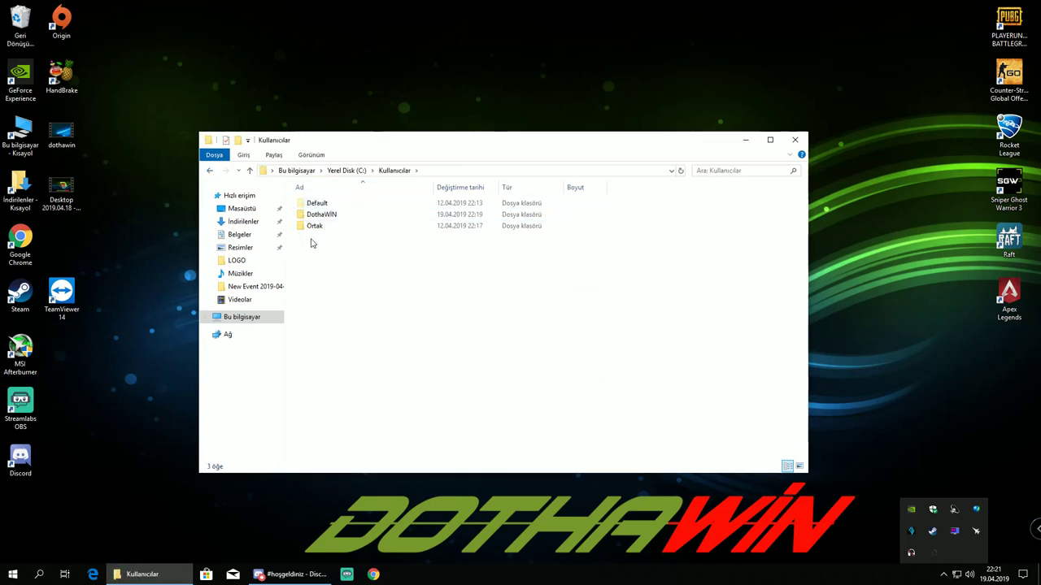
left_click(211, 171)
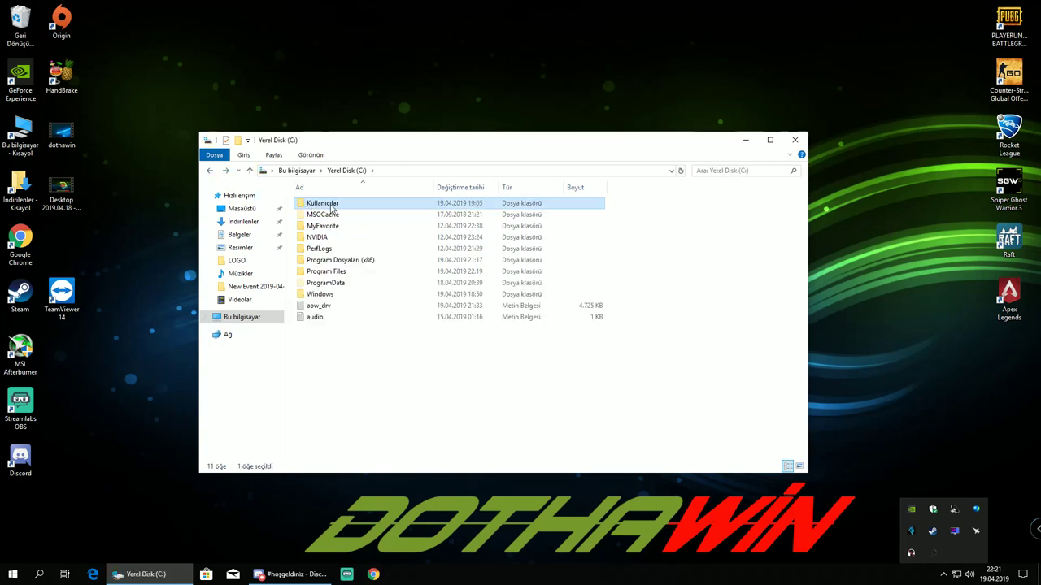
double_click(331, 208)
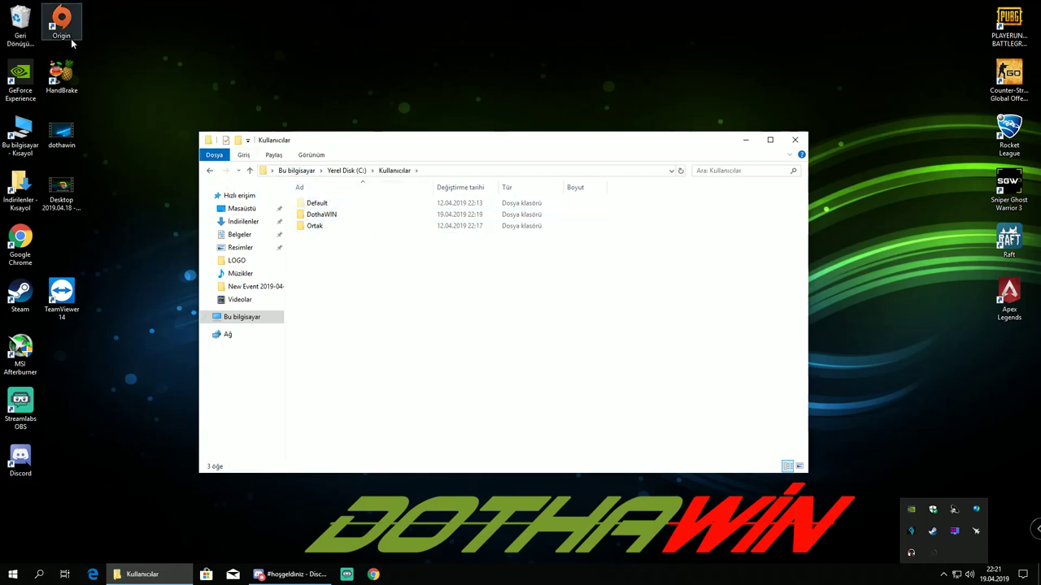
double_click(332, 215)
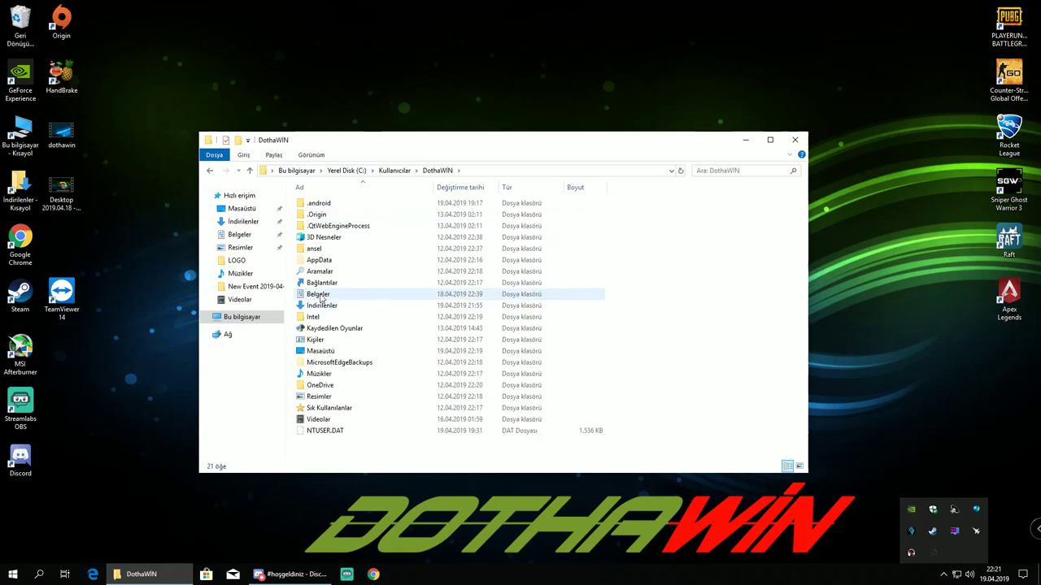
left_click(327, 209)
right_click(327, 209)
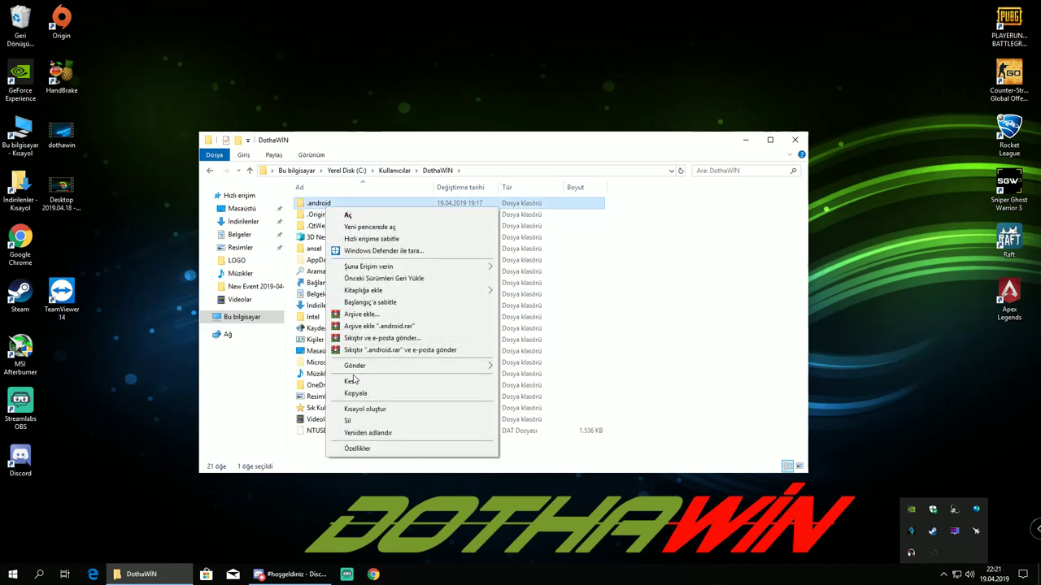
left_click(347, 421)
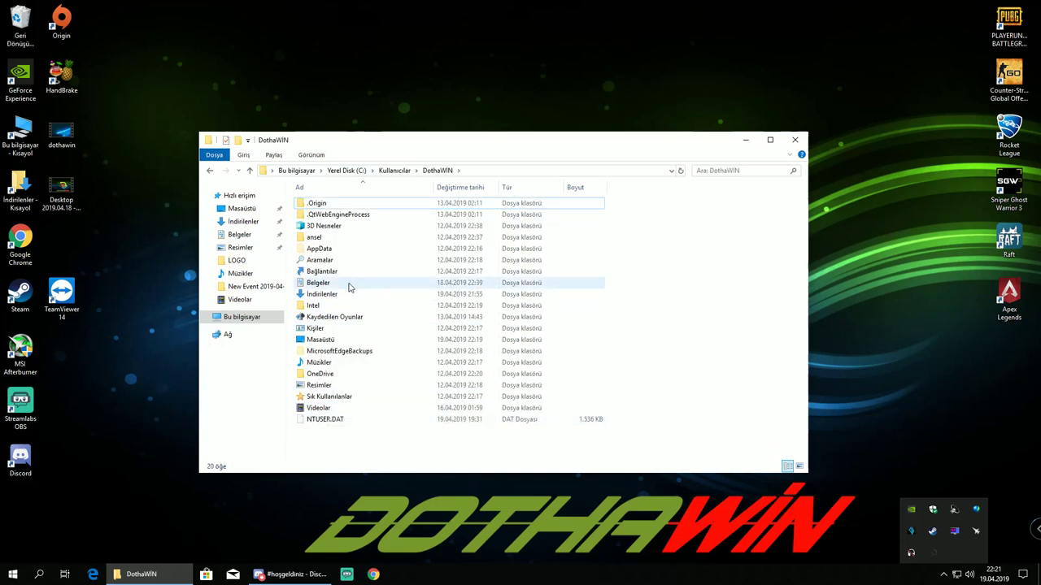
Delete everything in the user profile's AppData\Local\Temp folder, skipping all items that are in use
double_click(327, 252)
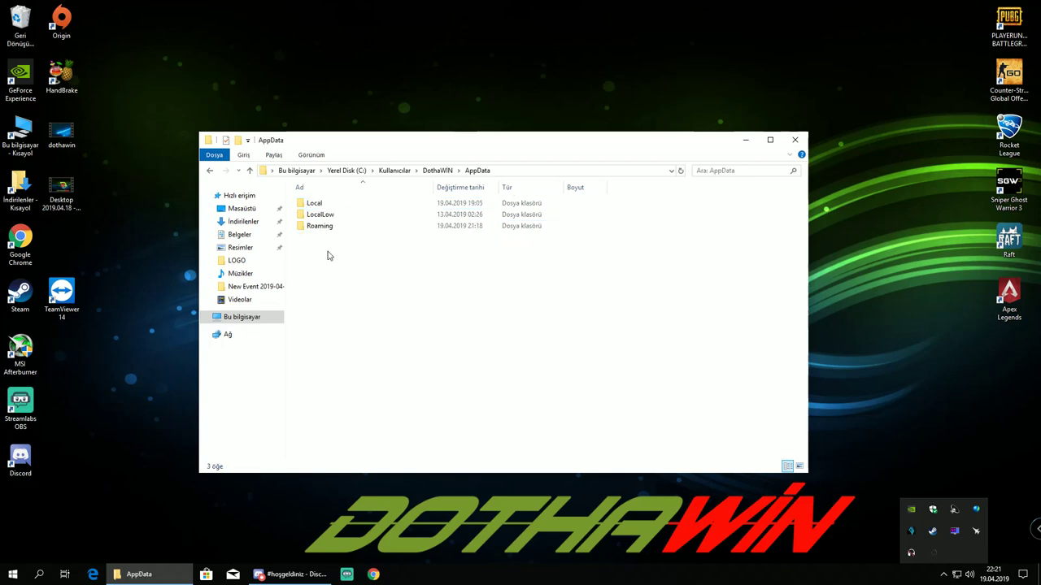
double_click(331, 210)
scroll(329, 382, "down", 2)
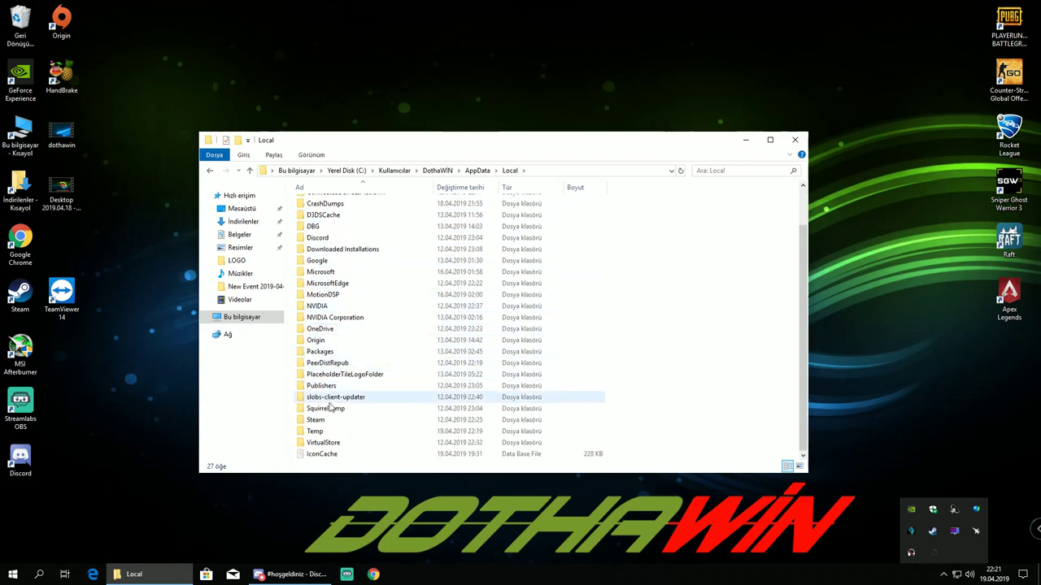
double_click(321, 432)
left_click(362, 306)
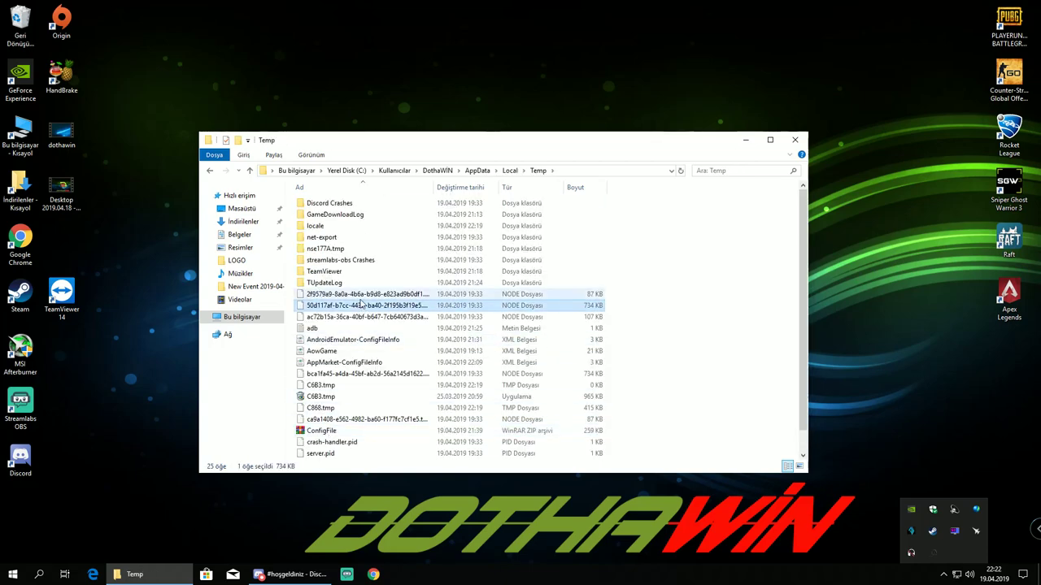
key("ctrl+a")
right_click(359, 300)
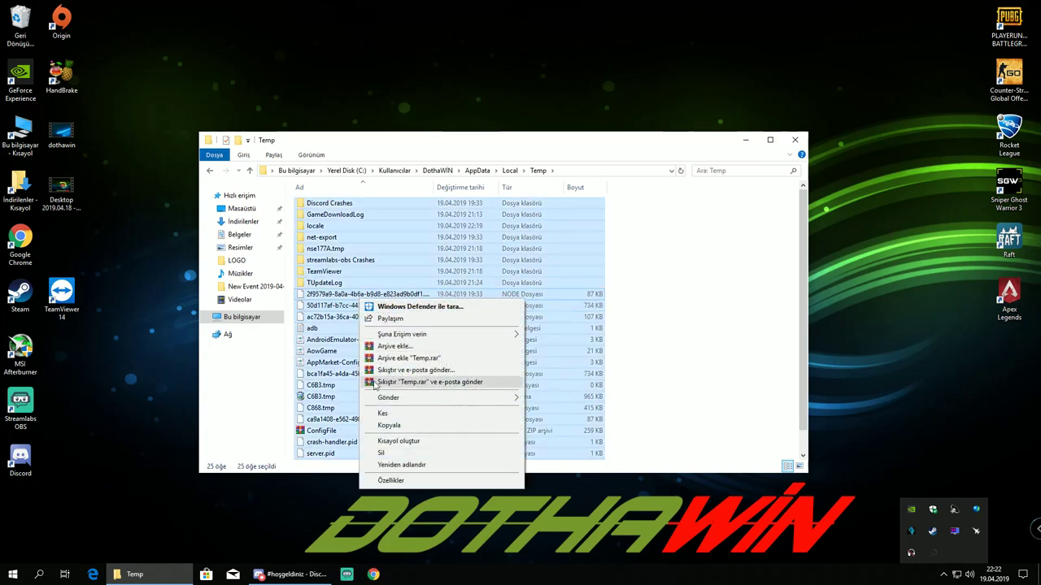
left_click(398, 454)
left_click(504, 244)
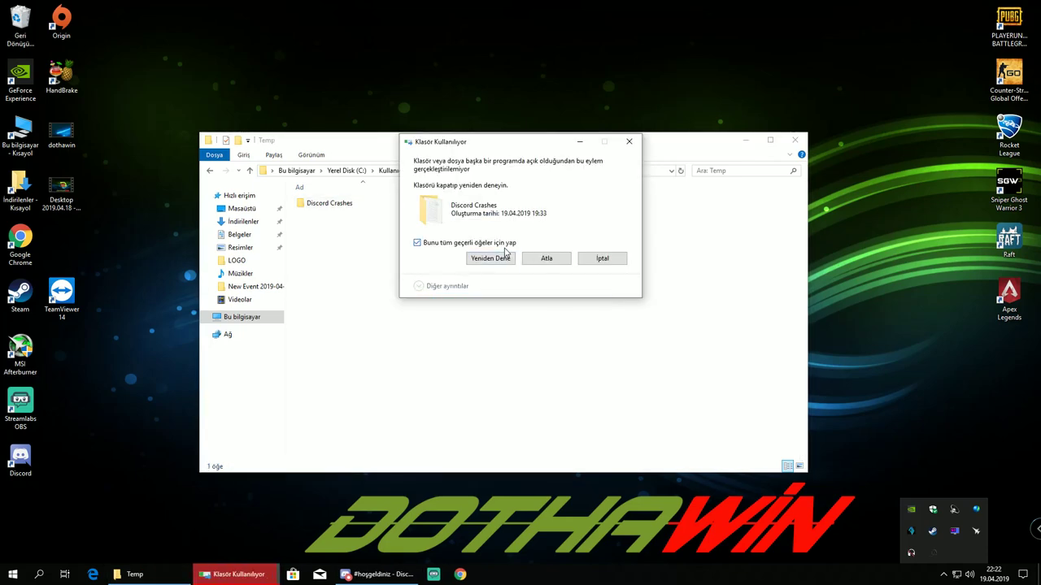
left_click(544, 259)
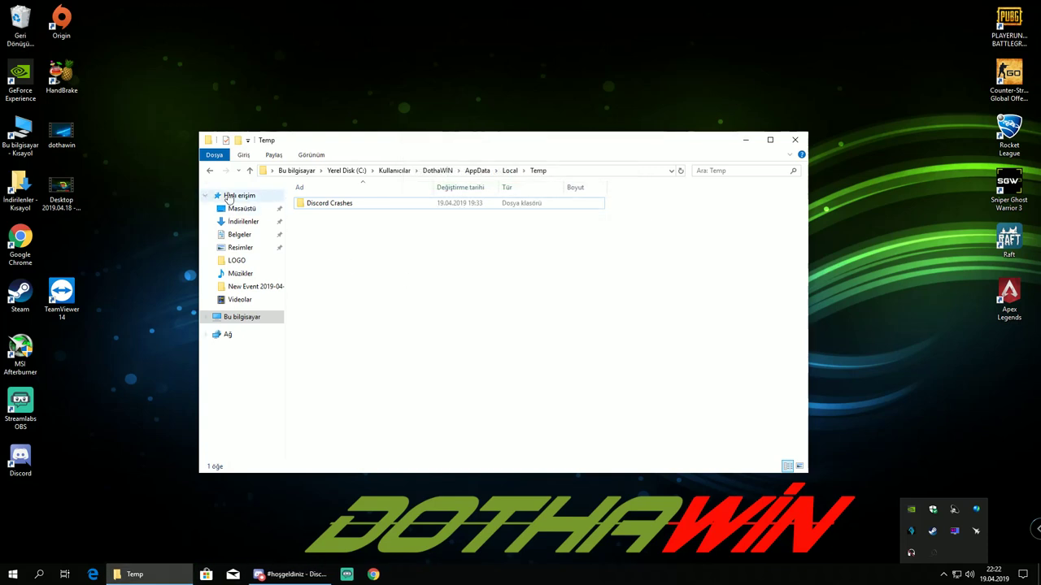
Check the Local and LocalLow folders under the user's AppData for leftover Tencent folders
left_click(210, 171)
scroll(342, 378, "up", 2)
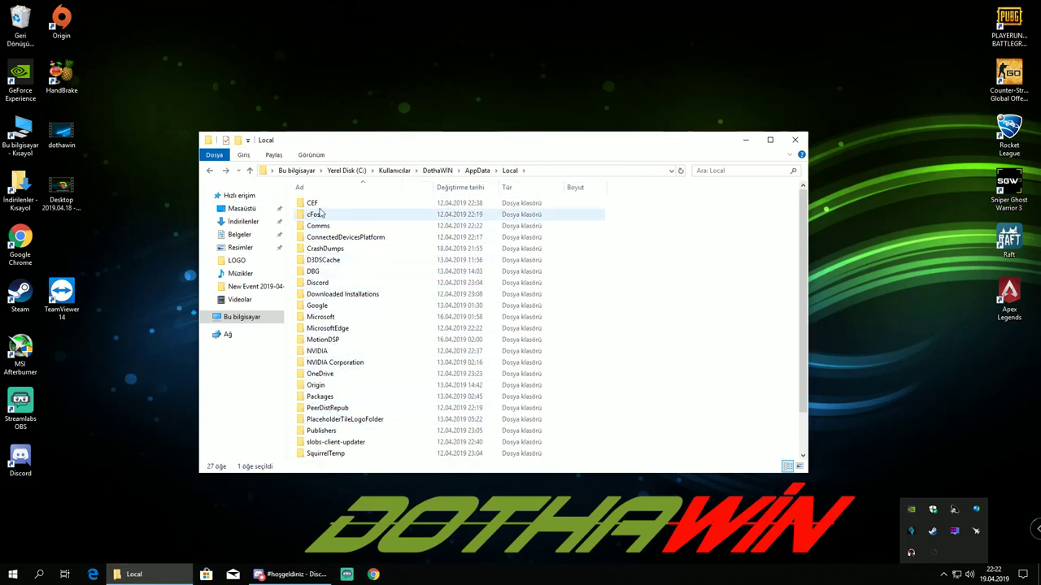
left_click(210, 171)
double_click(332, 216)
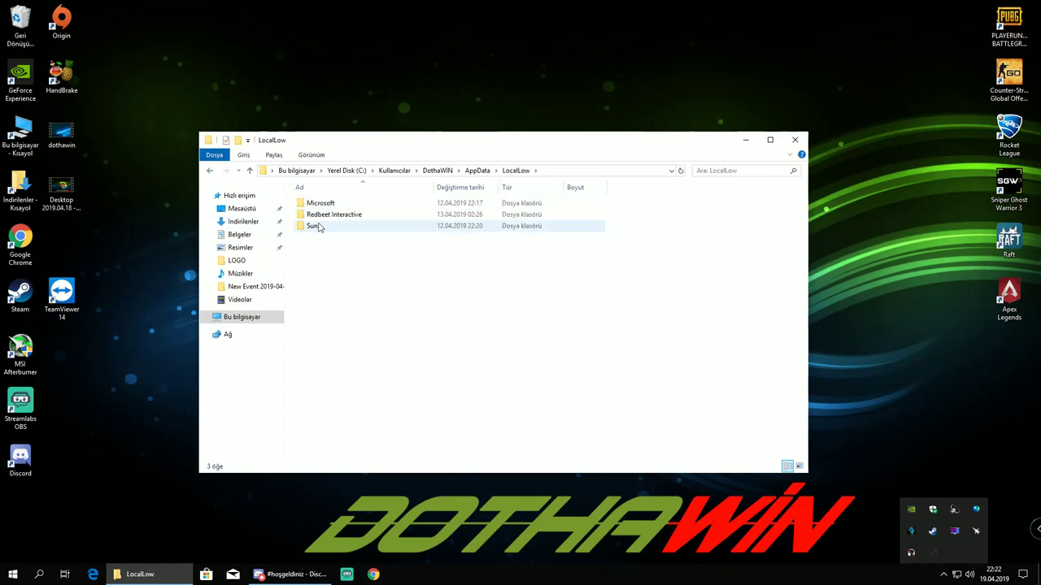
left_click(210, 171)
Delete the Tencent folder from the user's AppData\Roaming folder
double_click(313, 226)
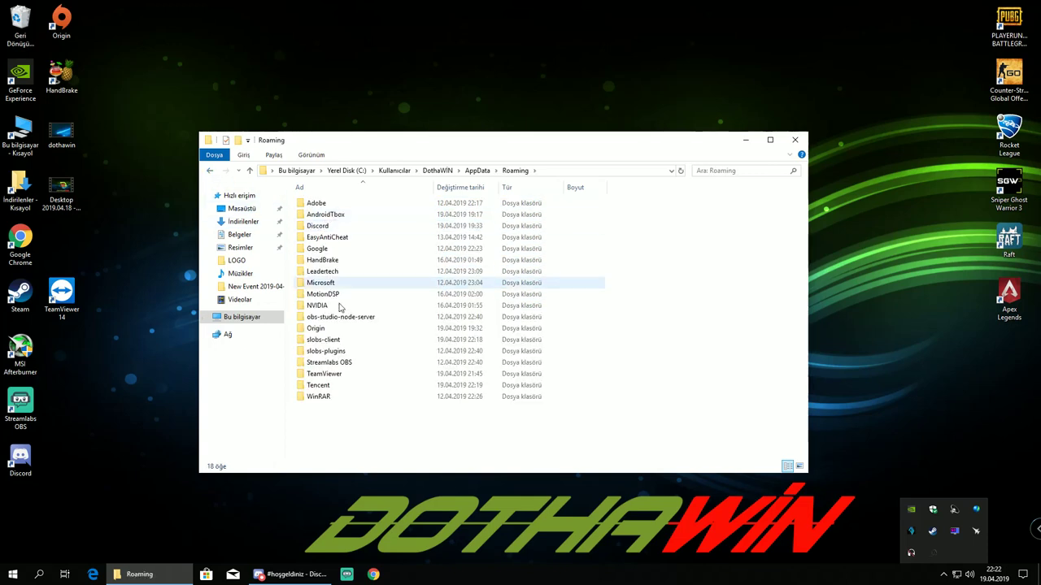
left_click(211, 172)
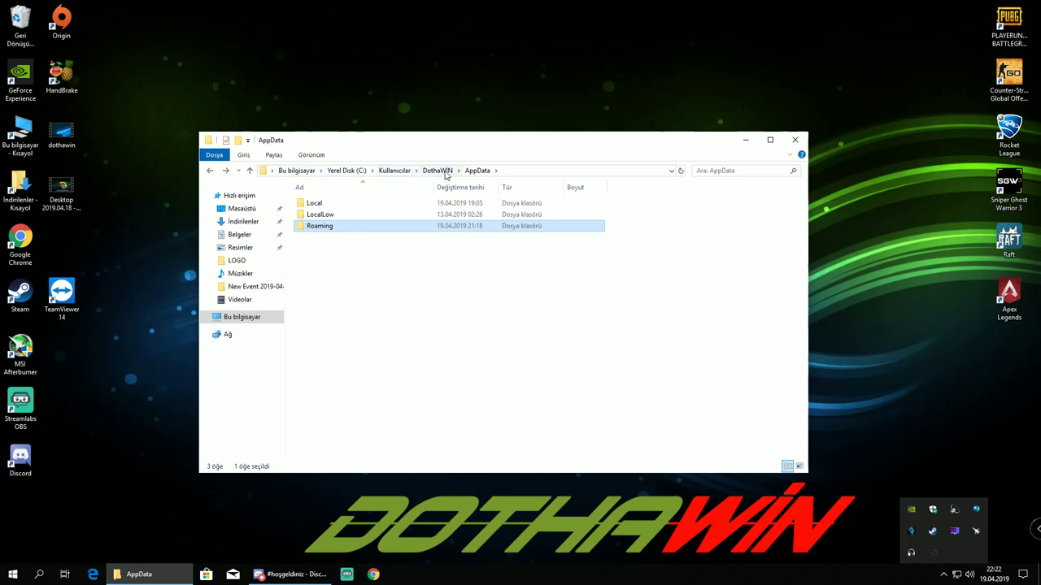
double_click(326, 226)
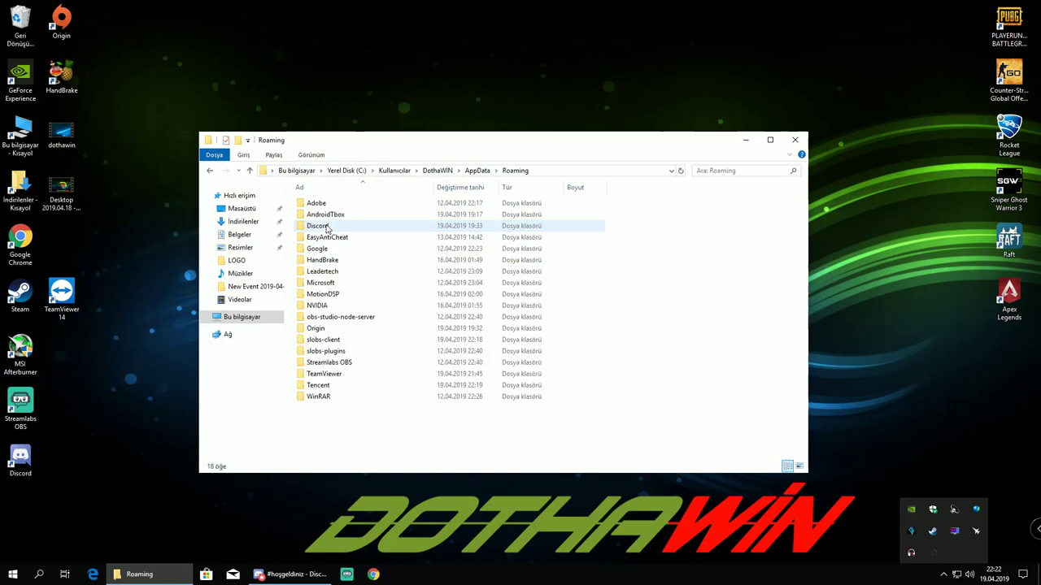
left_click(329, 387)
right_click(330, 389)
left_click(342, 409)
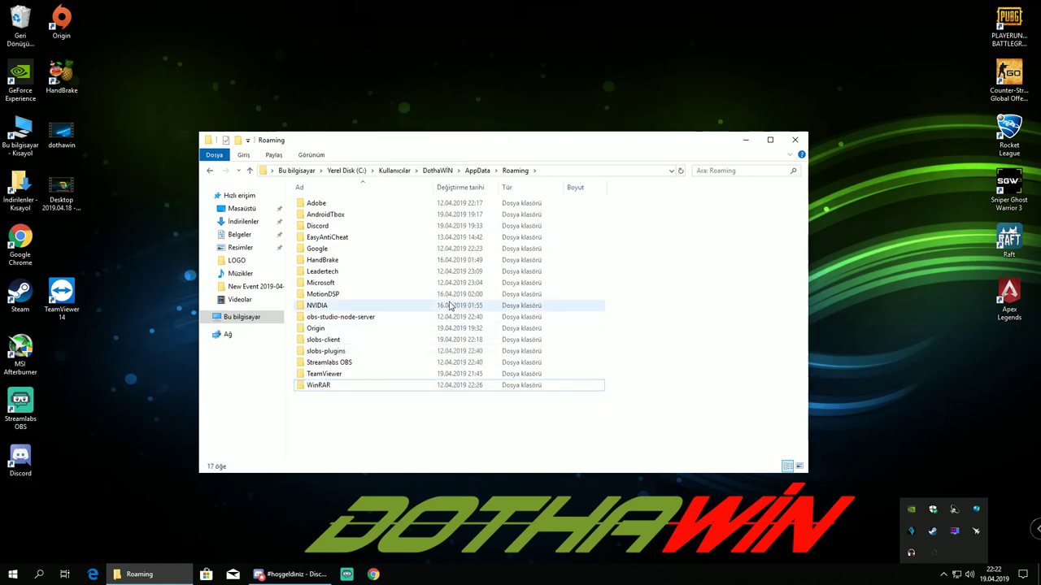
Examine the Default profile under Kullanıcılar, including Temp and Microsoft in AppData\Local, for Tencent leftovers
left_click(210, 171)
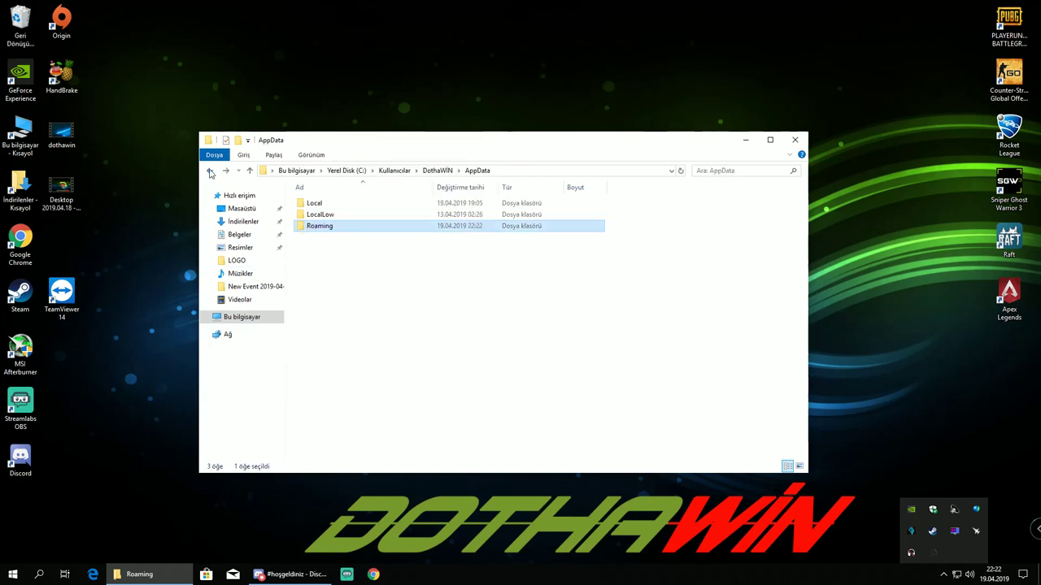
left_click(213, 172)
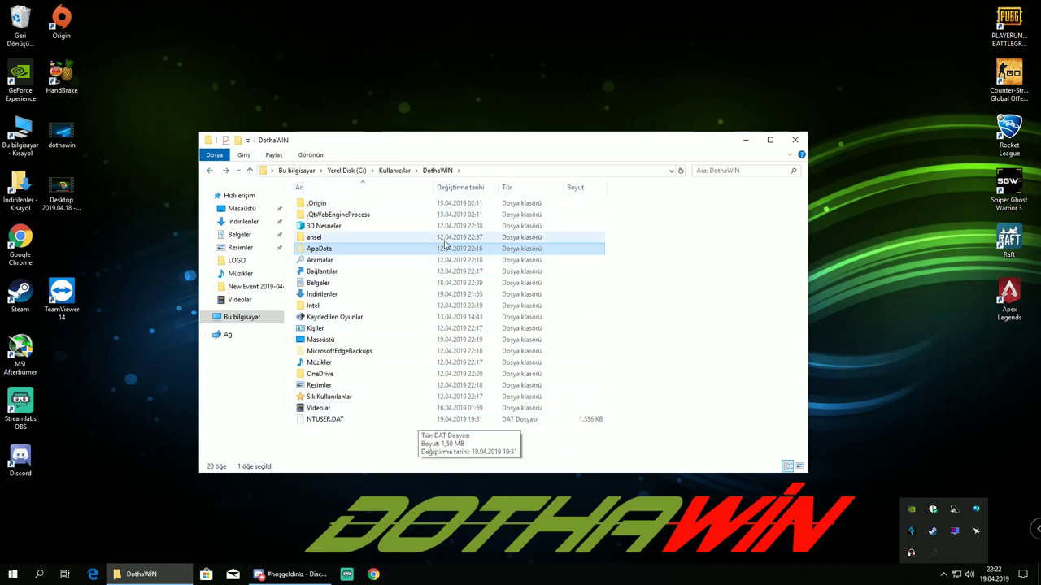
left_click(209, 170)
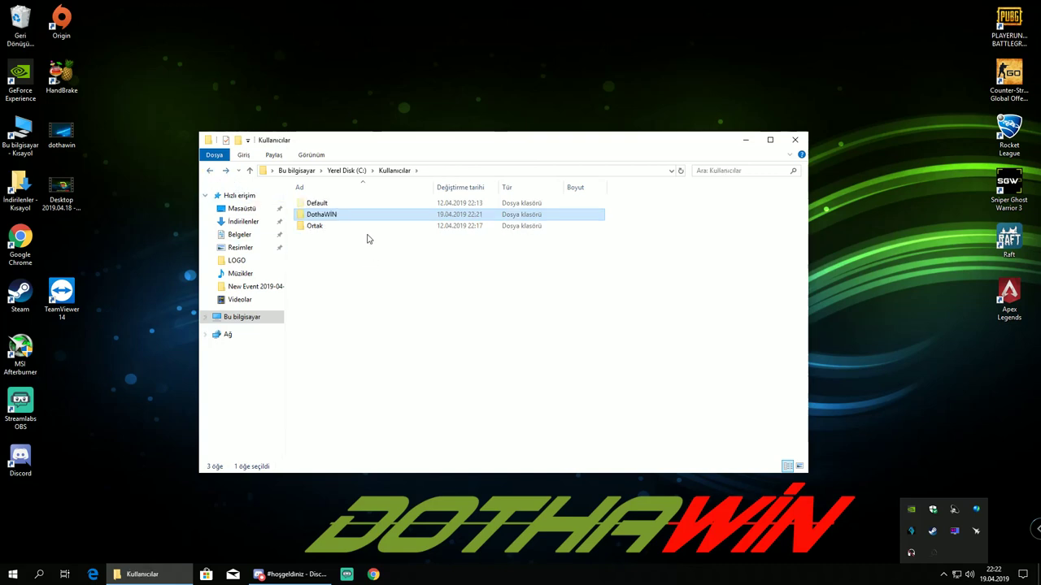
double_click(348, 205)
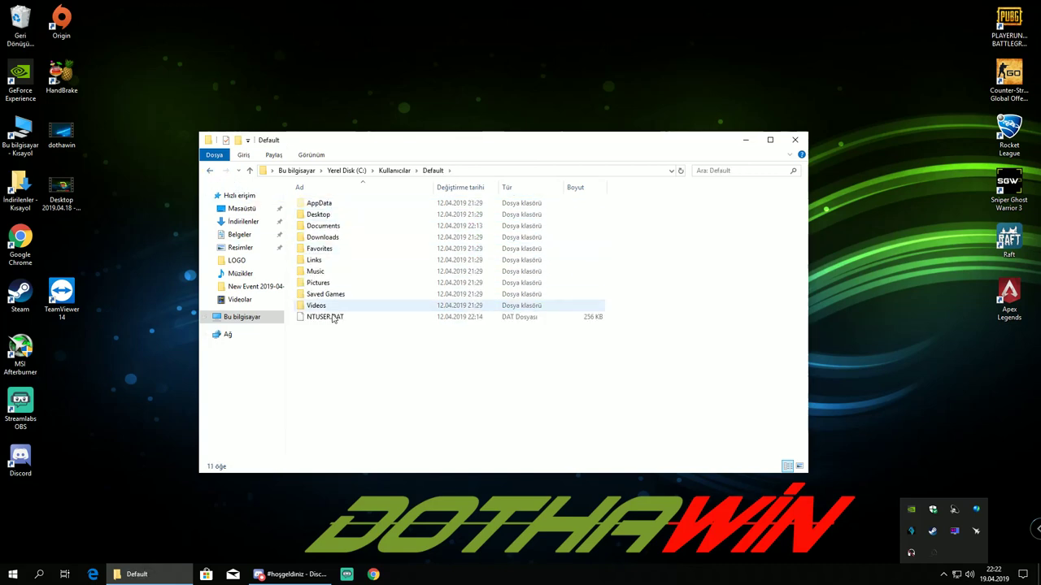
double_click(322, 203)
left_click(323, 203)
double_click(323, 203)
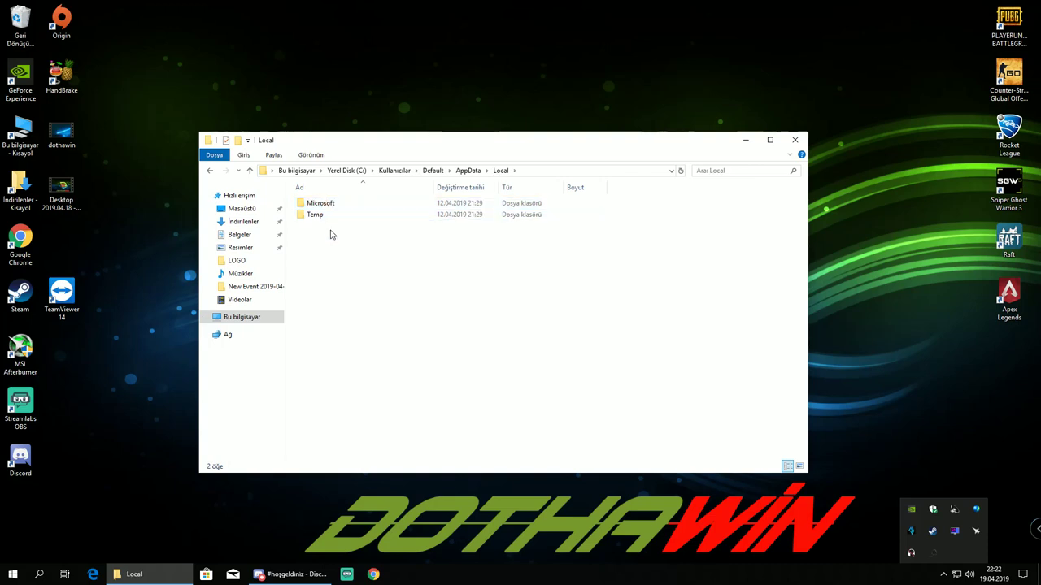
left_click(325, 215)
double_click(325, 215)
left_click(209, 171)
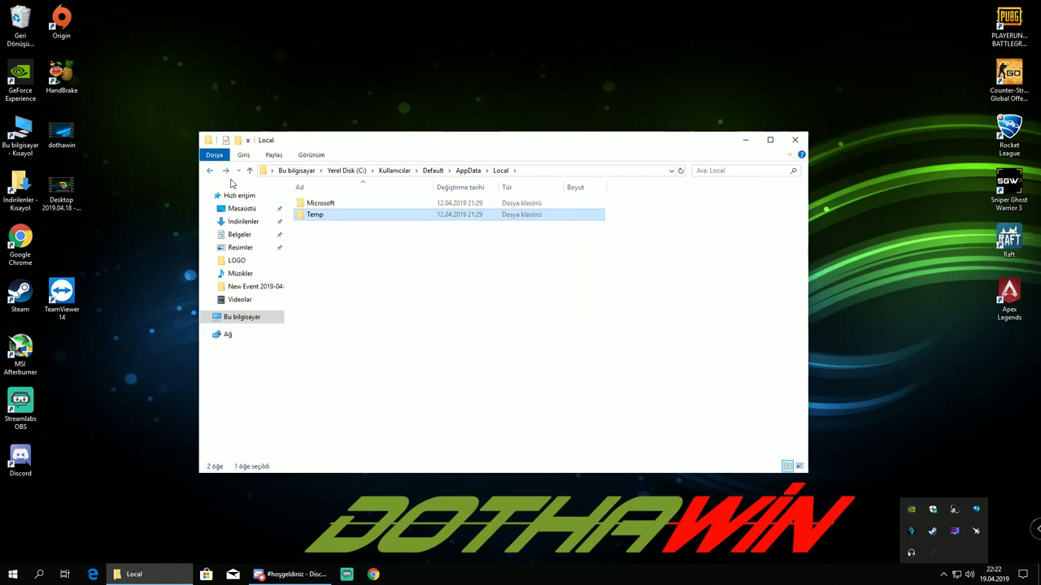
left_click(324, 204)
double_click(324, 203)
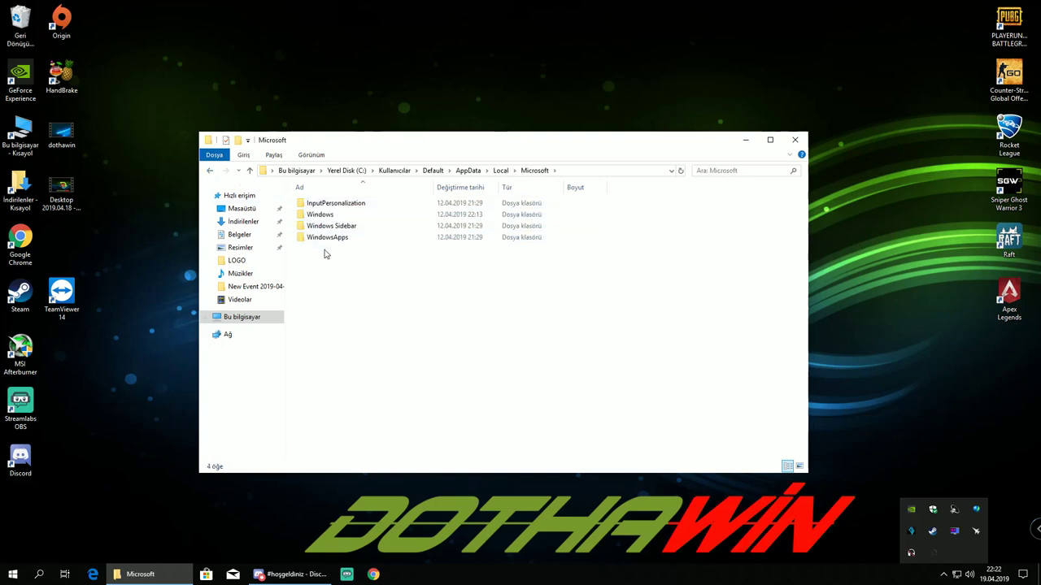
left_click(210, 172)
left_click(209, 171)
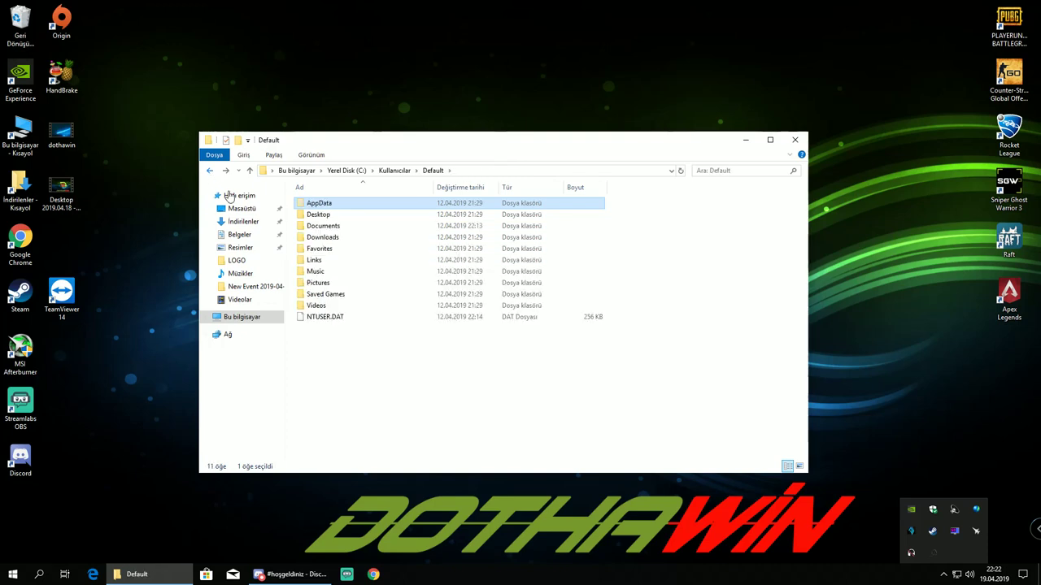
left_click(210, 173)
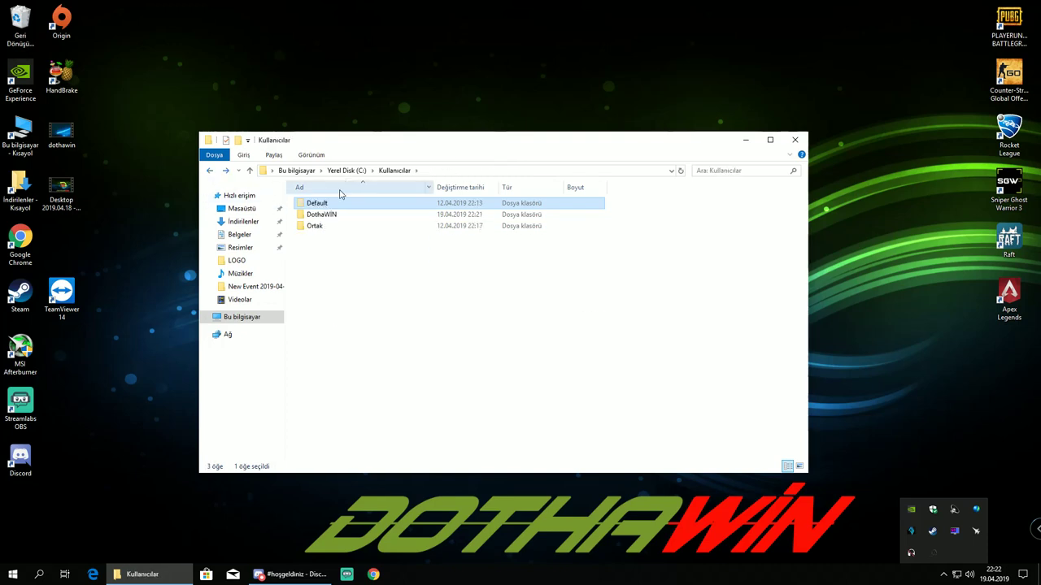
Delete all folders and files inside the Windows\Temp folder on the C: drive and return to the drive's root
left_click(210, 172)
double_click(321, 294)
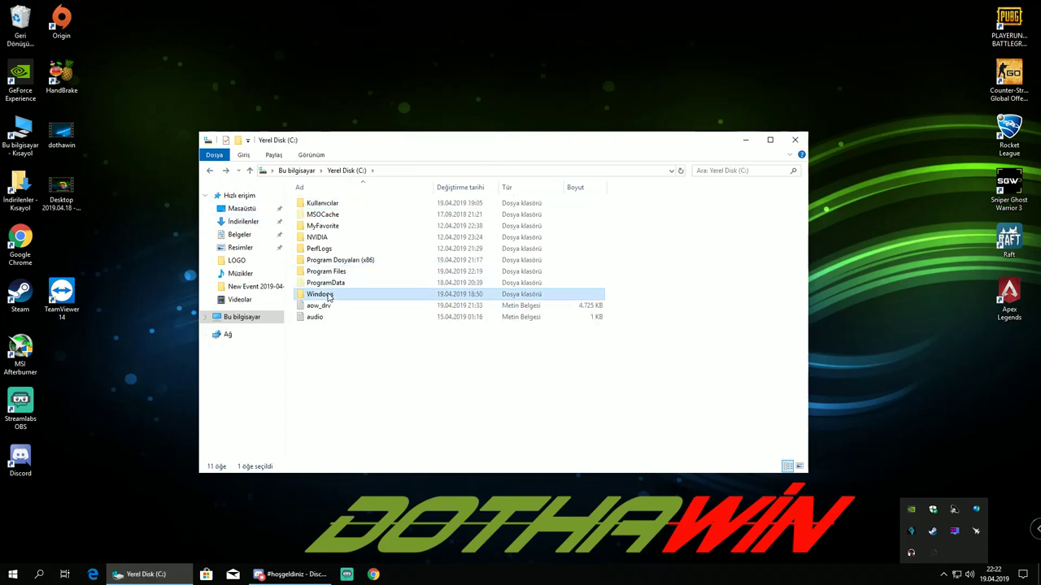
scroll(338, 334, "down", 10)
scroll(341, 343, "down", 10)
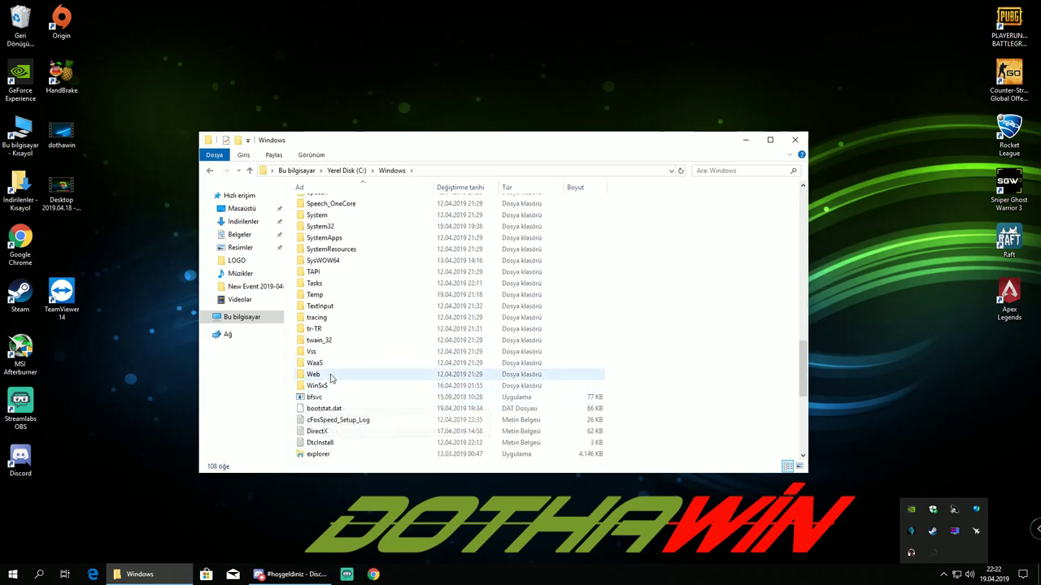
left_click(330, 296)
double_click(331, 297)
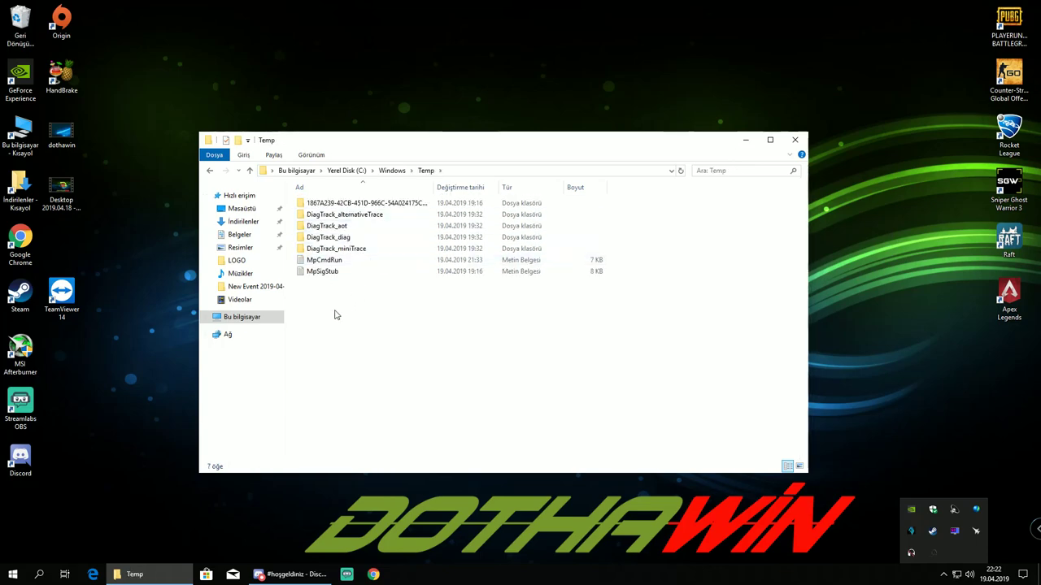
left_click_drag(334, 314, 338, 202)
right_click(344, 248)
left_click(380, 407)
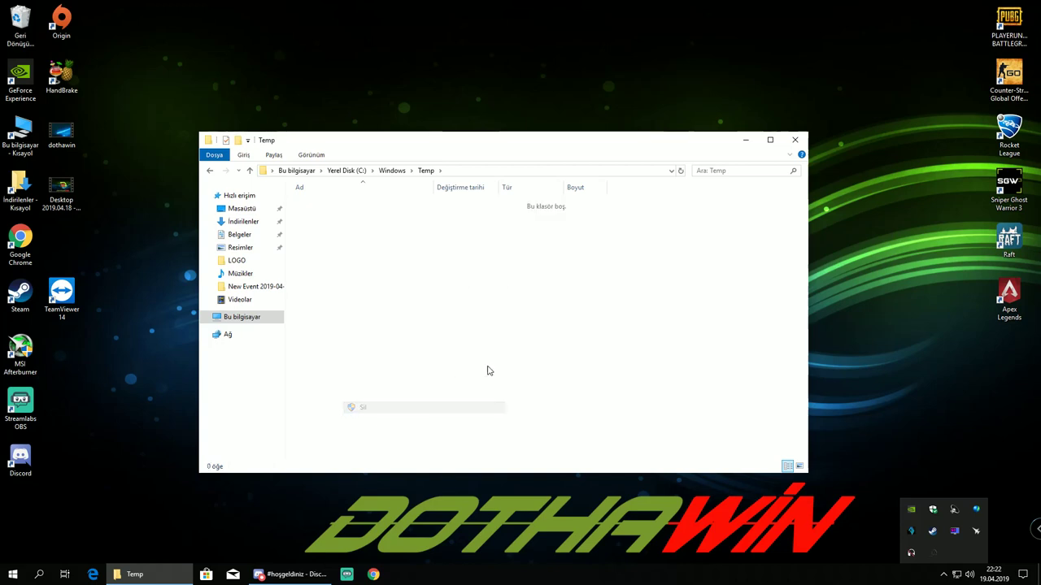
left_click(211, 171)
left_click(209, 174)
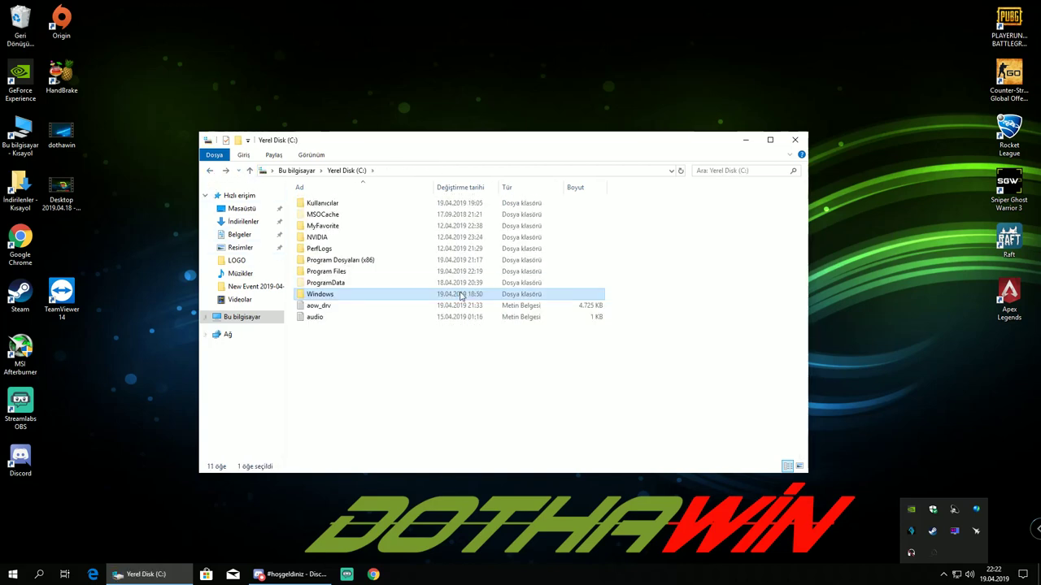
Check the D: drive and the İndirilenler folder for remaining Tencent files, closing each window after viewing
left_click(212, 173)
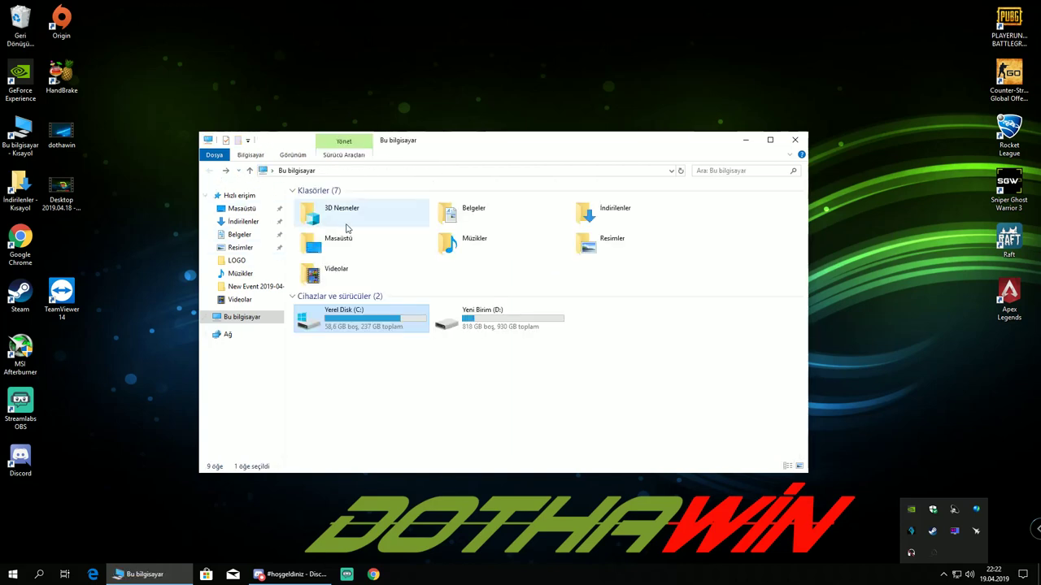
double_click(520, 327)
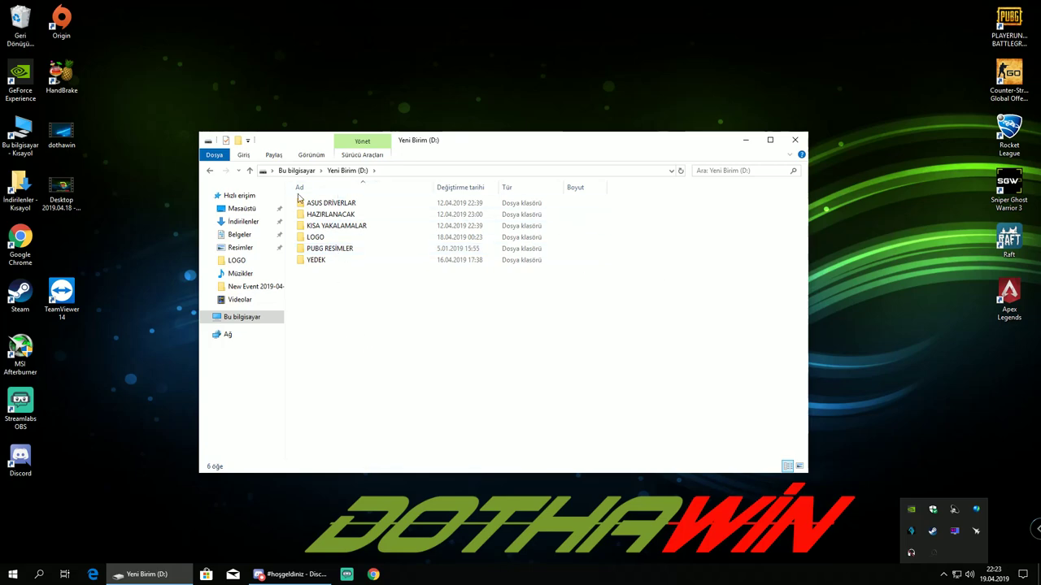
left_click(211, 173)
left_click(794, 141)
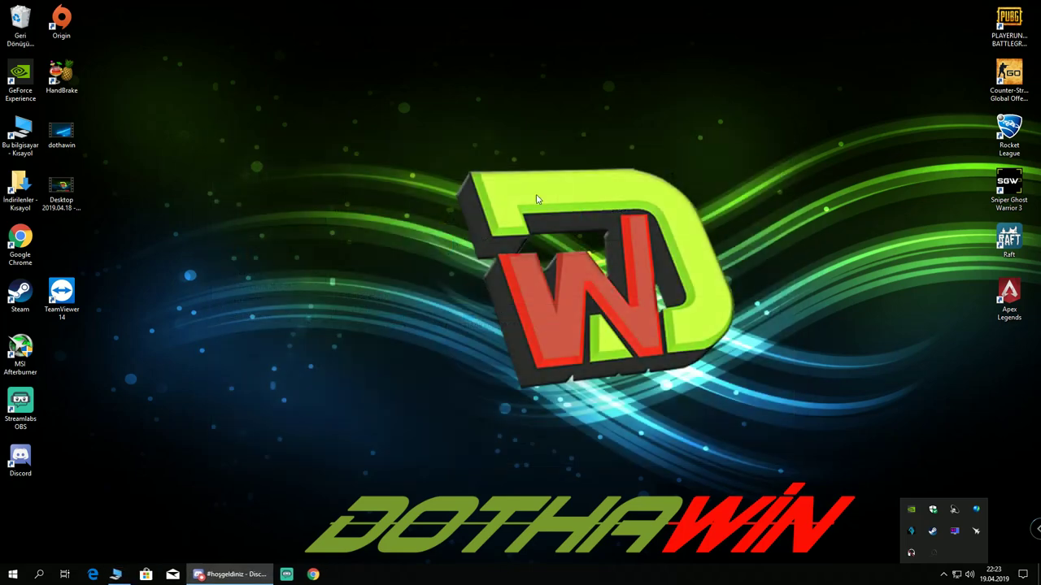
double_click(20, 185)
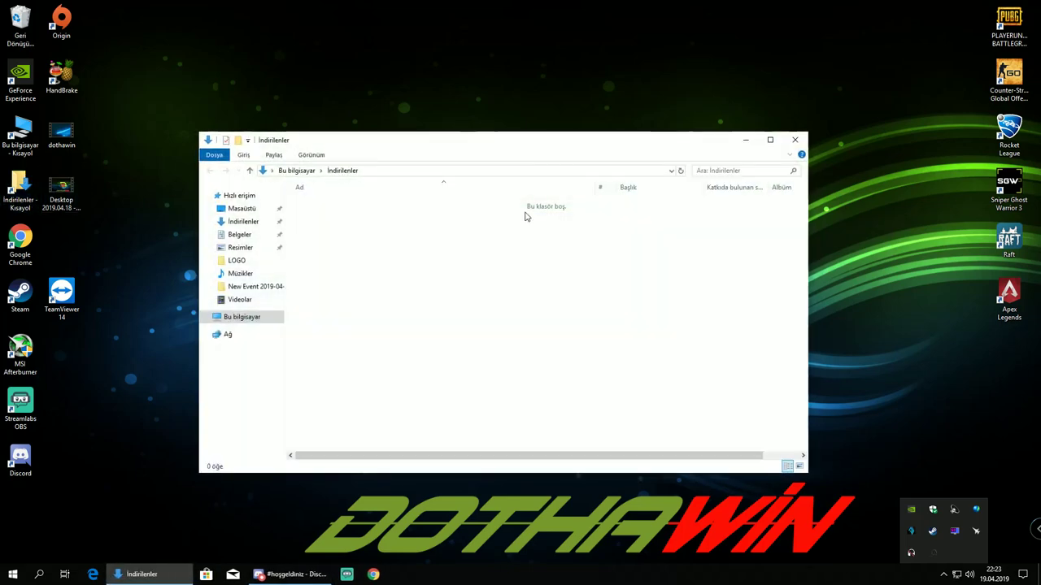
left_click(795, 140)
Switch to Google Chrome, look up "tencent", try to open tencent.com and go back to the new tab page
double_click(21, 240)
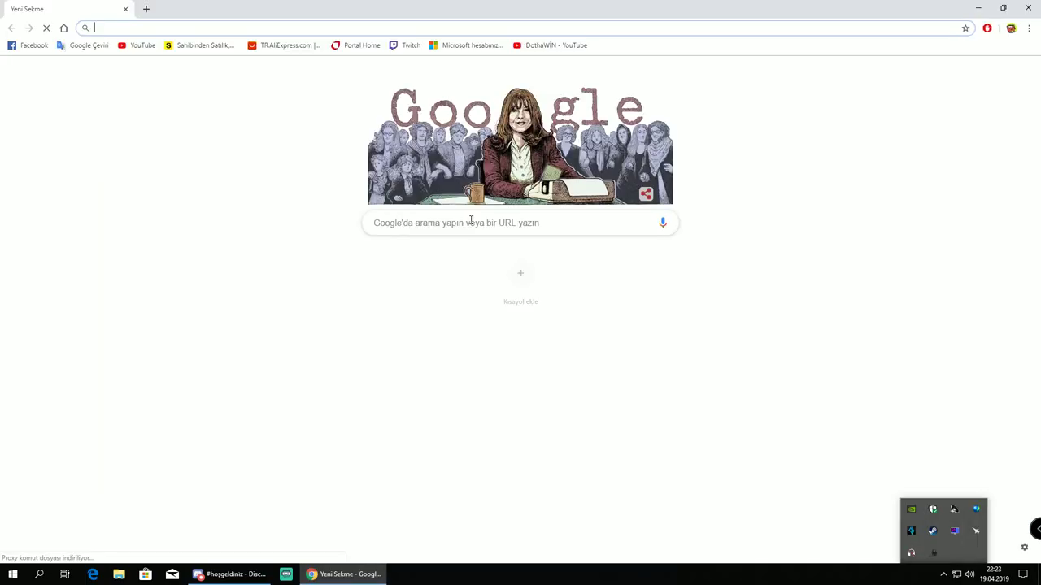
left_click(446, 223)
type("te")
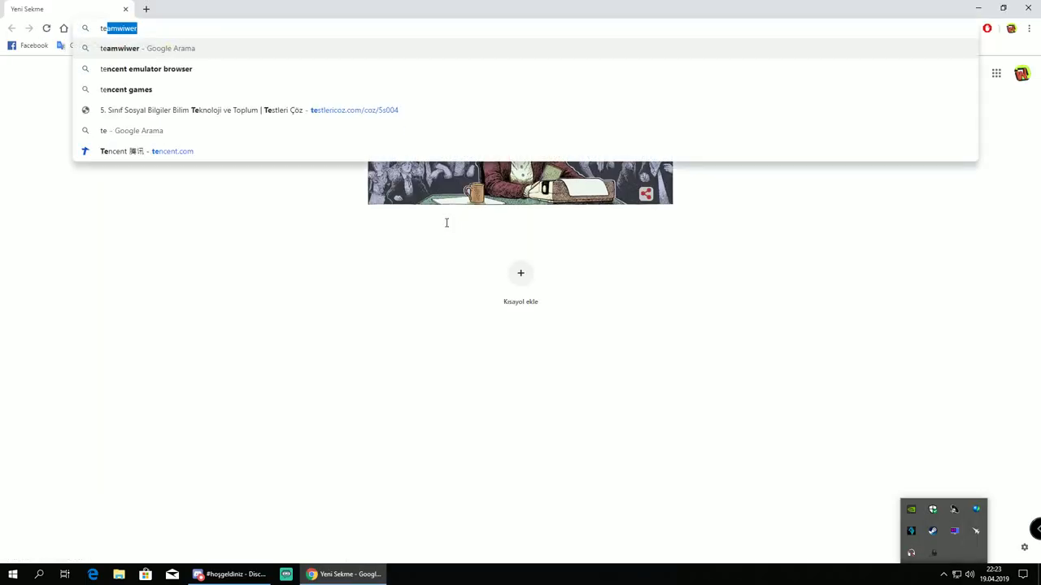
type("ncent")
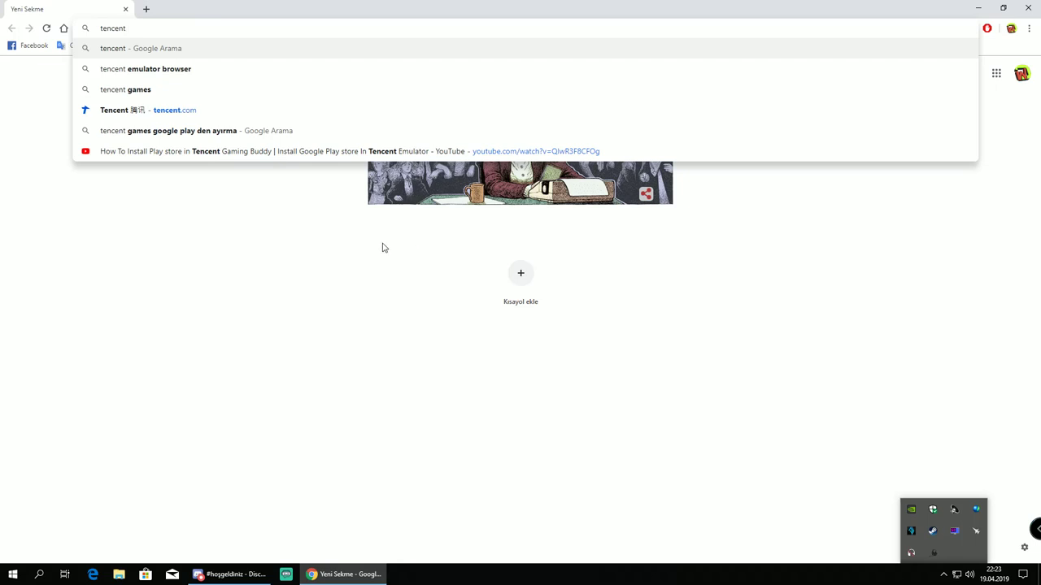
left_click(170, 105)
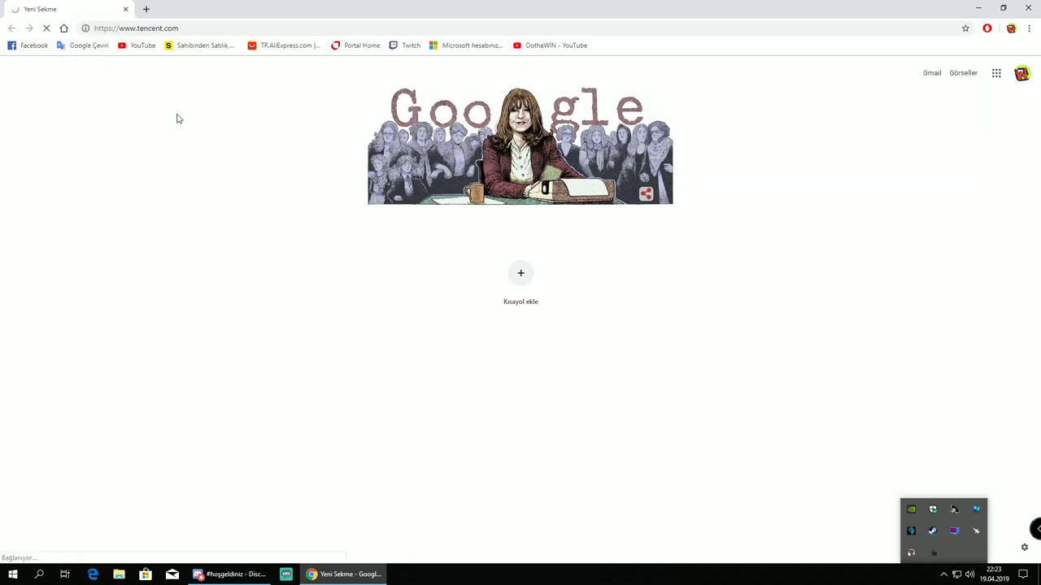
key("alt+Left")
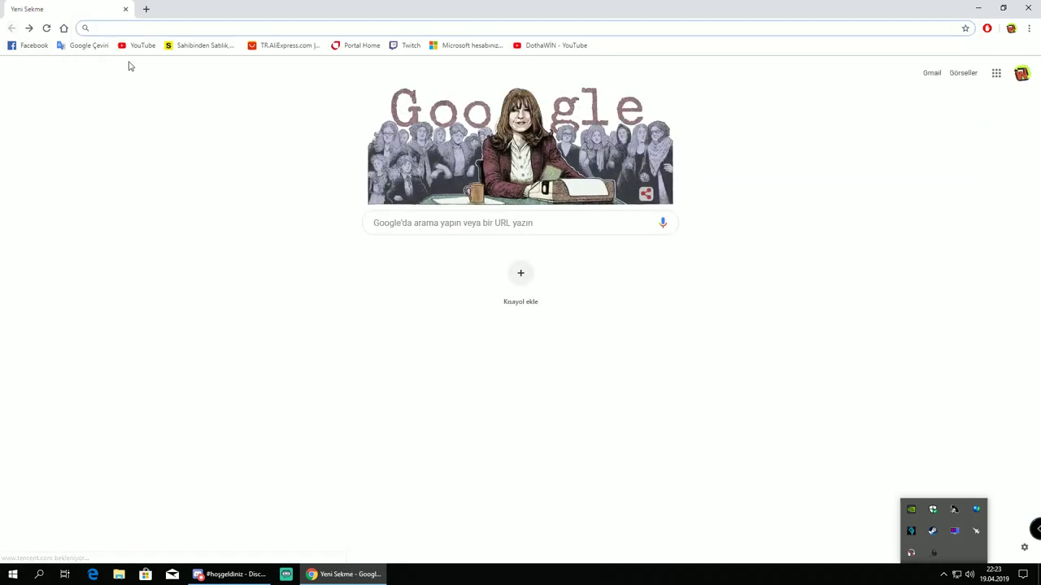
Search Google for "tencent emulator" and open the Tencent Gaming Buddy page at tgb.qq.com/en/games/pubg.html
type("tencent.com")
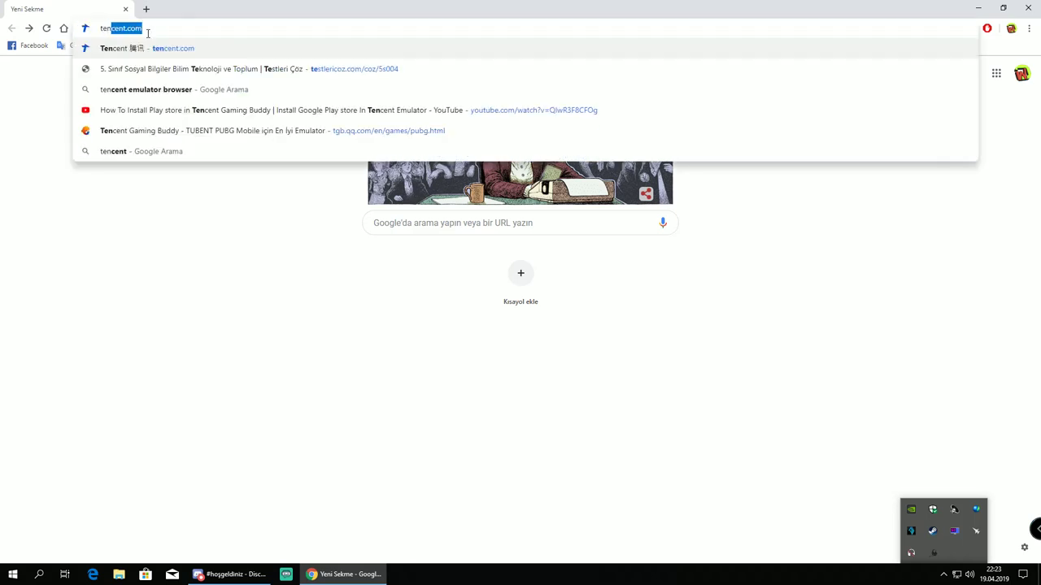
left_click(140, 69)
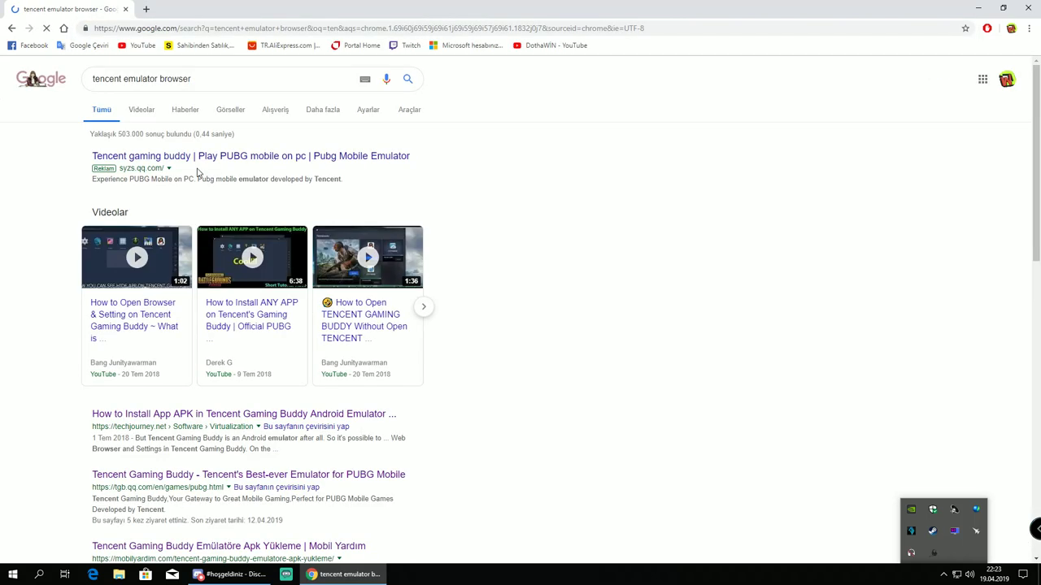
left_click_drag(159, 82, 248, 79)
key("BackSpace")
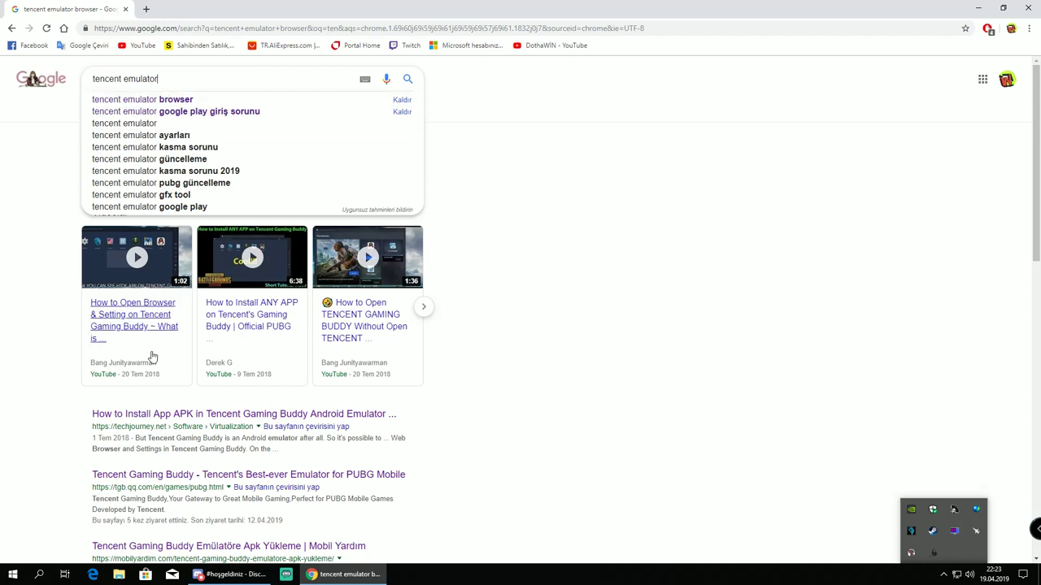
key("Return")
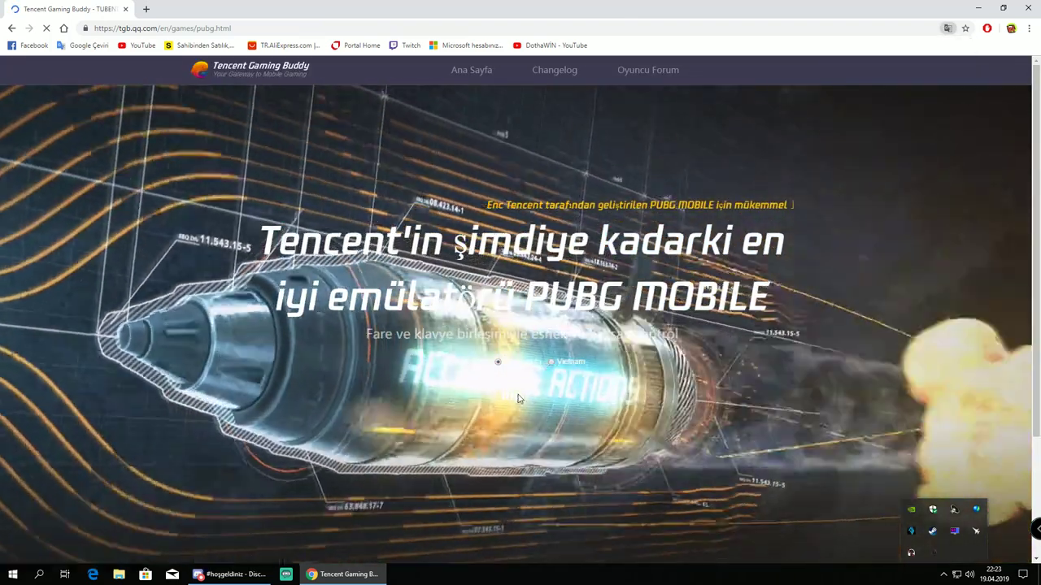
Download the Genel beta installer of Tencent Gaming Buddy, keep the flagged file and run it
left_click(500, 392)
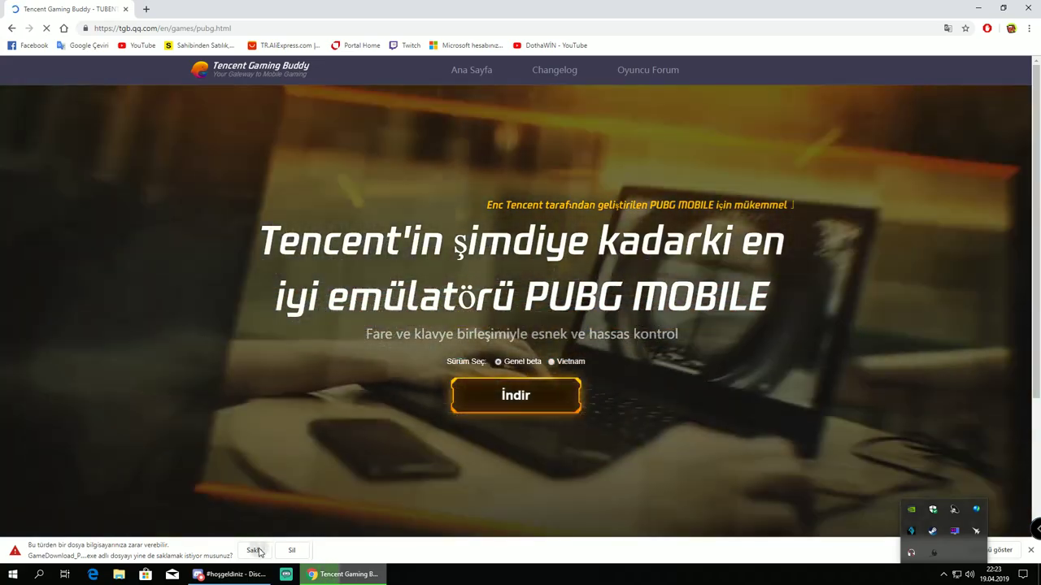
left_click(253, 551)
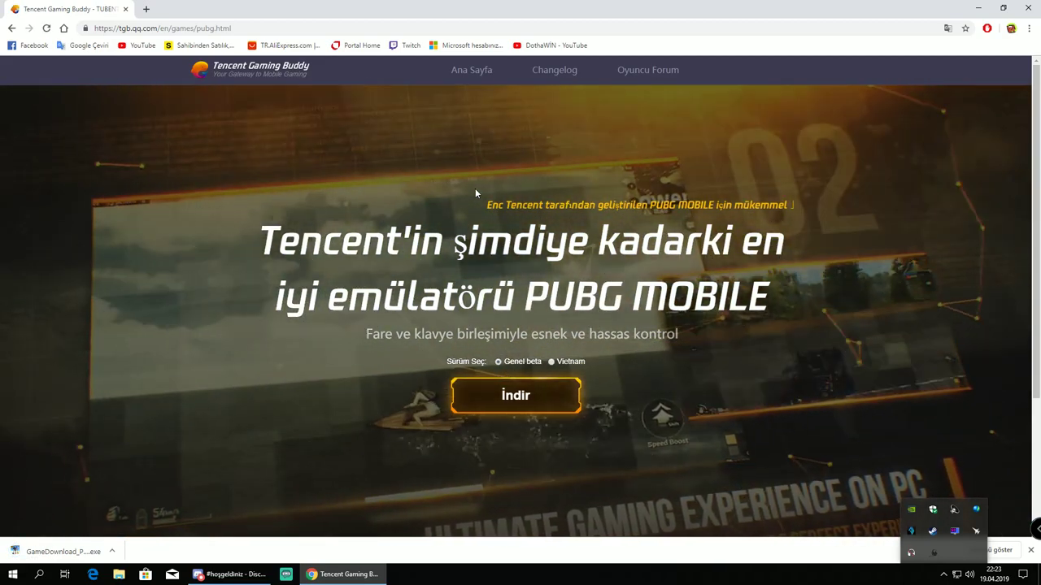
left_click(57, 552)
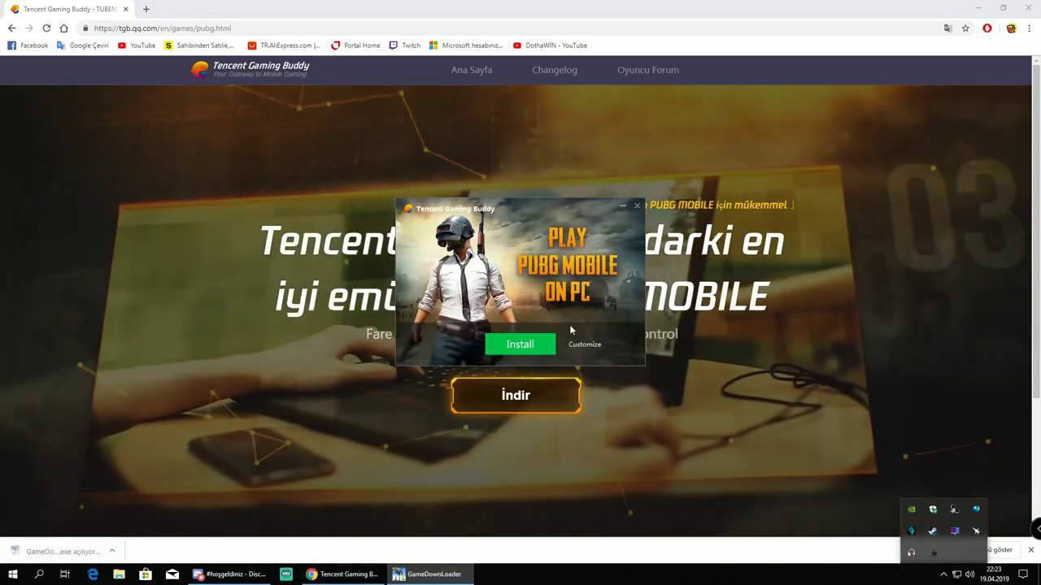
Choose a customized installation and browse the installation directories on the C: drive to Program Dosyaları (x86)
left_click(582, 346)
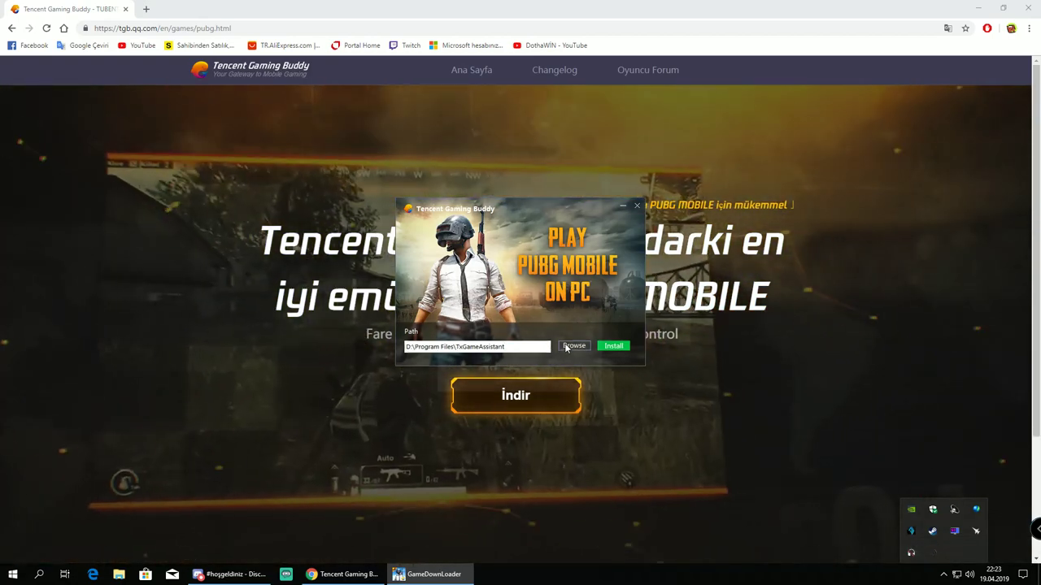
left_click(573, 346)
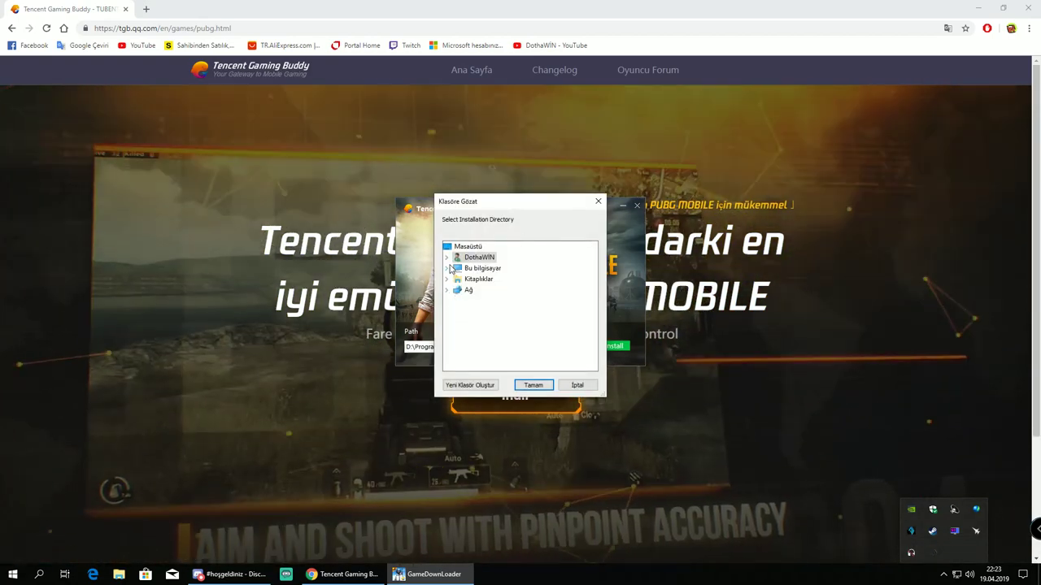
left_click(446, 268)
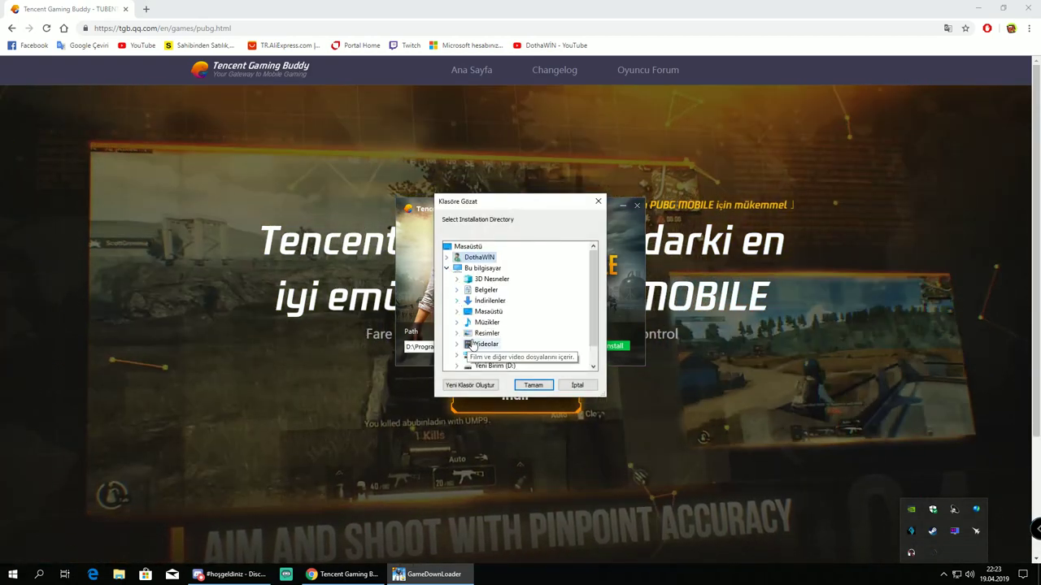
double_click(485, 334)
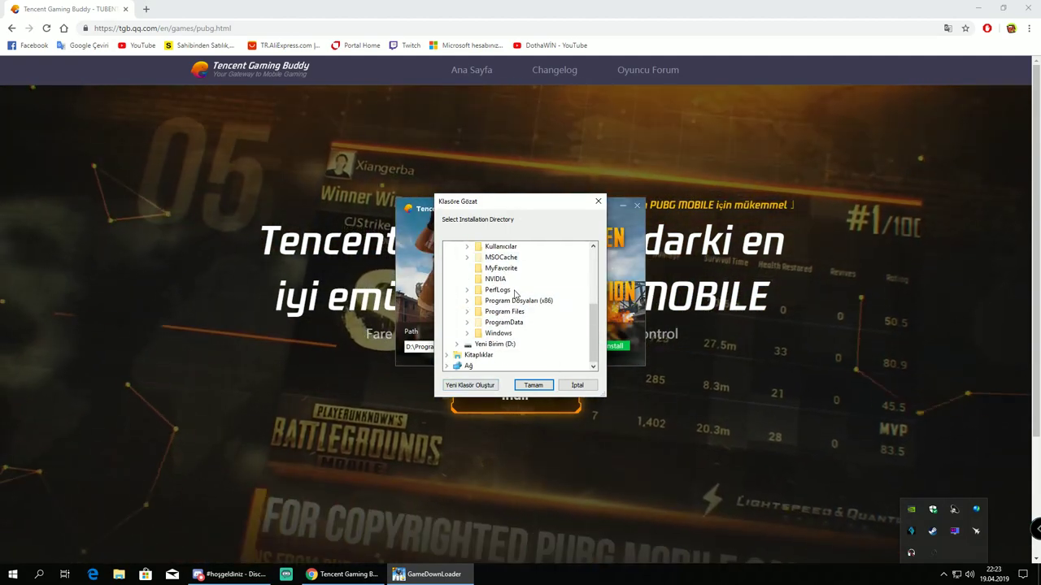
double_click(518, 301)
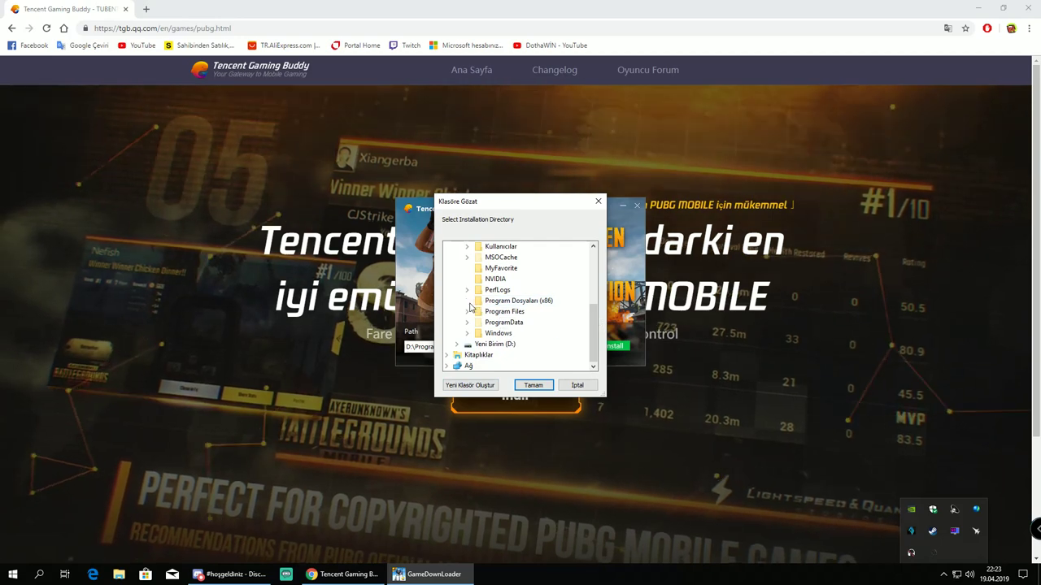
Create a folder named "pubg mobile" in the user profile as the installation directory and start the installation
left_click(470, 386)
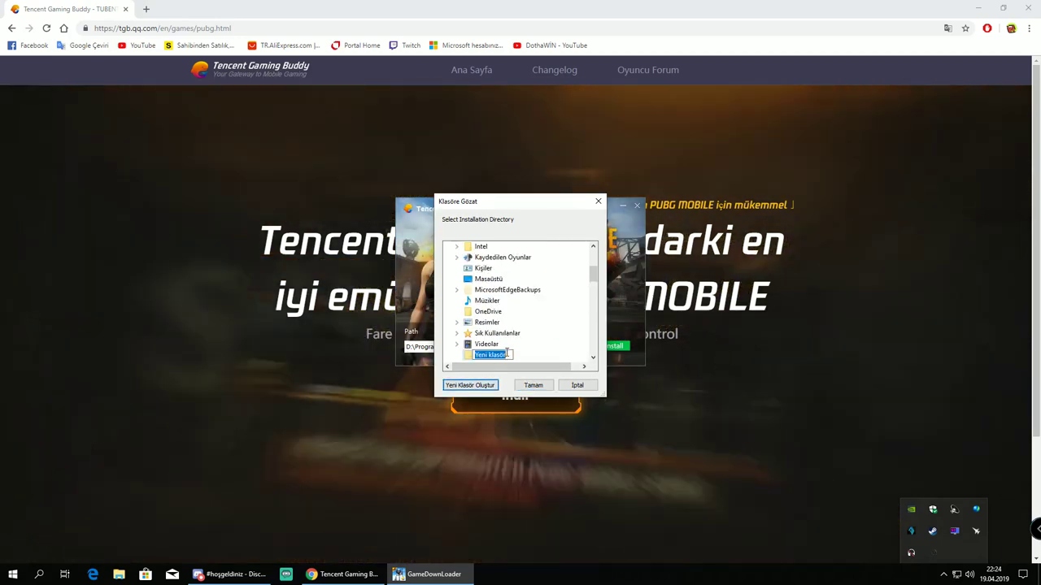
type("pu")
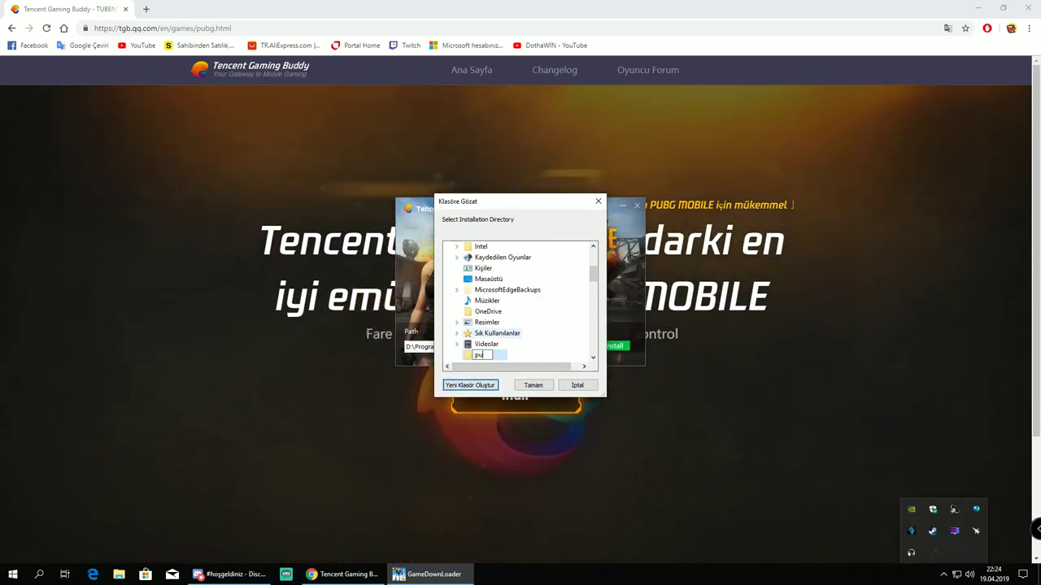
type("bg mob")
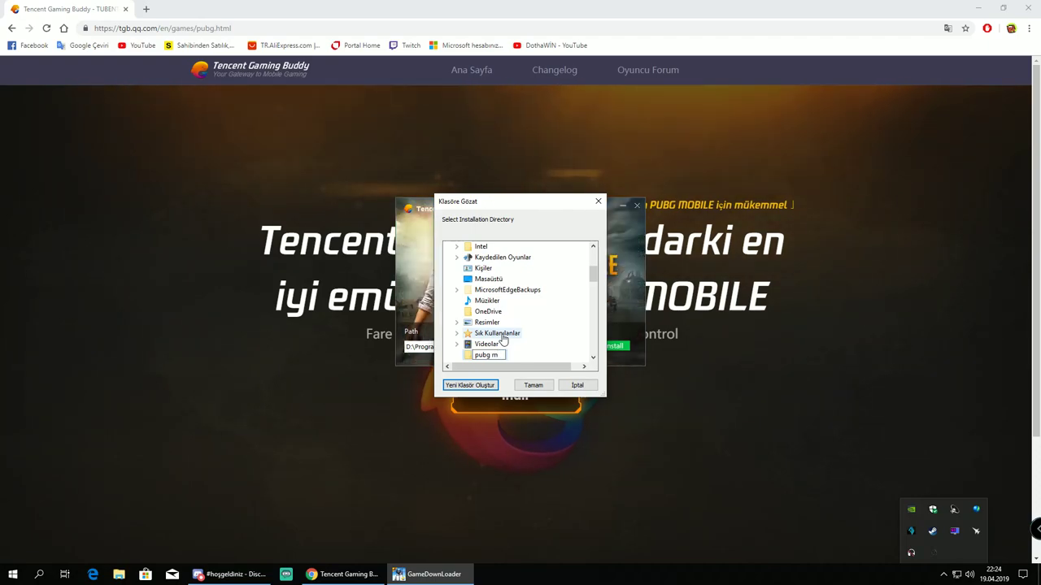
type("ile")
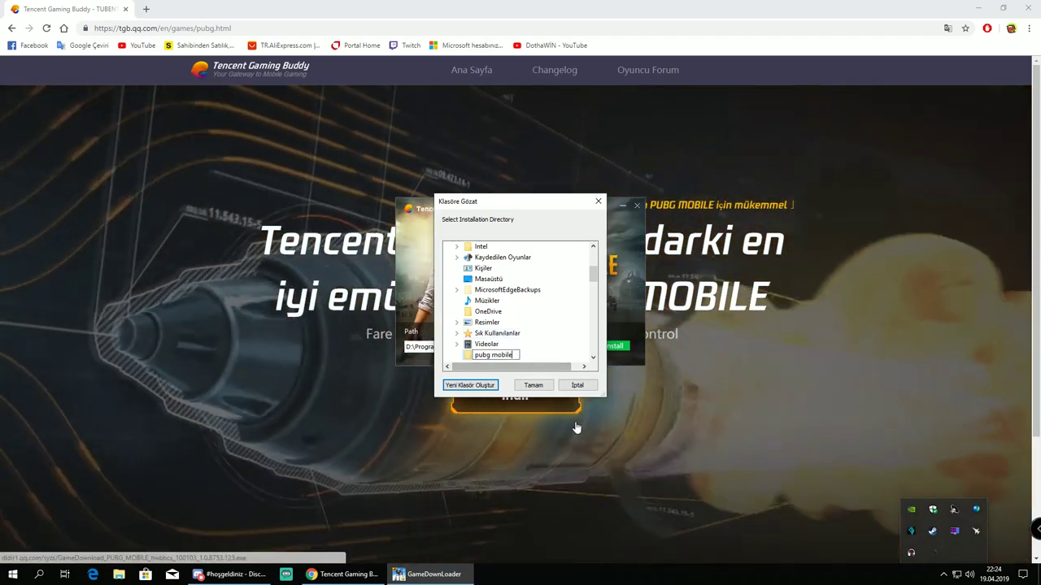
left_click(534, 385)
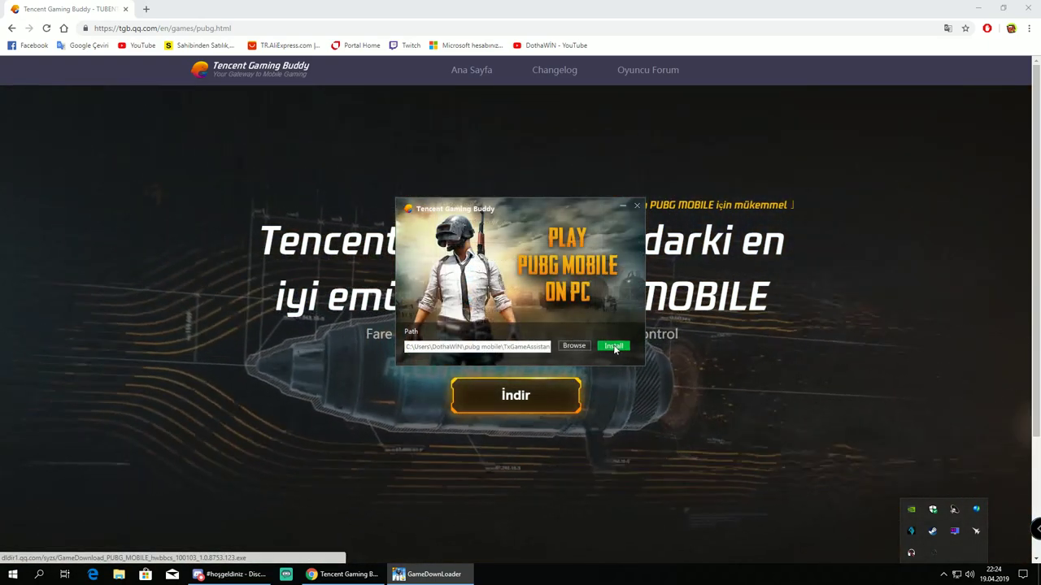
left_click(603, 345)
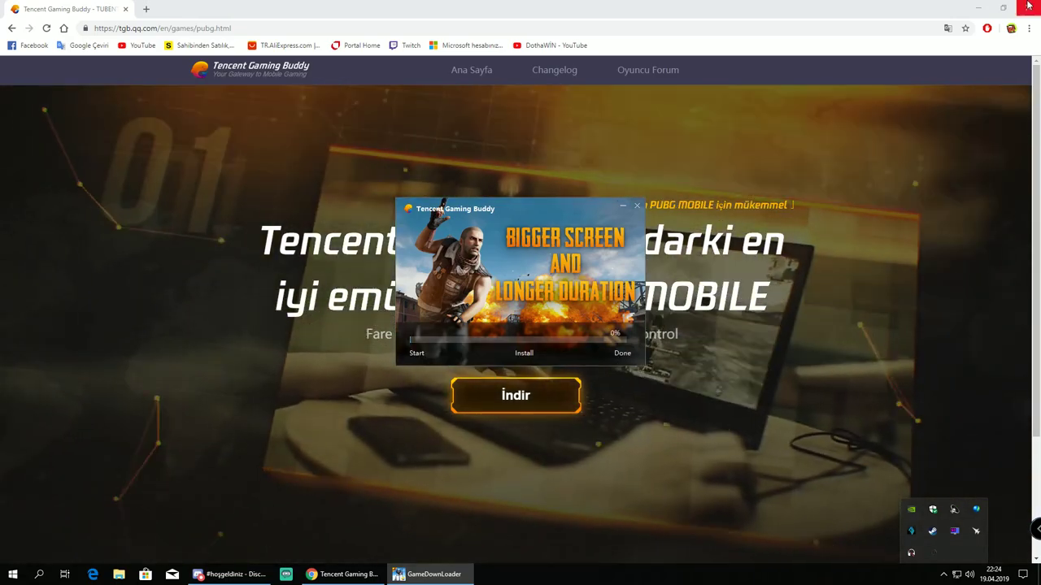
Minimize Chrome and look through Program Dosyaları (x86) on the C: drive for the new Tencent installation folder
left_click(978, 8)
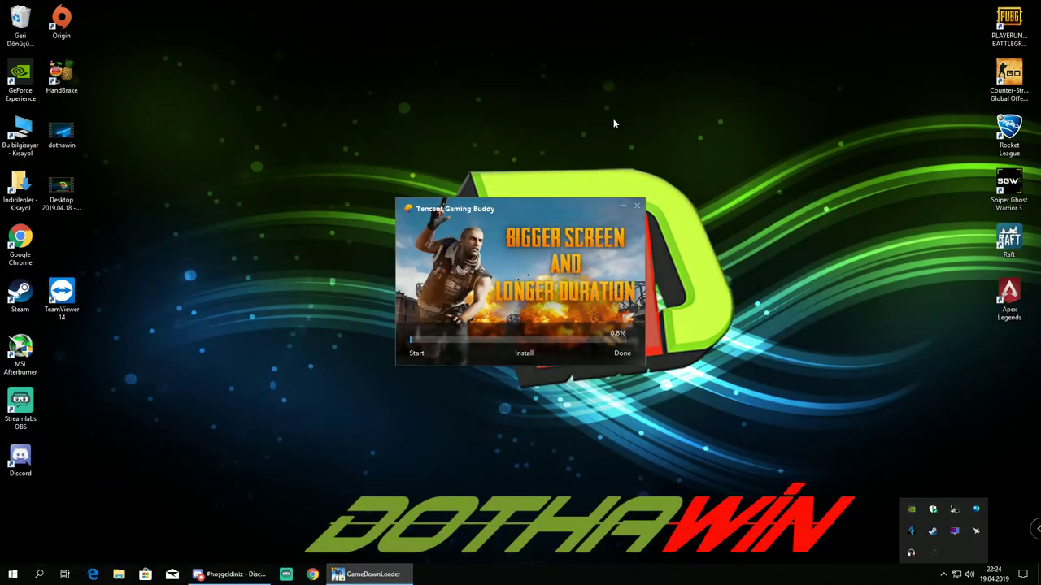
double_click(23, 121)
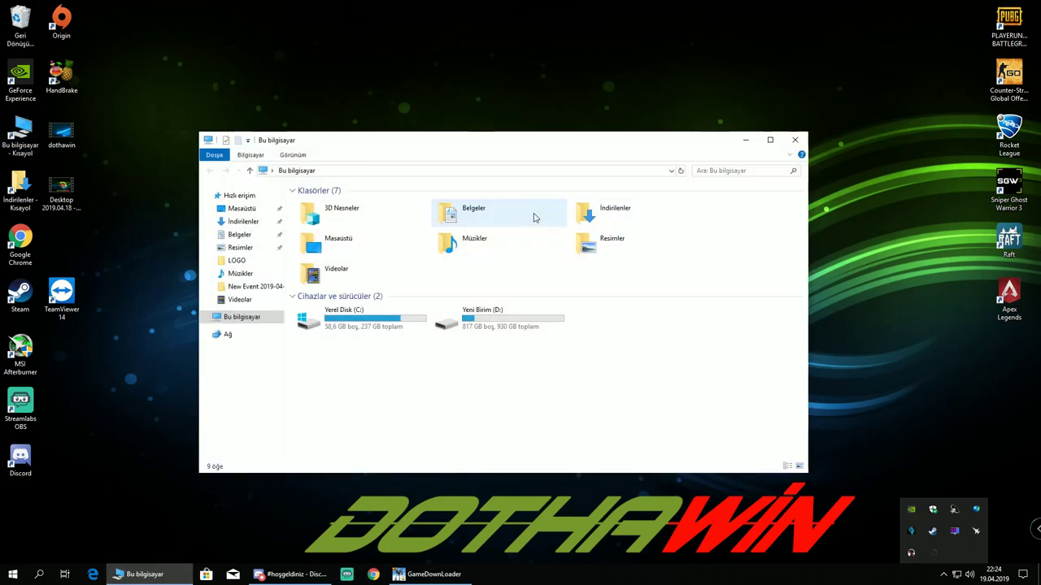
double_click(357, 444)
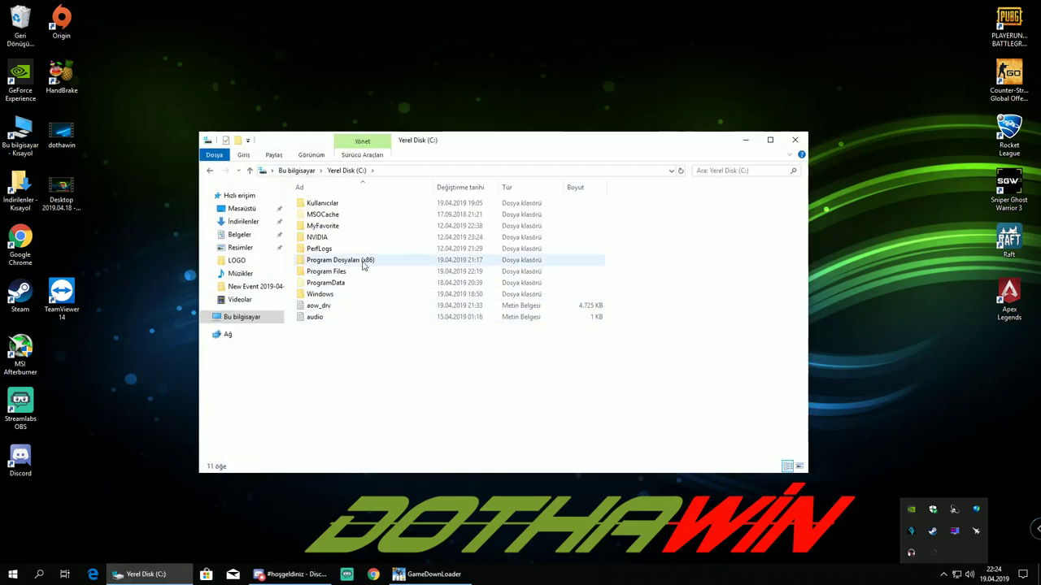
double_click(348, 265)
scroll(355, 349, "down", 2)
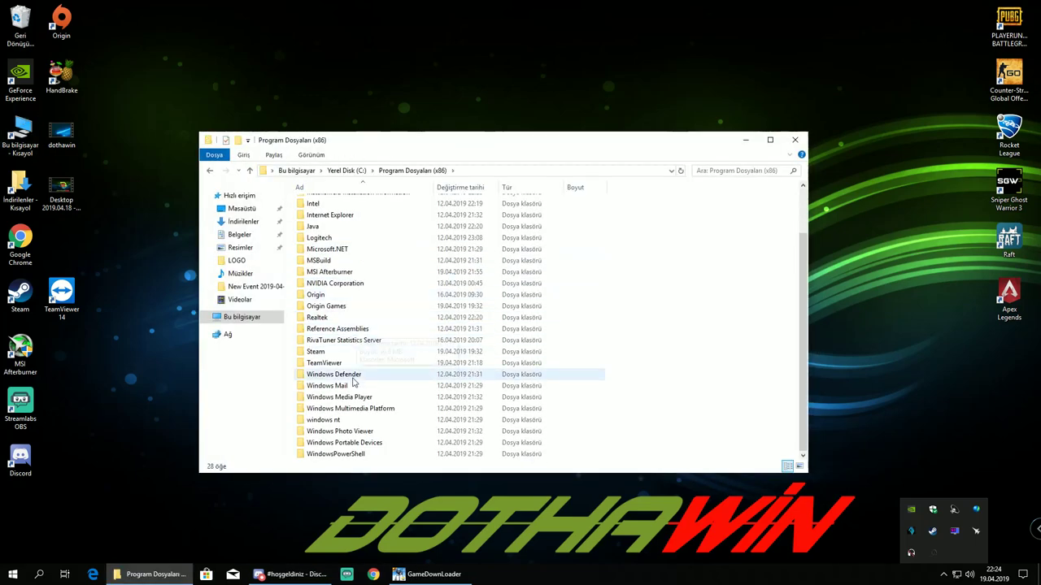
scroll(374, 269, "up", 2)
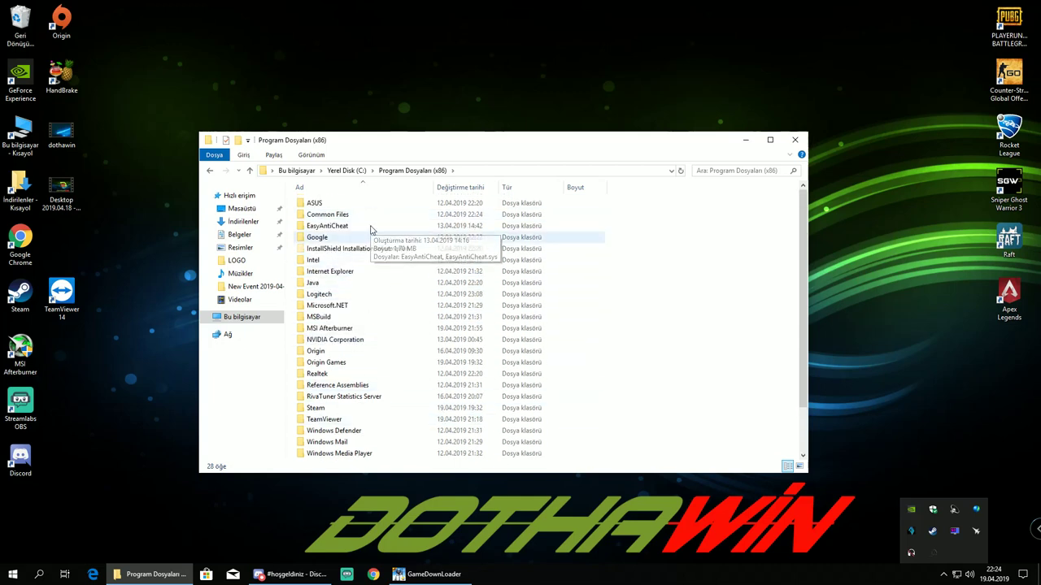
scroll(366, 389, "down", 2)
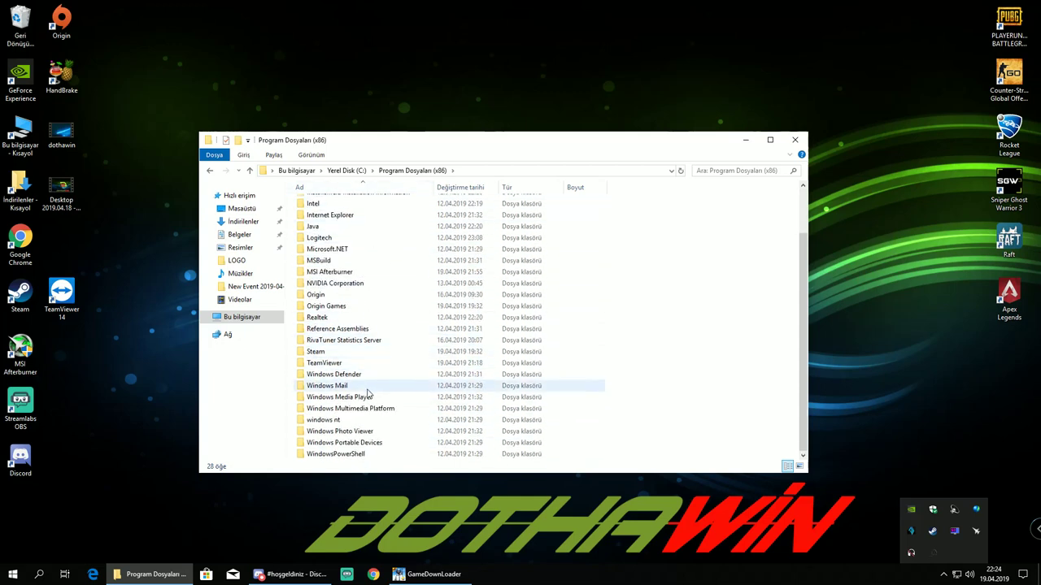
left_click(209, 171)
left_click(210, 172)
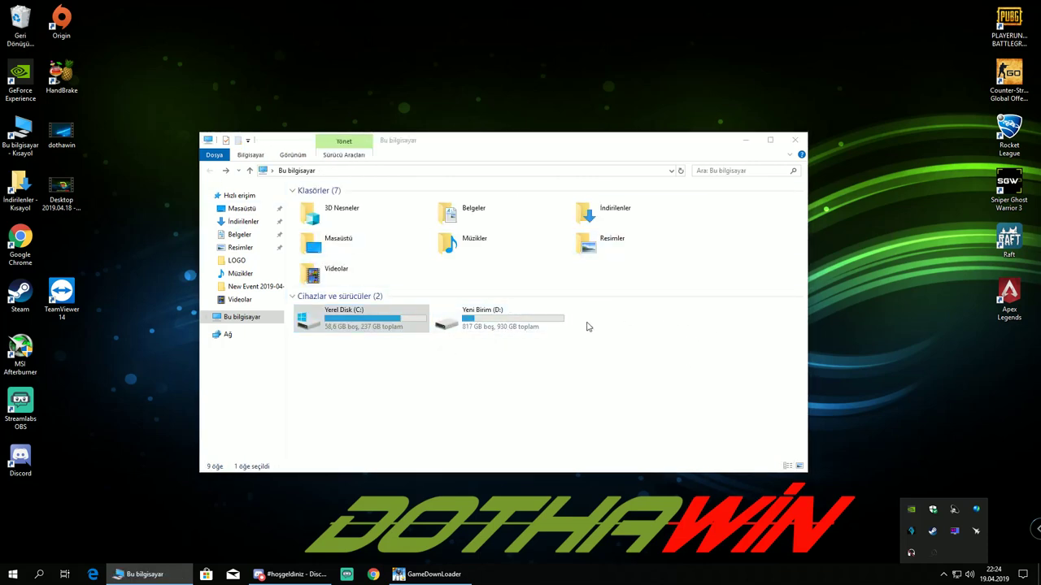
Check the D: drive and Program Dosyaları (x86) on the C: drive again for Tencent folders, and close the file window
double_click(472, 322)
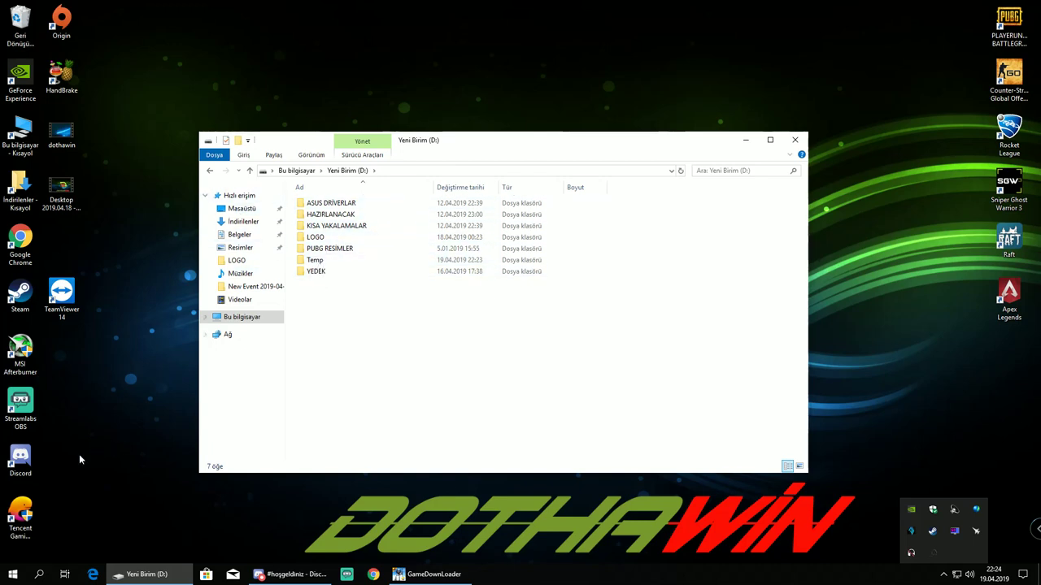
left_click(210, 171)
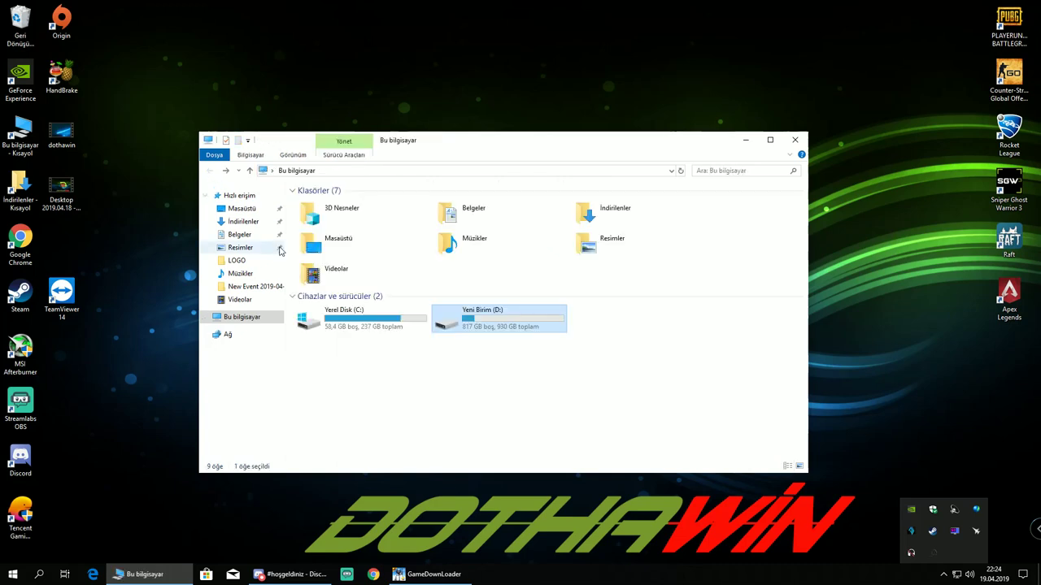
double_click(395, 326)
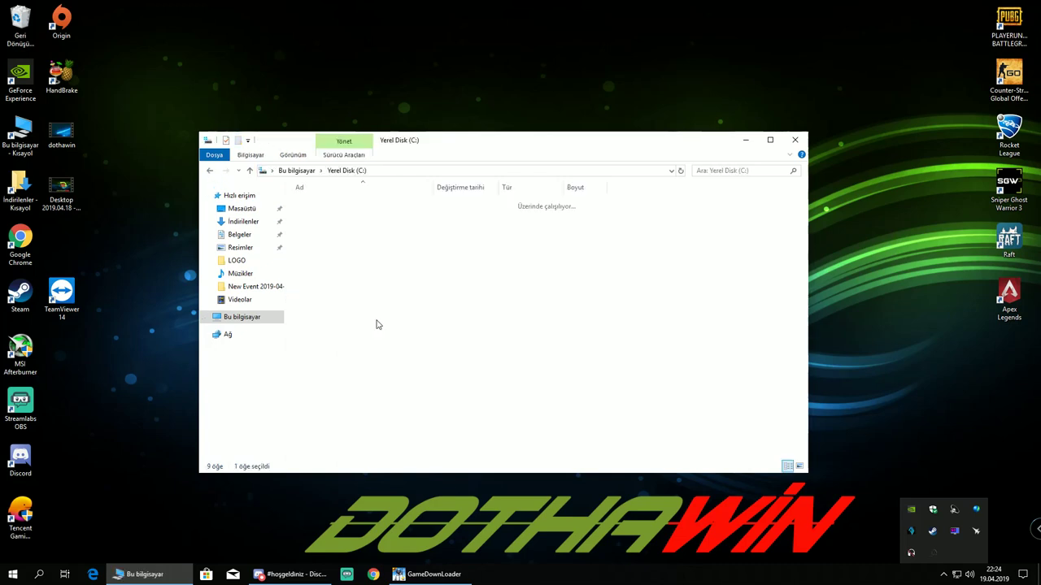
double_click(351, 261)
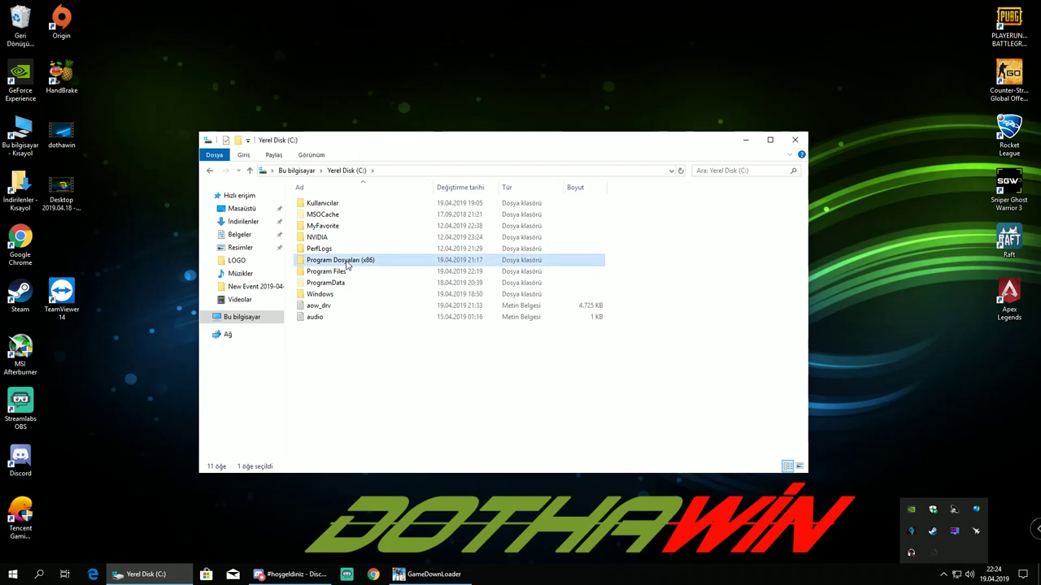
scroll(342, 244, "down", 2)
scroll(340, 232, "up", 2)
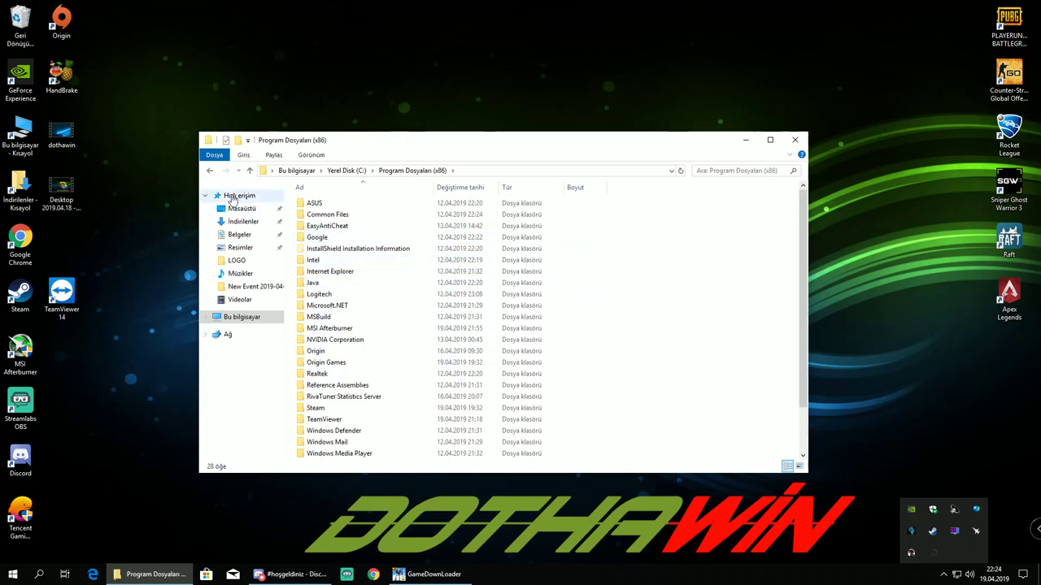
left_click(210, 171)
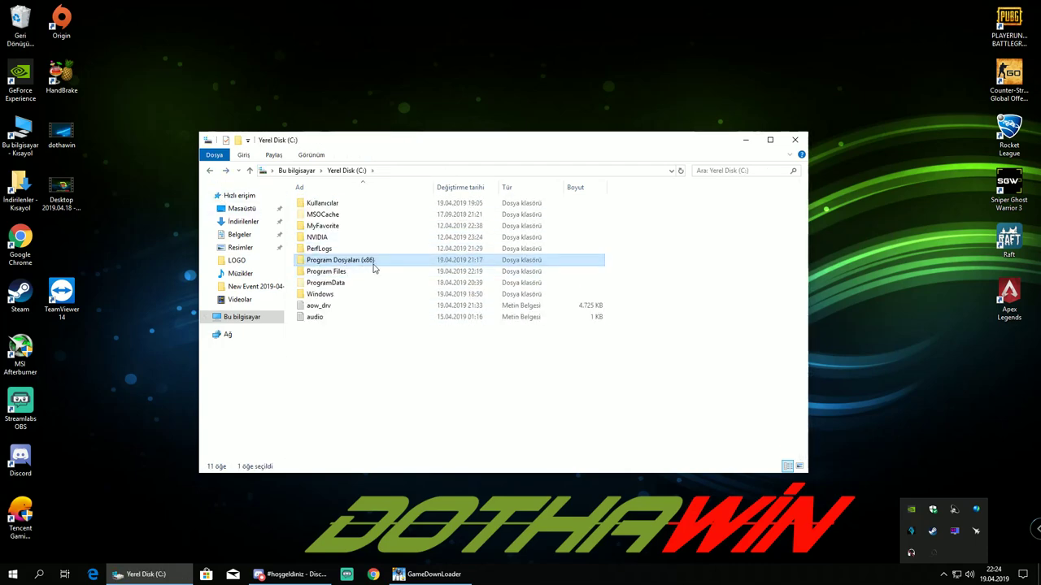
left_click(210, 171)
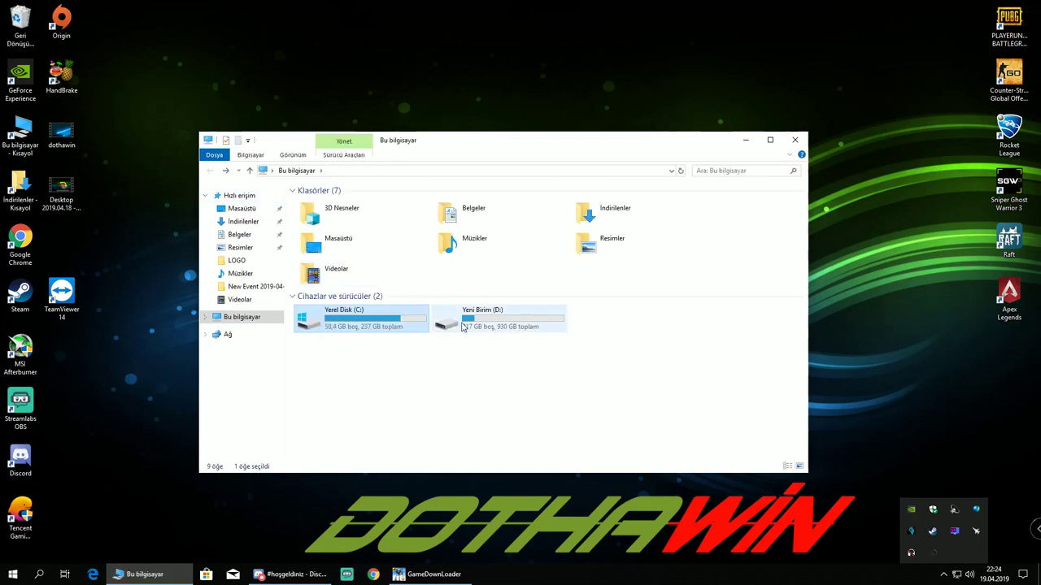
double_click(462, 326)
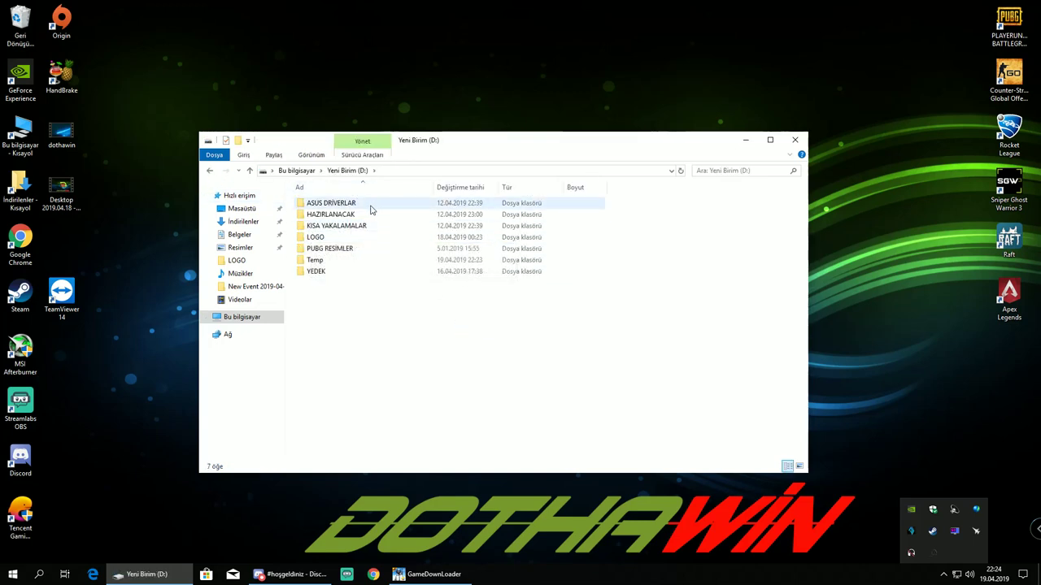
left_click(210, 173)
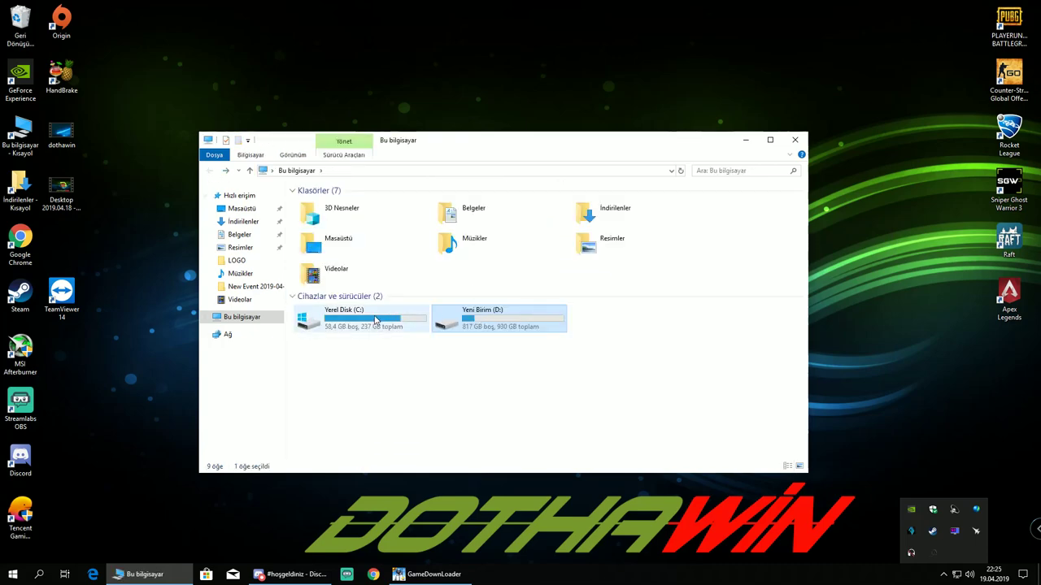
left_click(795, 140)
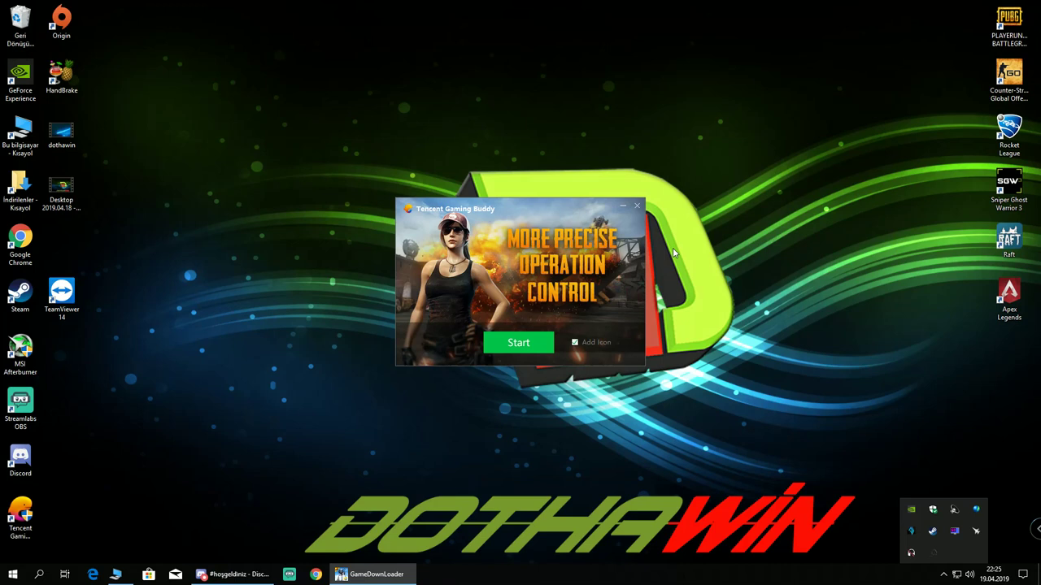
Start the newly installed Tencent Gaming Buddy and begin updating PUBG MOBILE
left_click(530, 343)
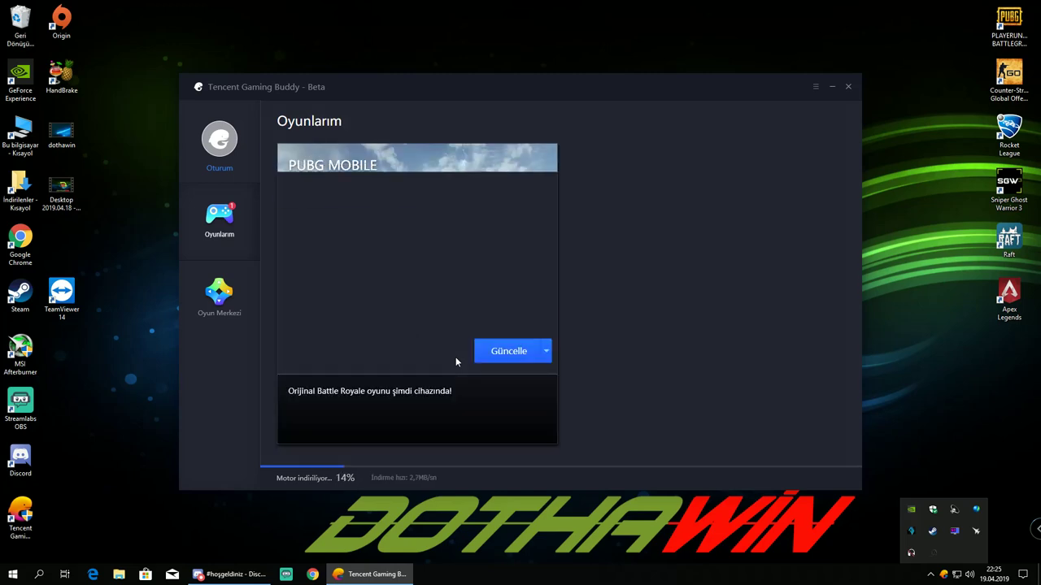
left_click(508, 351)
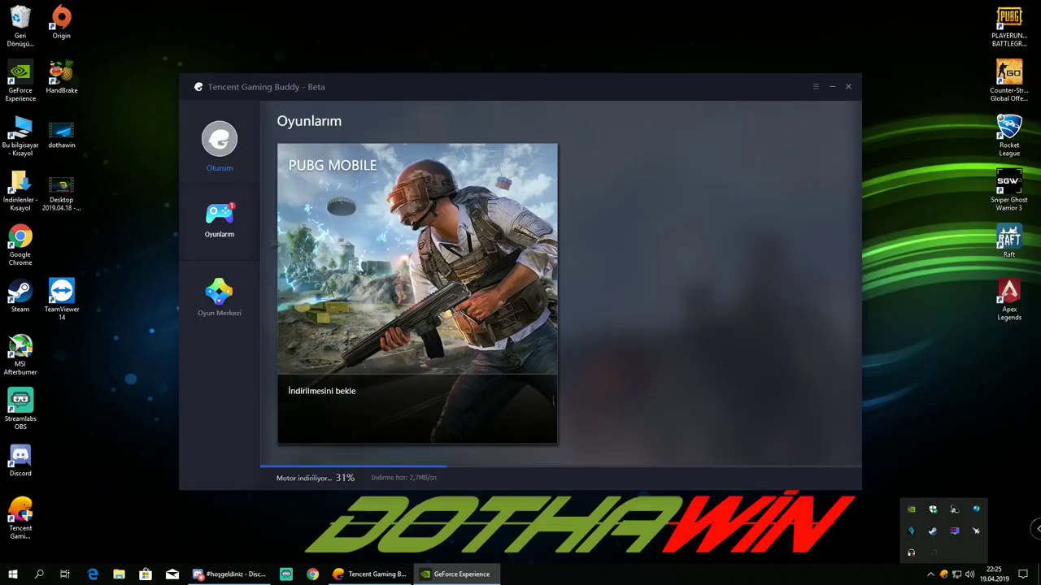
Look through the keyboard shortcuts in the GeForce Experience overlay settings, including the recording shortcuts, and close the overlay
key("alt+z")
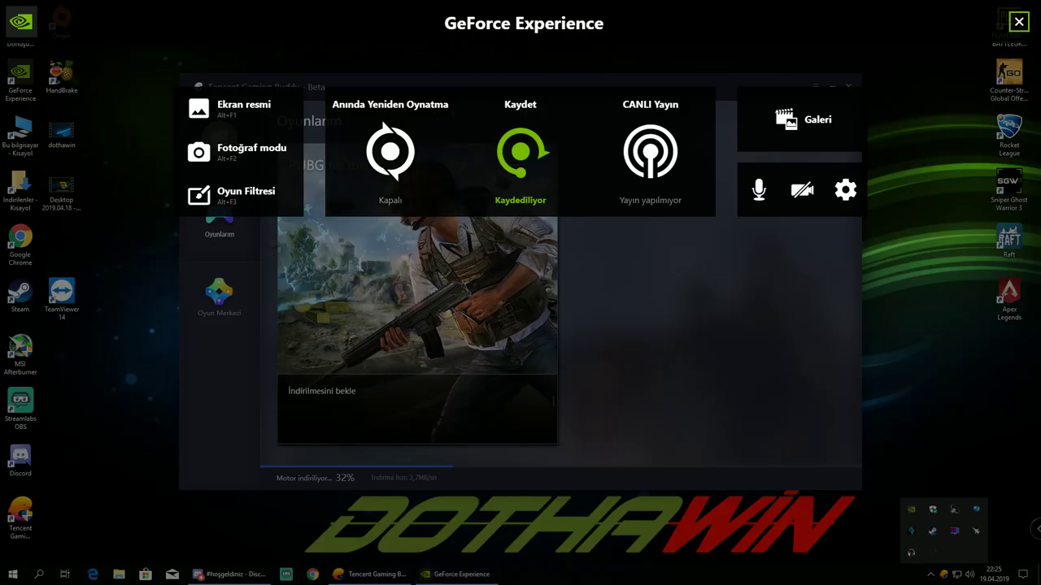
left_click(847, 200)
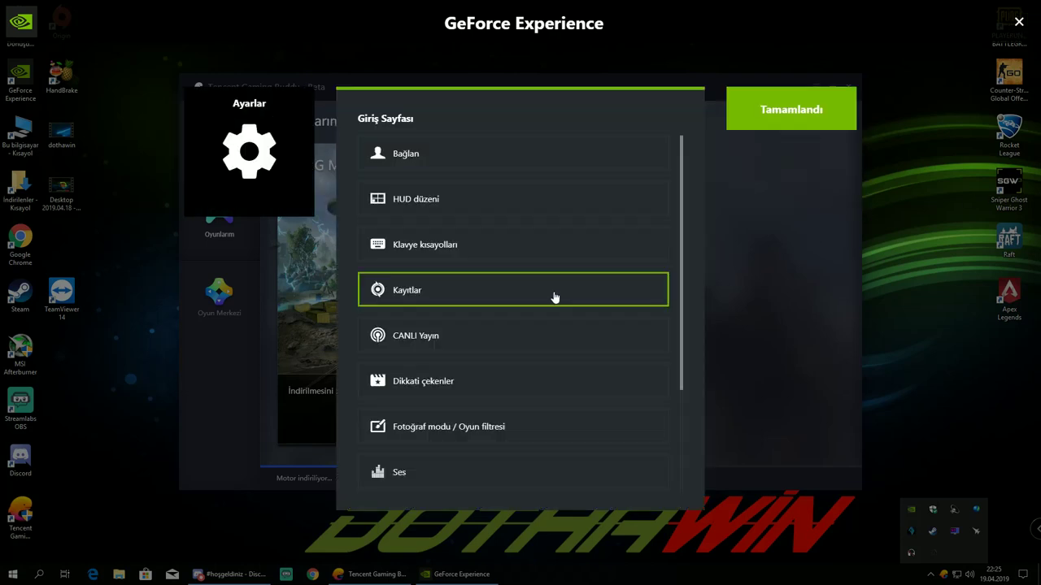
left_click(445, 252)
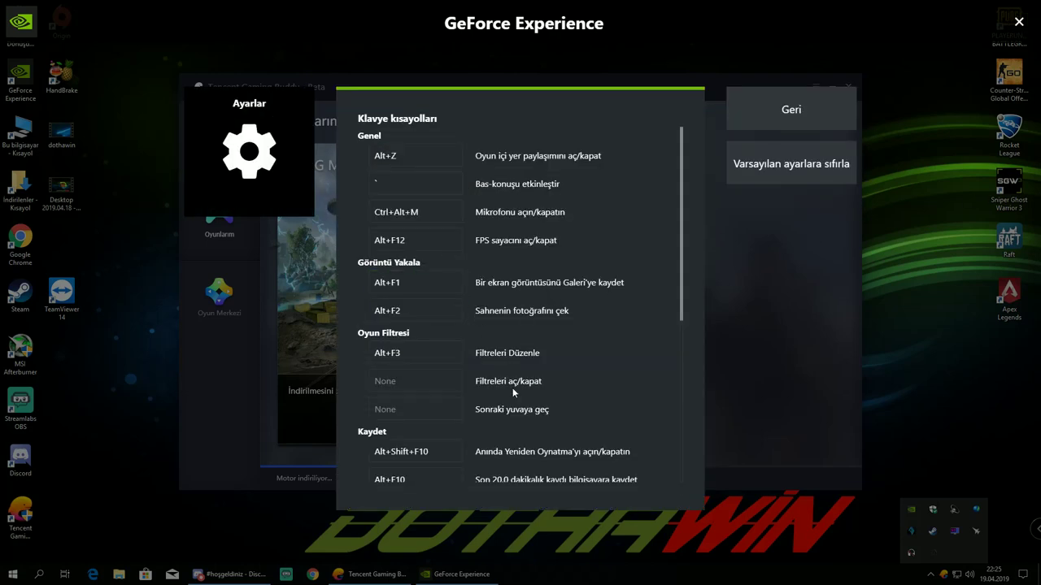
scroll(526, 279, "down", 3)
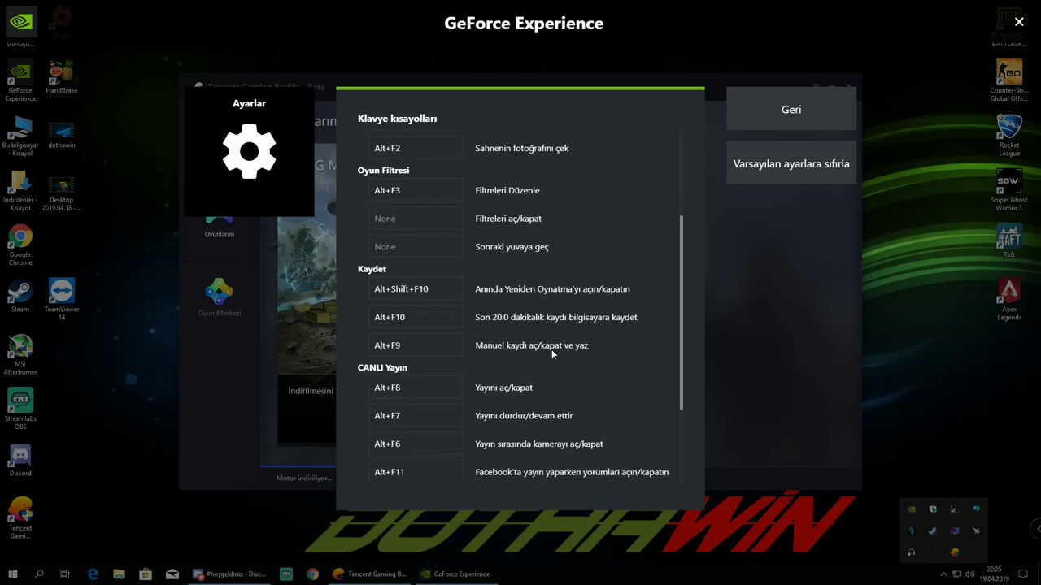
scroll(530, 346, "down", 3)
scroll(530, 369, "up", 5)
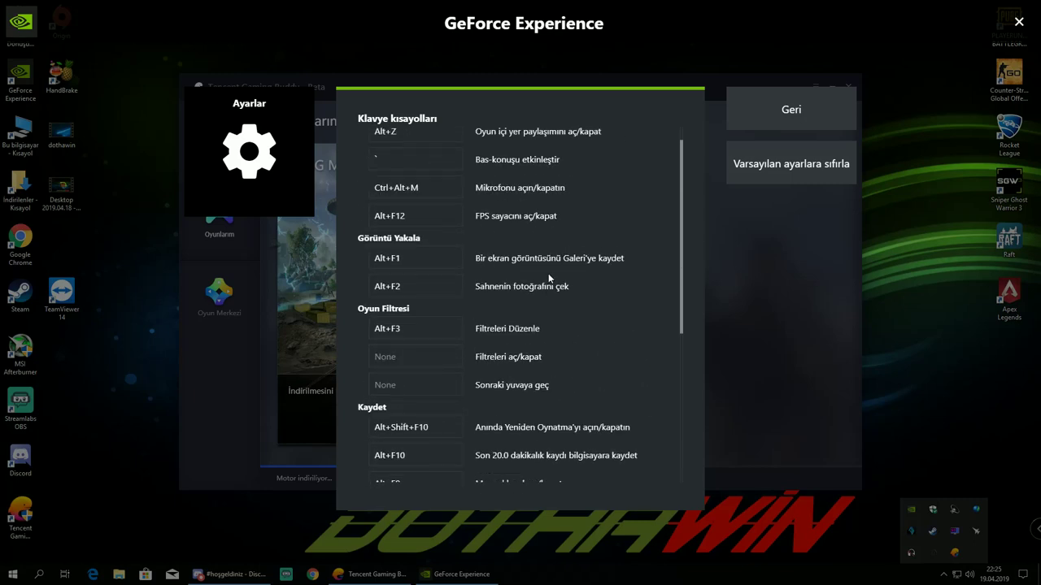
left_click(1019, 22)
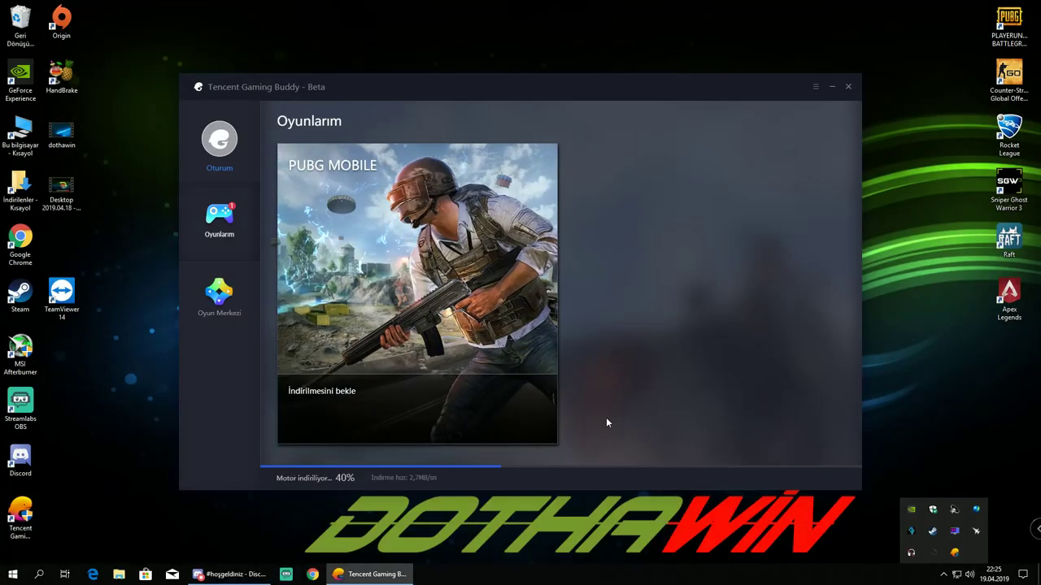
Move the TeamViewer 14 desktop shortcut up one slot below the Desktop video file and empty the Recycle Bin
left_click_drag(69, 313, 69, 262)
left_click(127, 293)
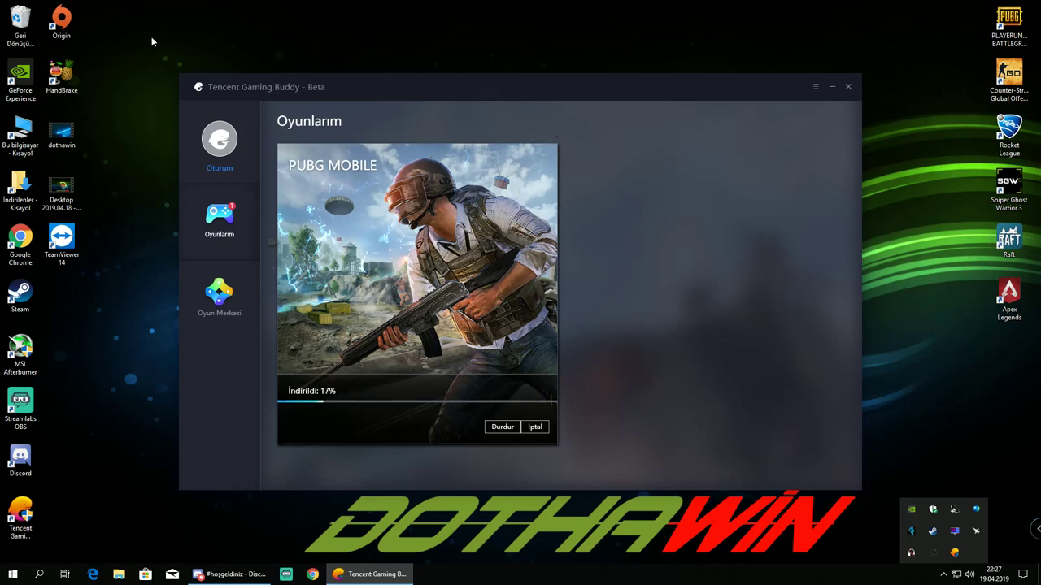
right_click(34, 21)
left_click(73, 38)
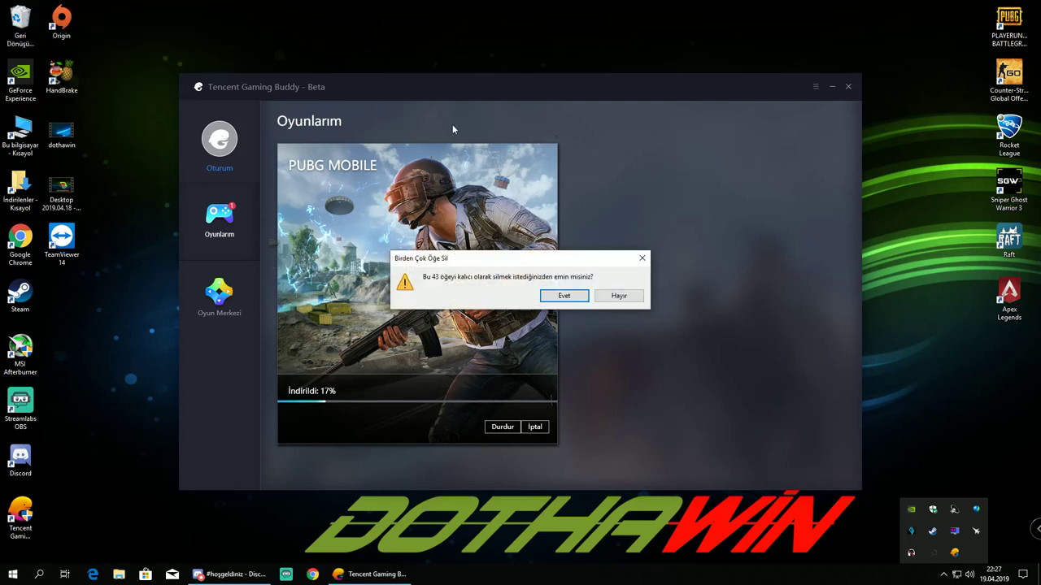
left_click(563, 296)
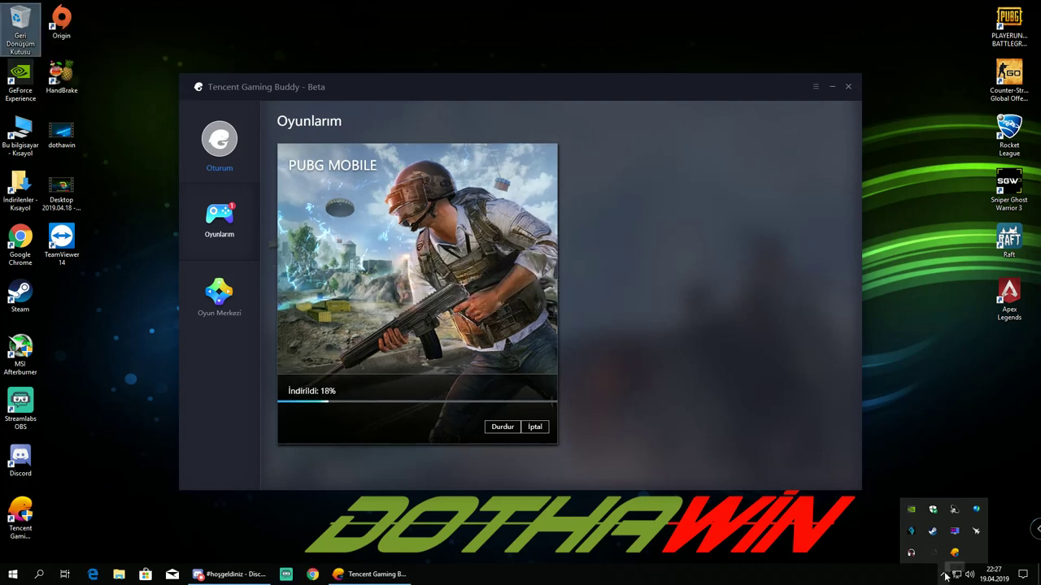
left_click(929, 408)
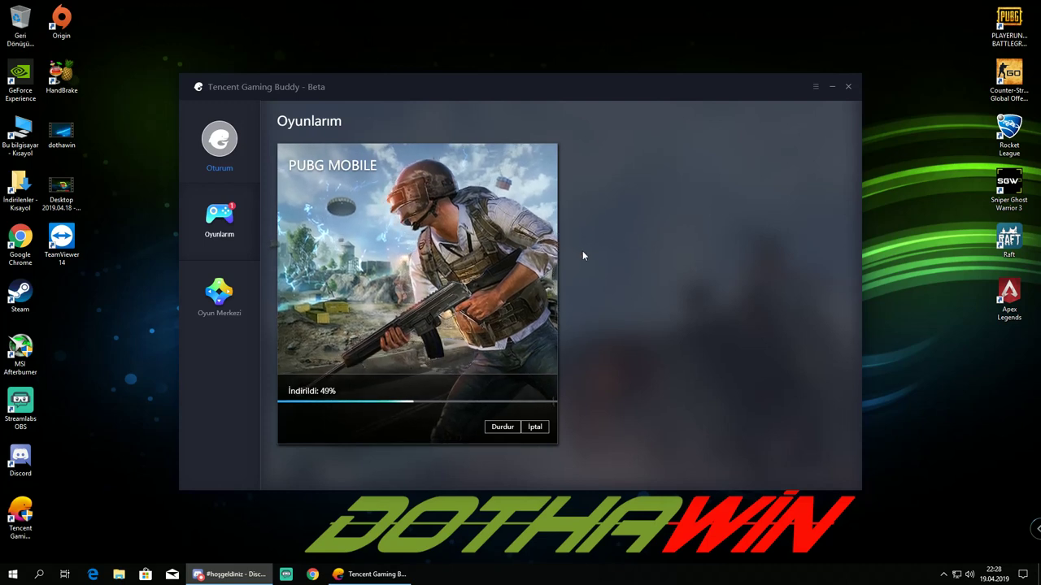
Reposition the Tencent Gaming Buddy window, examine the PUBG MOBILE page in Oyun Merkezi, and return to Oyunlarım
left_click_drag(496, 78, 472, 47)
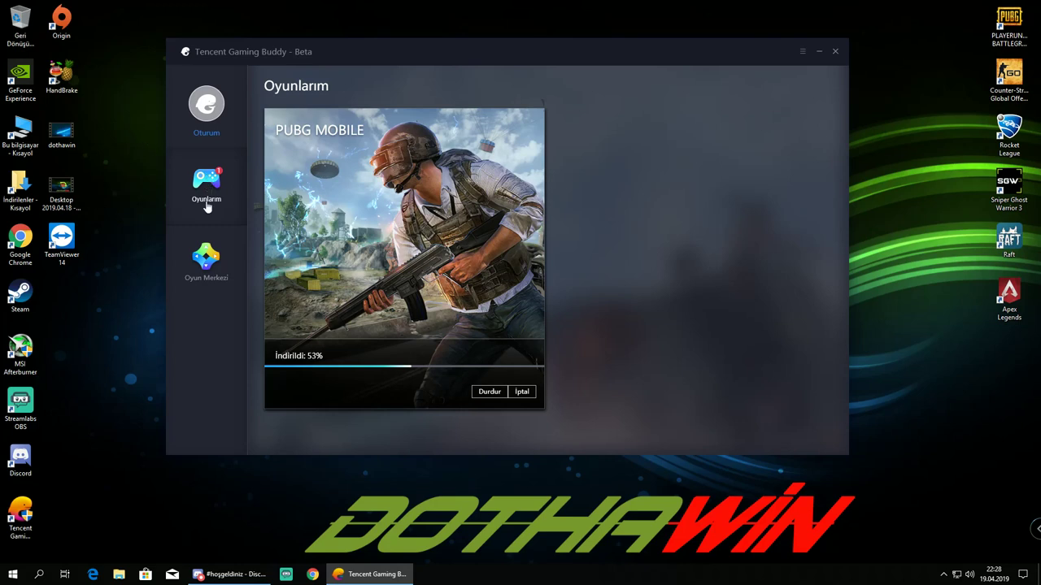
left_click(208, 257)
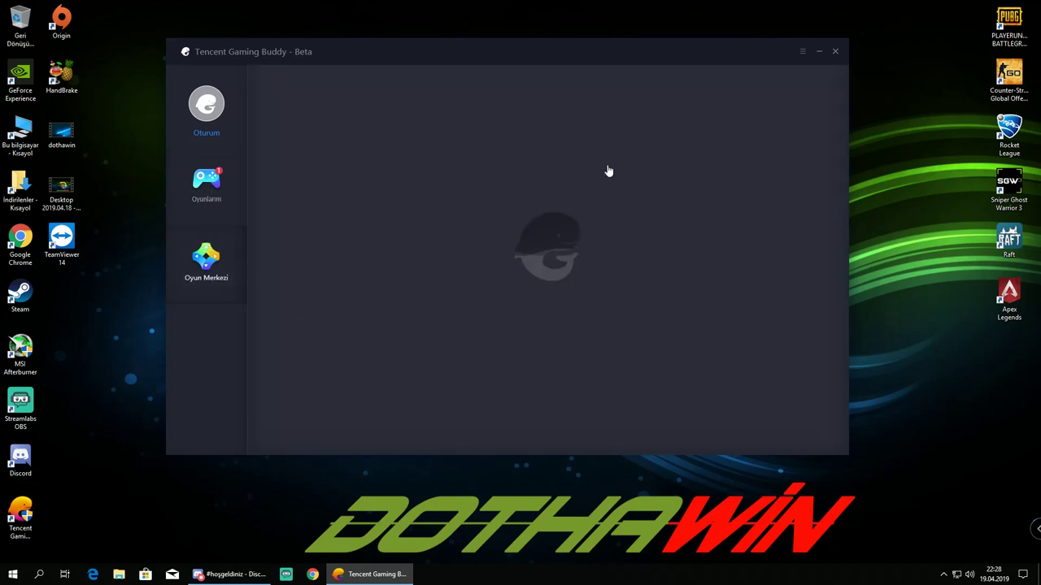
left_click(425, 374)
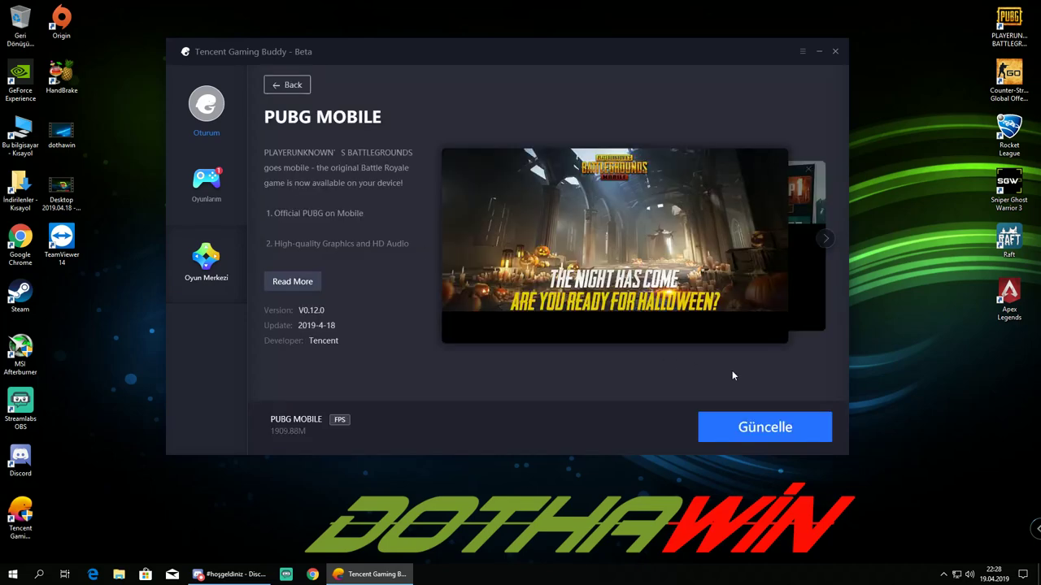
left_click(214, 182)
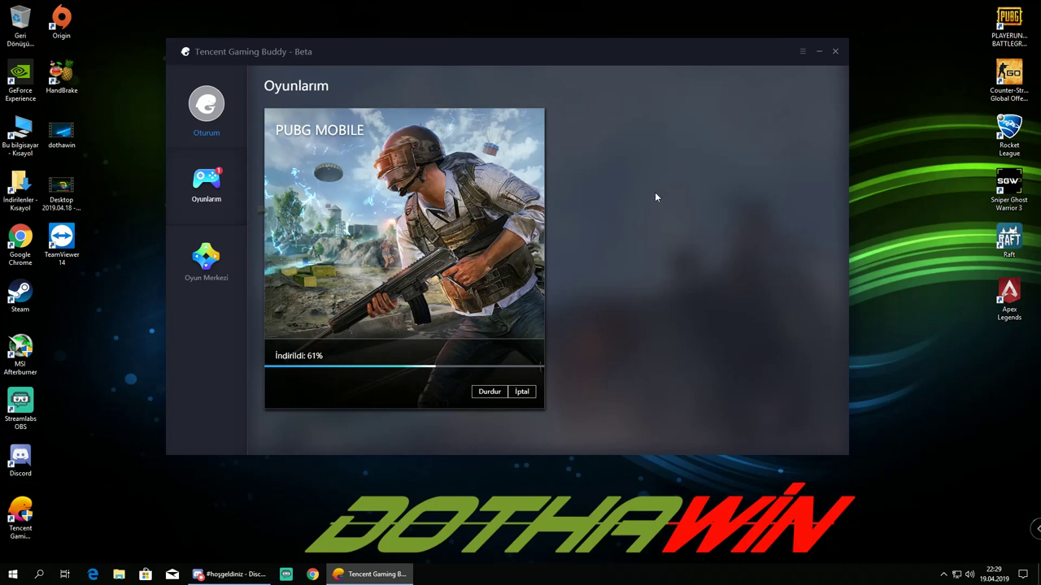
In the emulator's engine settings, choose DirectX+ rendering, Ultra anti-aliasing, 4096MB memory and 8 processors
left_click(807, 52)
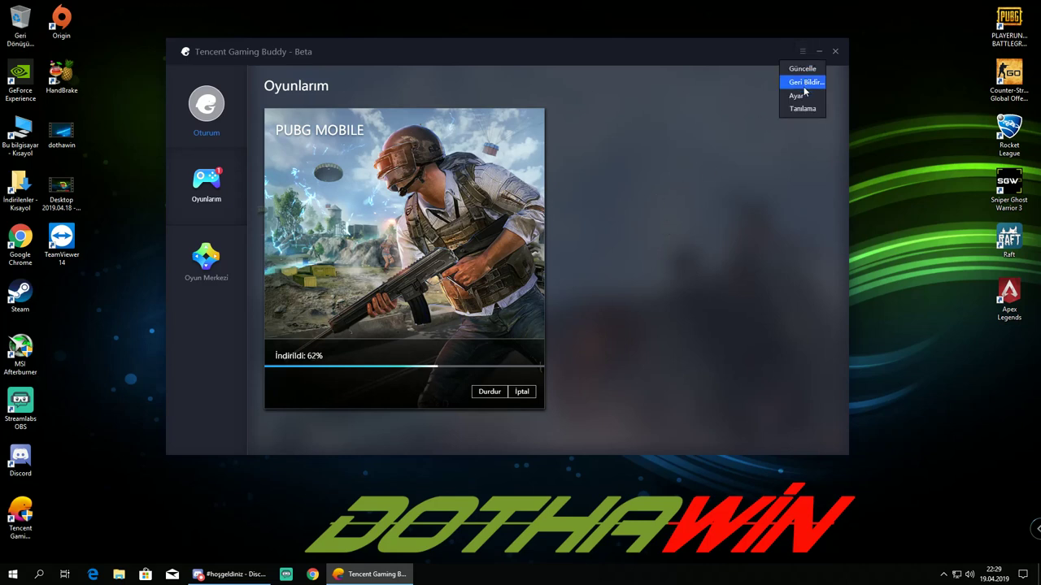
left_click(800, 95)
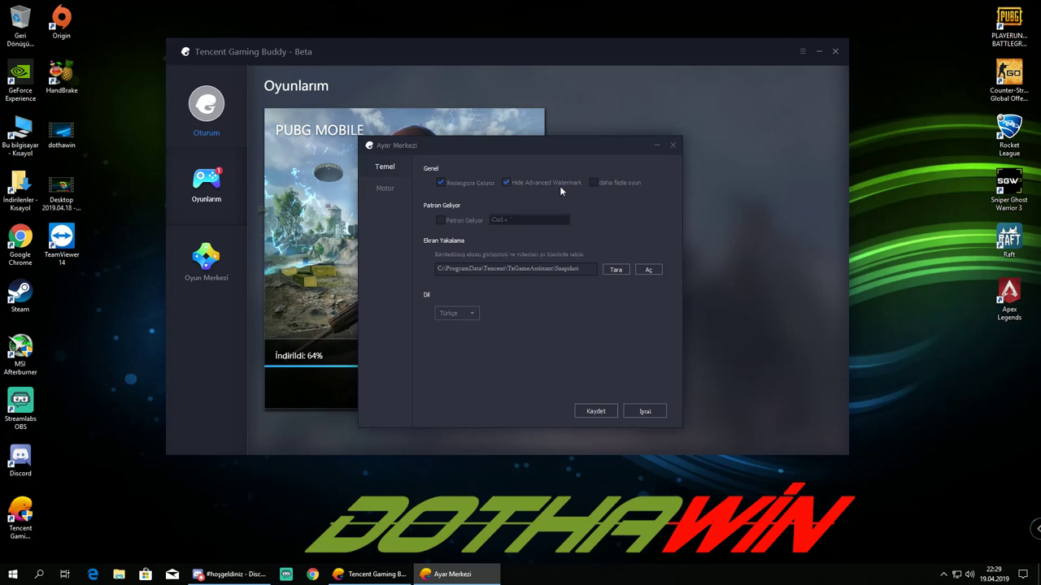
left_click(385, 188)
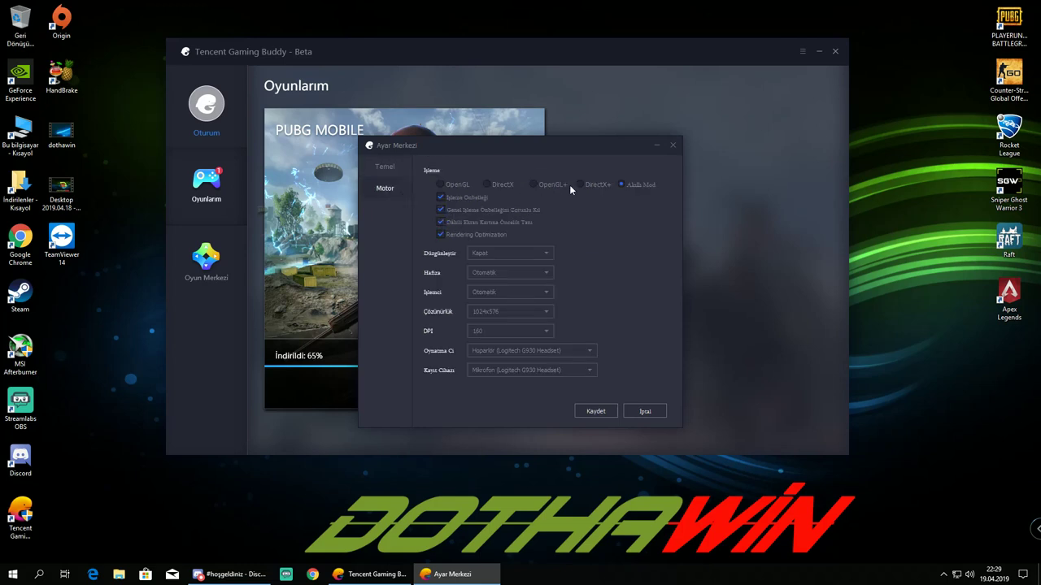
left_click(530, 248)
left_click(498, 300)
left_click(504, 273)
scroll(504, 325, "down", 3)
left_click(506, 331)
left_click(508, 293)
scroll(507, 325, "down", 2)
left_click(501, 357)
Set the engine resolution to 1920x1080 and the DPI to 240, check the basic settings, and save the changes
left_click(508, 313)
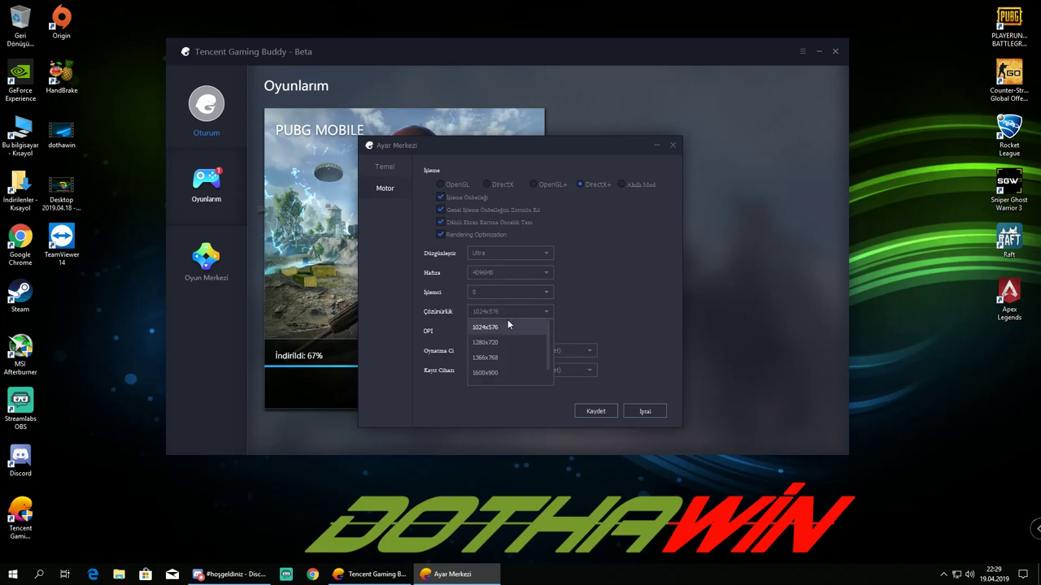
scroll(507, 333, "down", 2)
left_click(499, 362)
left_click(509, 331)
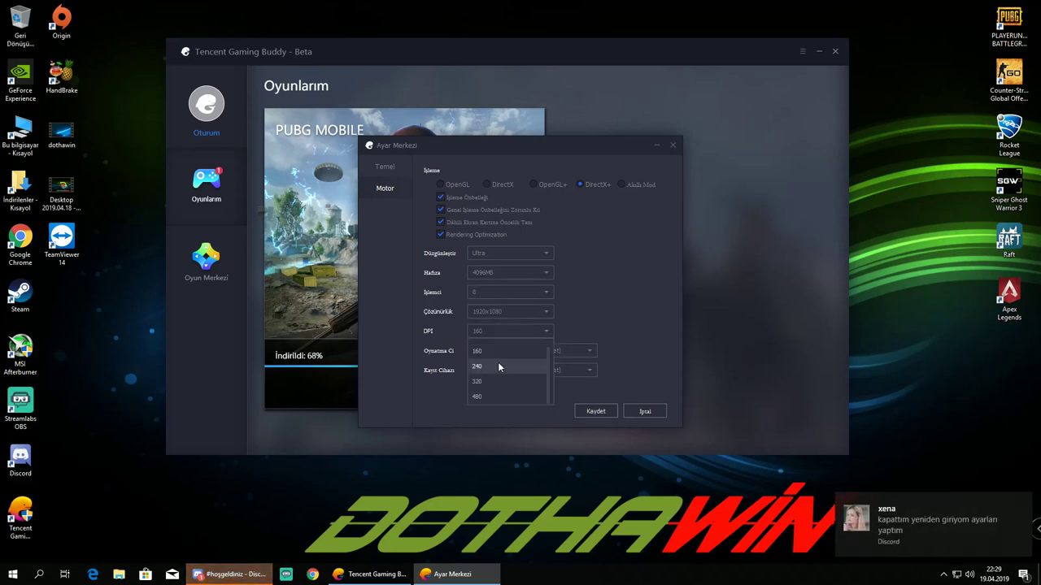
left_click(503, 361)
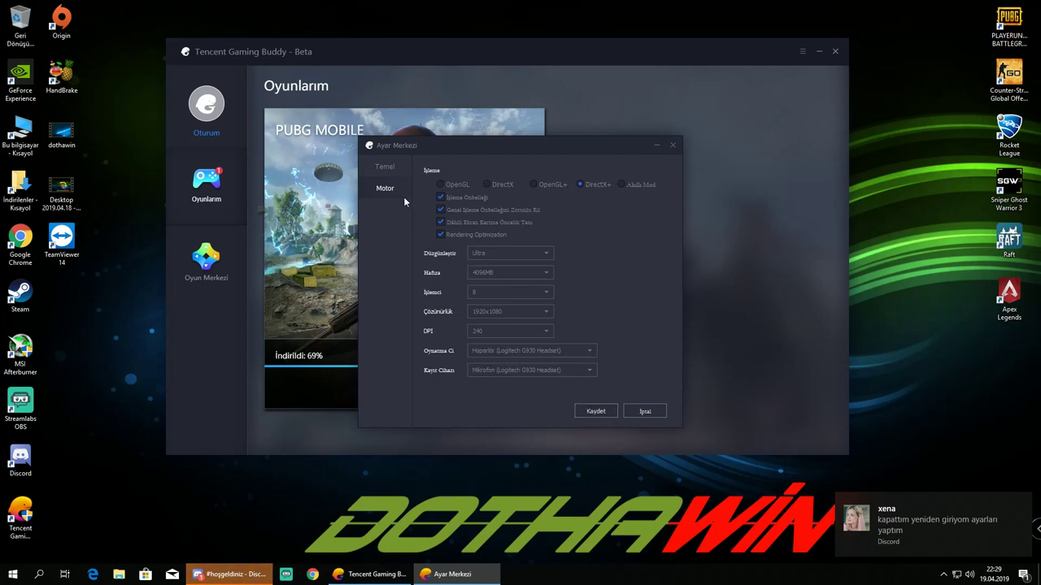
left_click(389, 173)
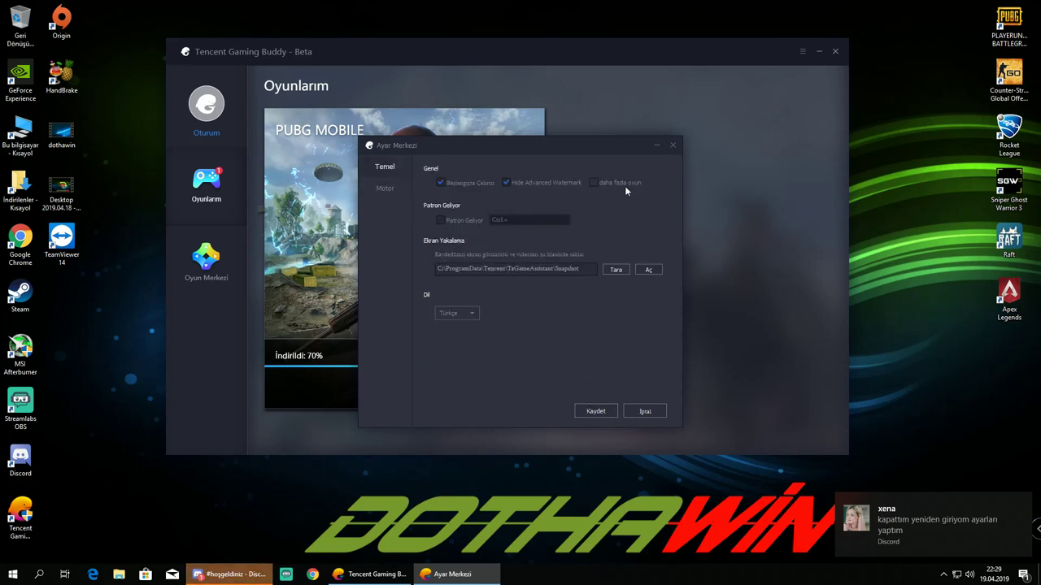
left_click(596, 408)
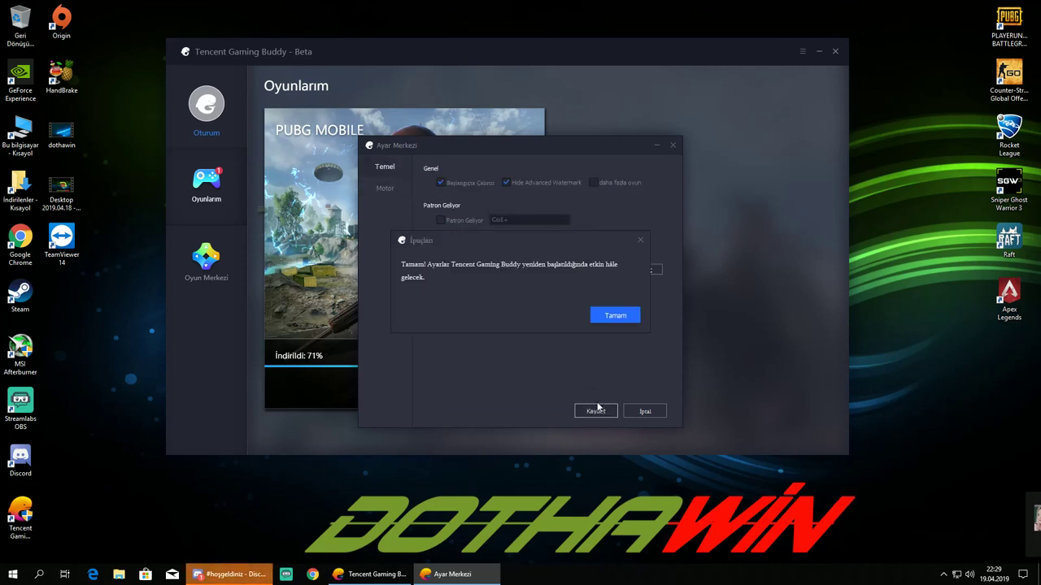
left_click(615, 315)
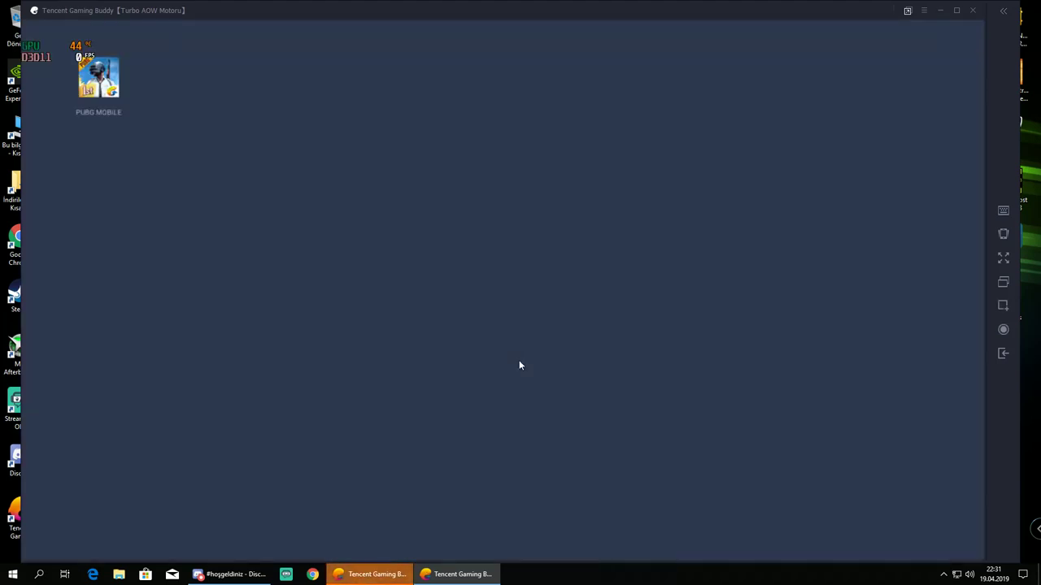
Launch PUBG MOBILE in the emulator, save HD 1080P as the display resolution, and relaunch the game
left_click(98, 85)
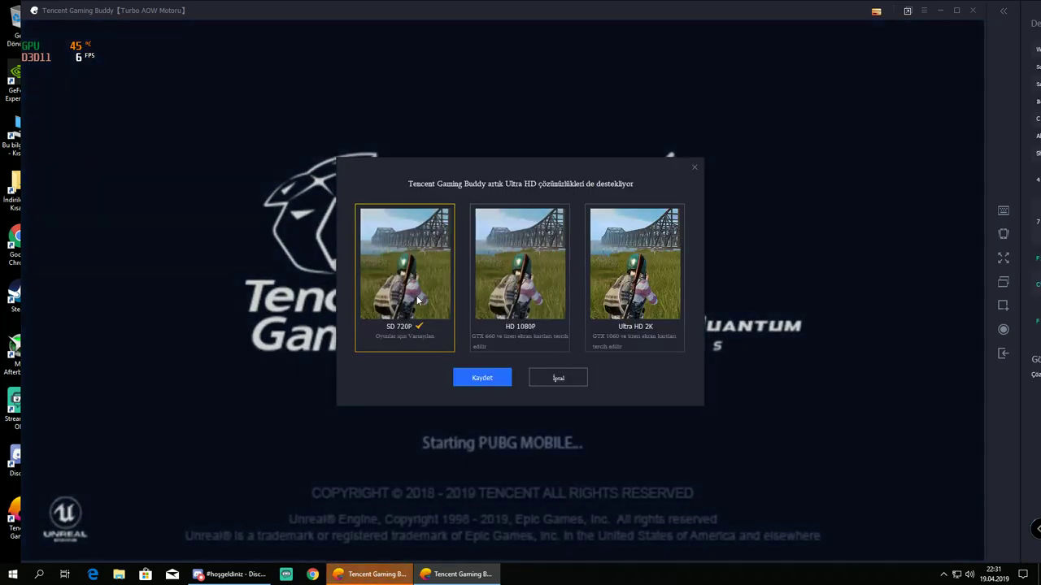
left_click(519, 308)
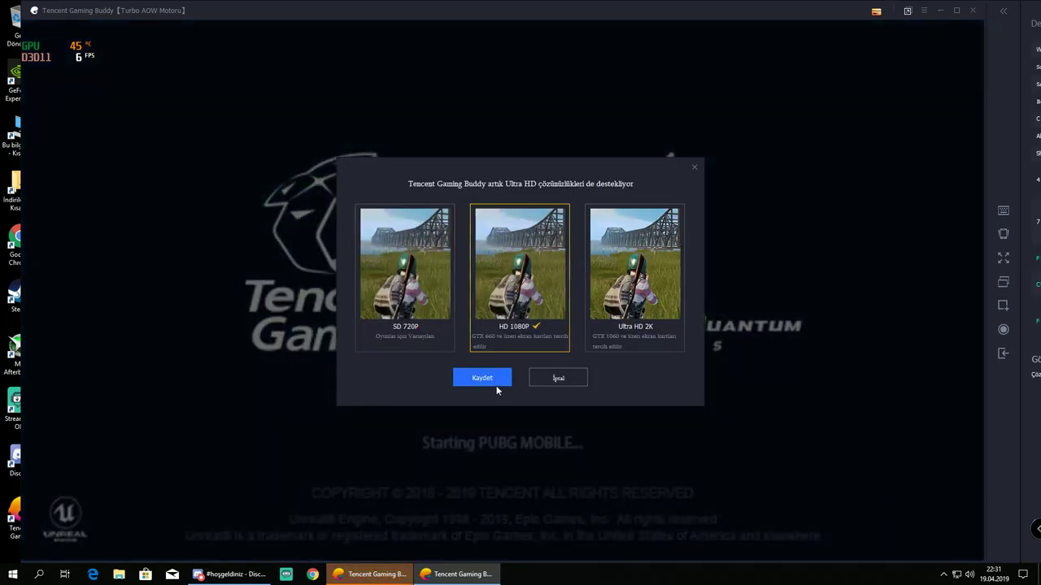
left_click(496, 385)
left_click(606, 317)
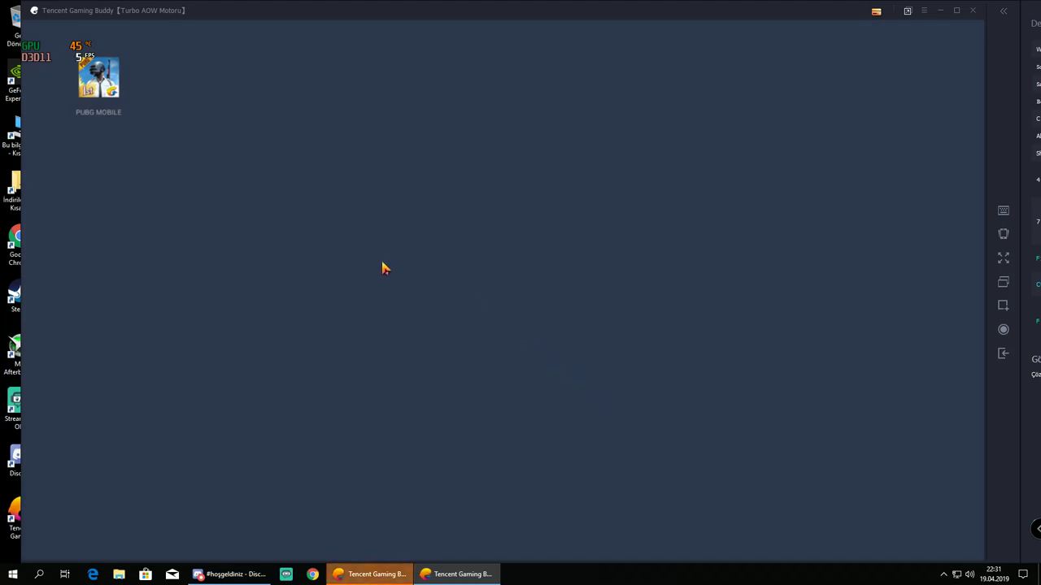
left_click(98, 81)
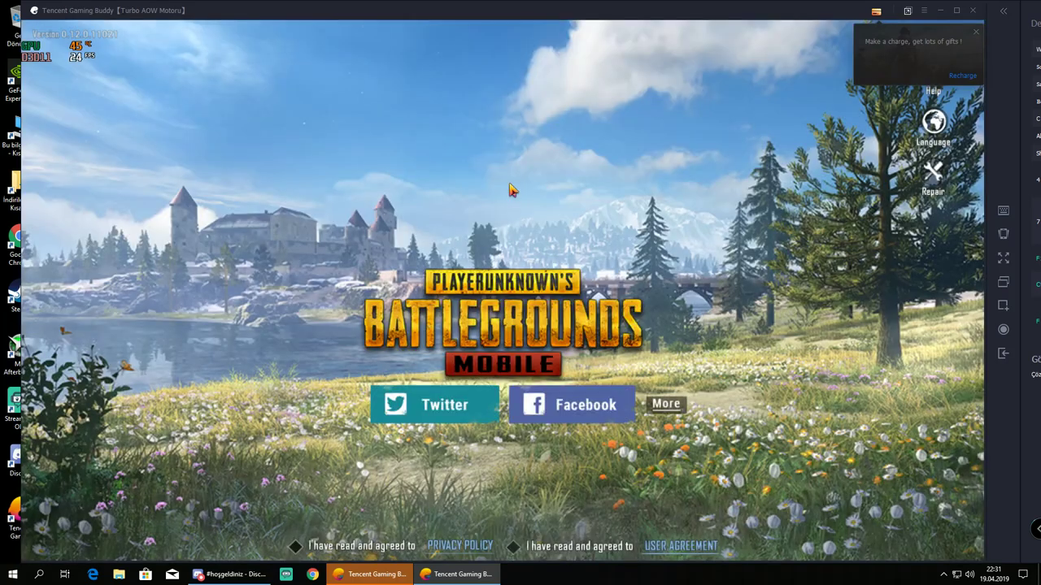
Choose Facebook login in PUBG MOBILE and agree to the privacy policy and the end user licence agreement
left_click(597, 407)
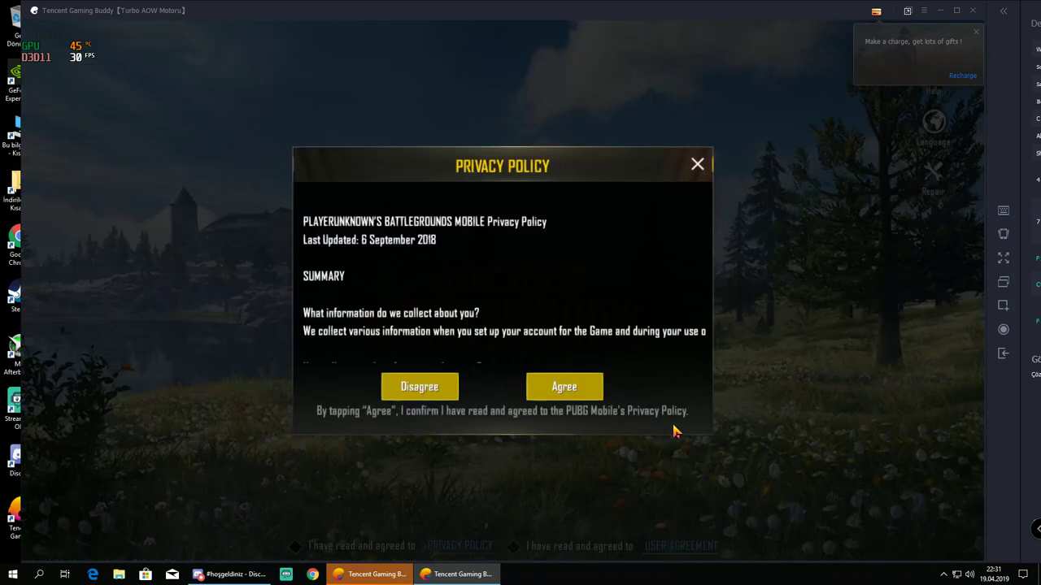
left_click(564, 387)
left_click(602, 390)
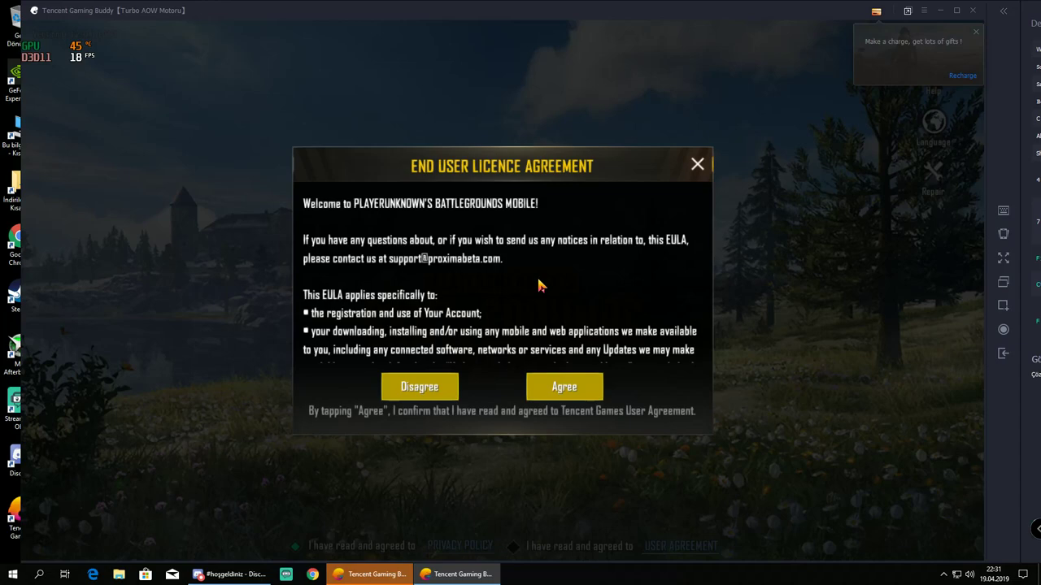
left_click(563, 387)
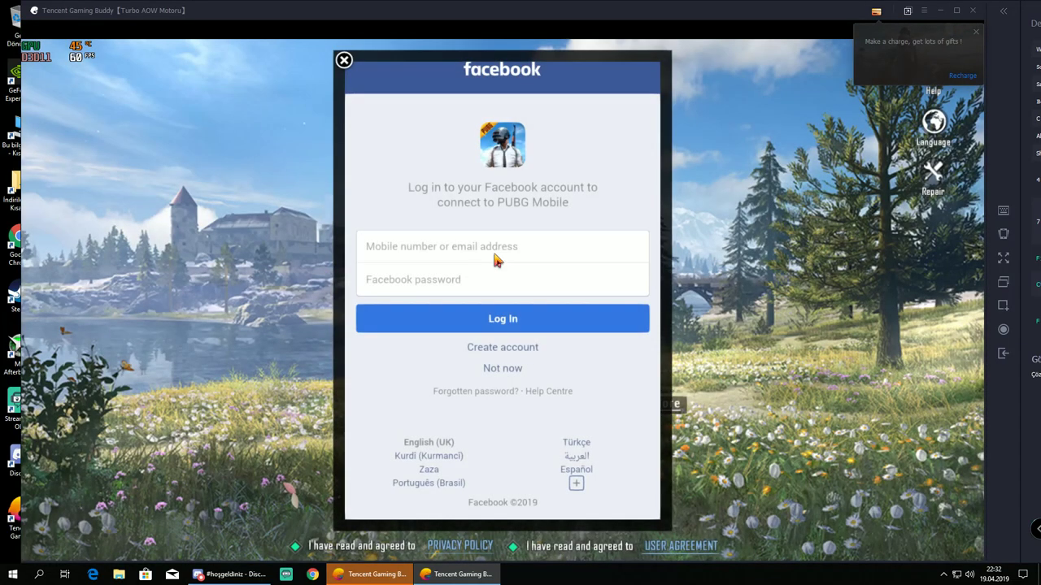
Fill in the account's e-mail in the Facebook login form and move the emulator window mostly off the visible desktop
left_click(465, 244)
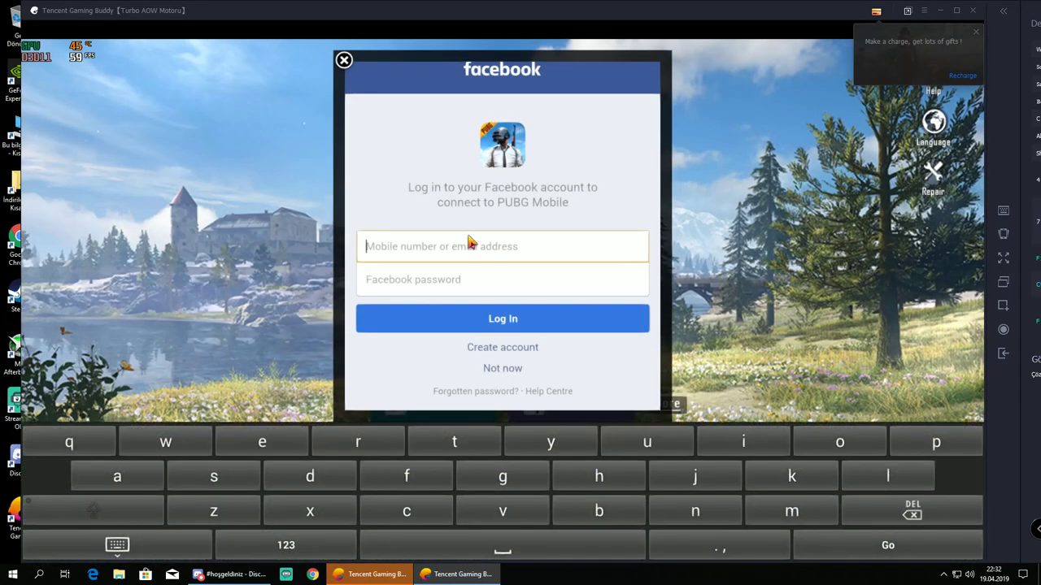
left_click_drag(506, 18, 942, 33)
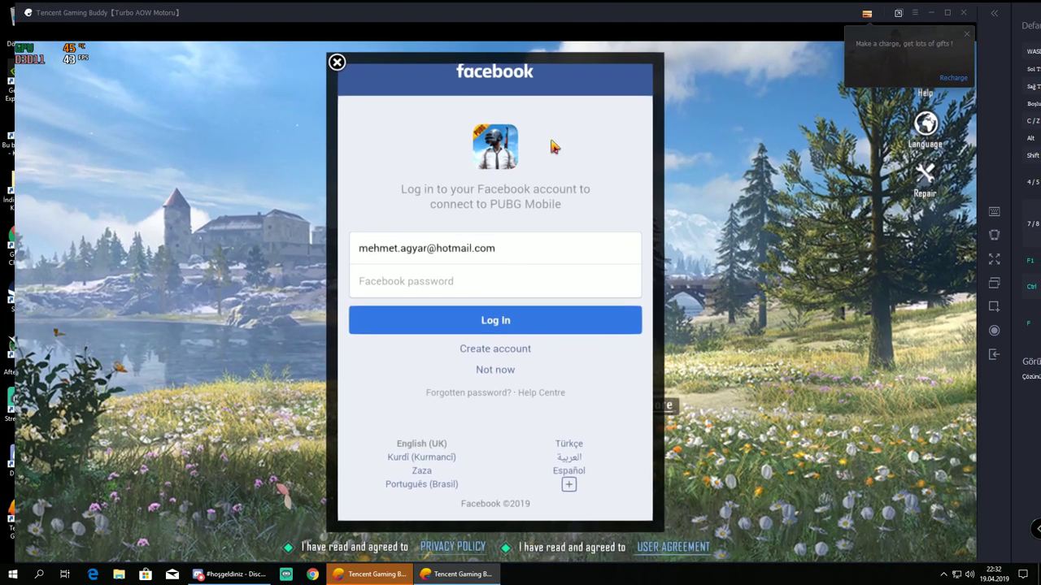
left_click_drag(578, 19, 1039, 54)
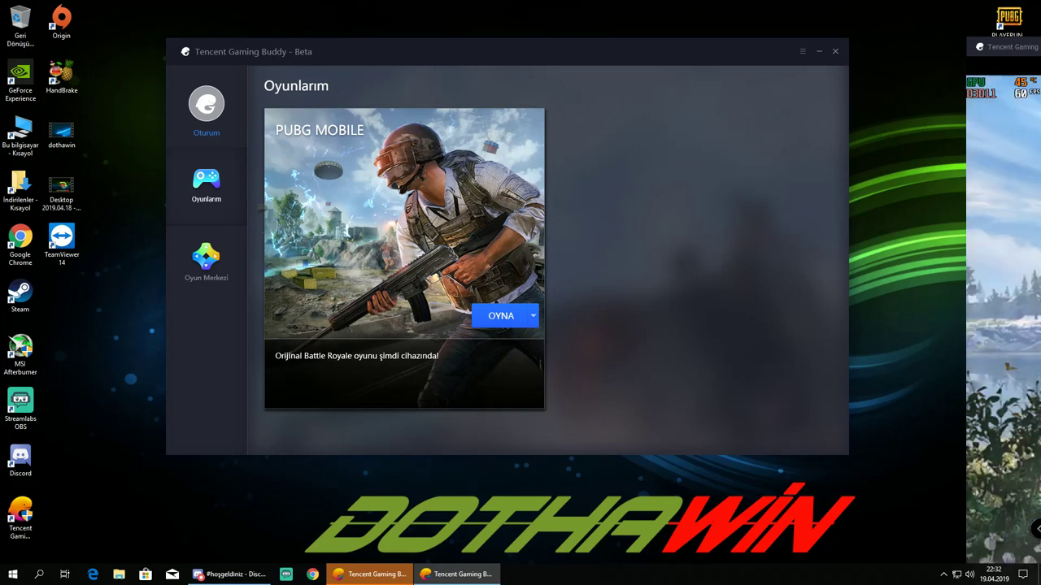
Bring the emulator window back on screen and clear PUBG MOBILE's start-up notices and promotions, keeping the High graphics preset
left_click_drag(1040, 52, 632, 15)
left_click(536, 487)
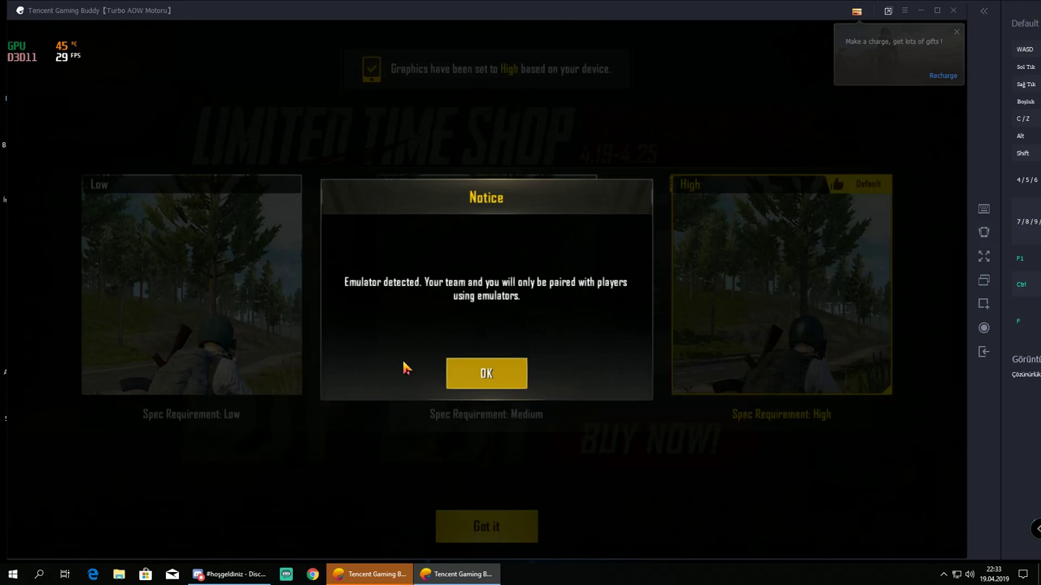
left_click(481, 383)
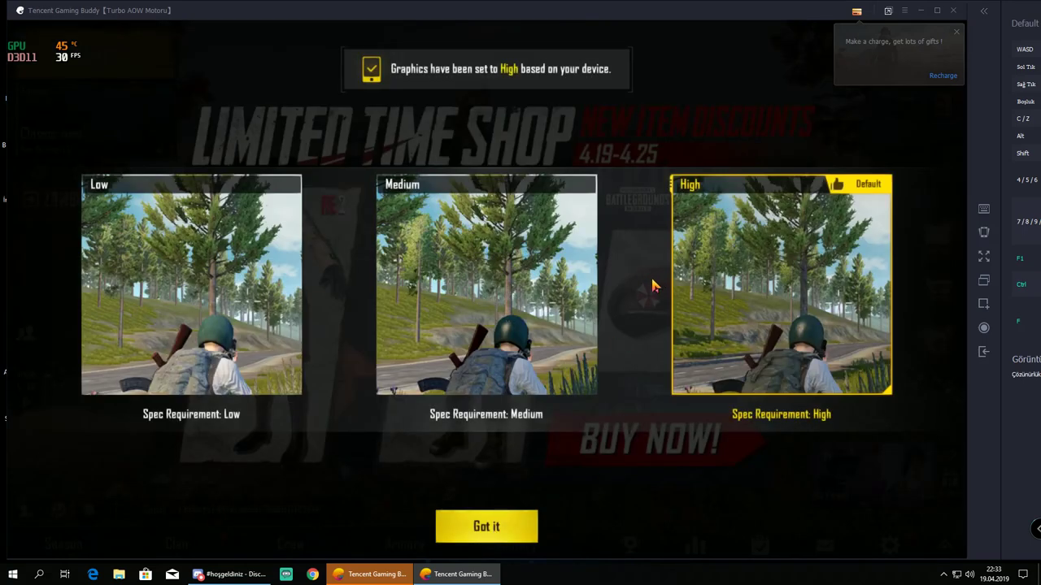
left_click(488, 536)
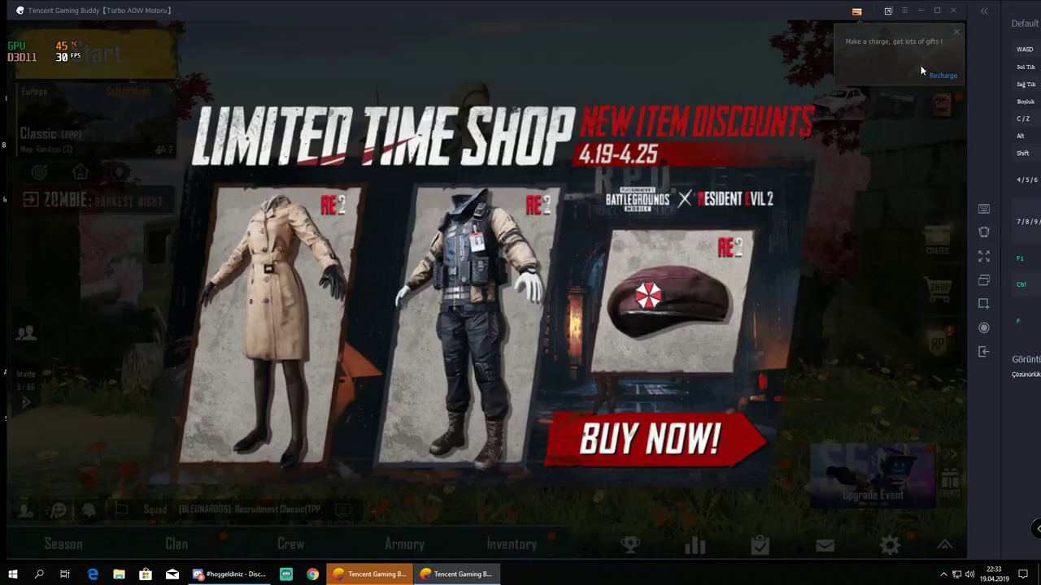
left_click(923, 62)
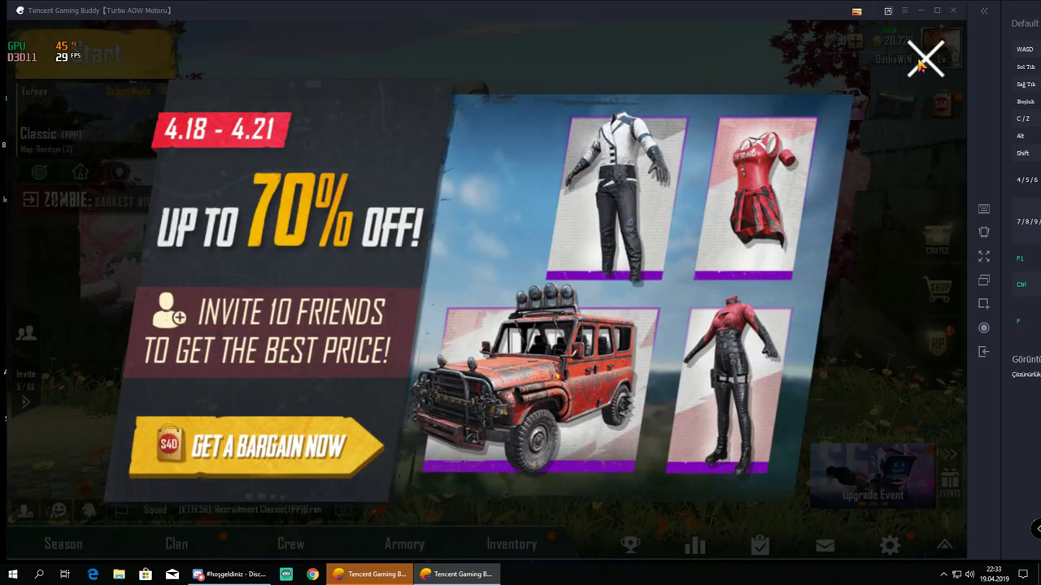
left_click(922, 62)
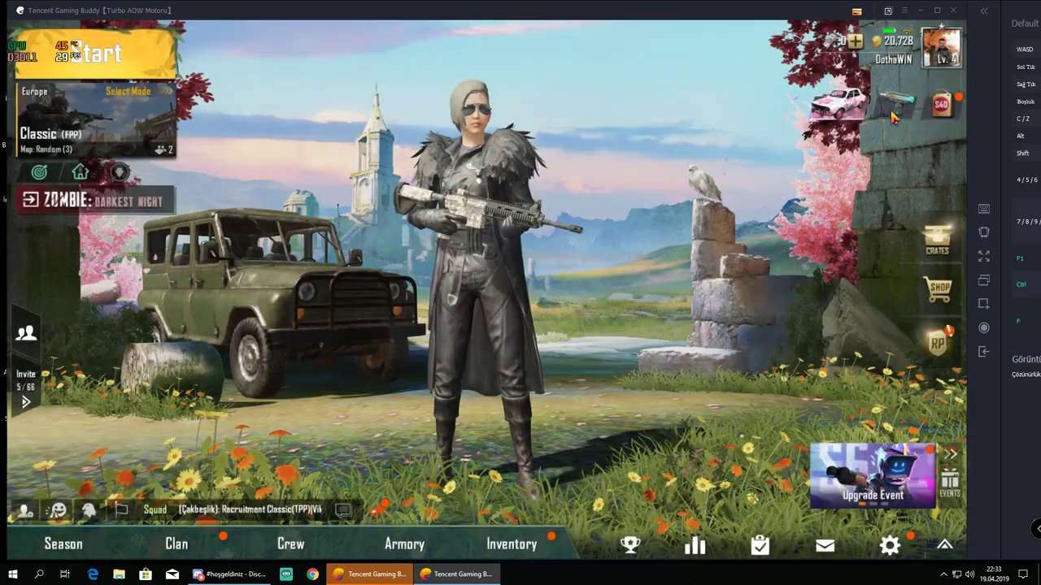
Log out of the game account through PUBG MOBILE's basic settings and confirm the logout
left_click(889, 547)
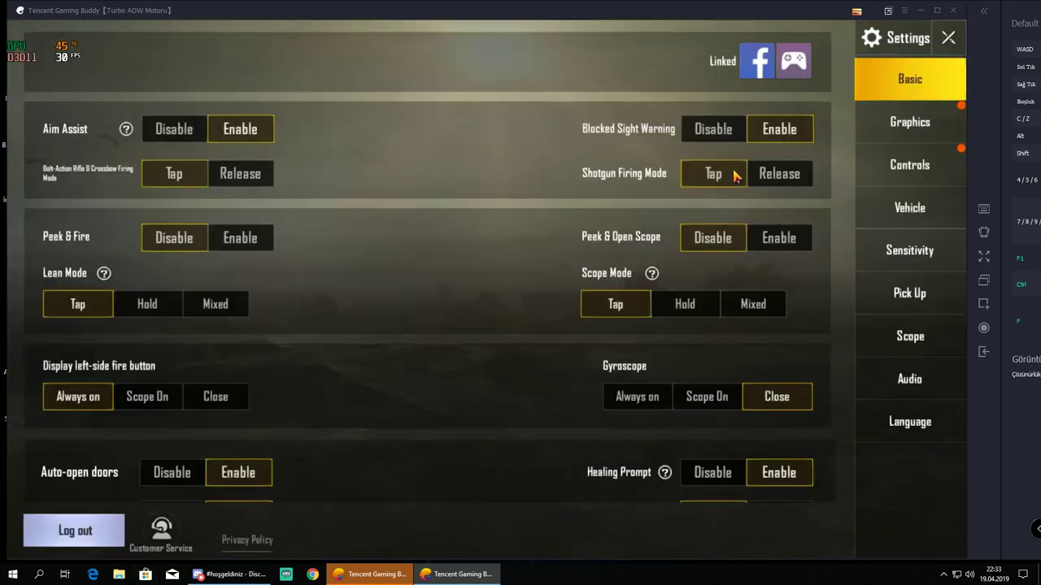
left_click(73, 537)
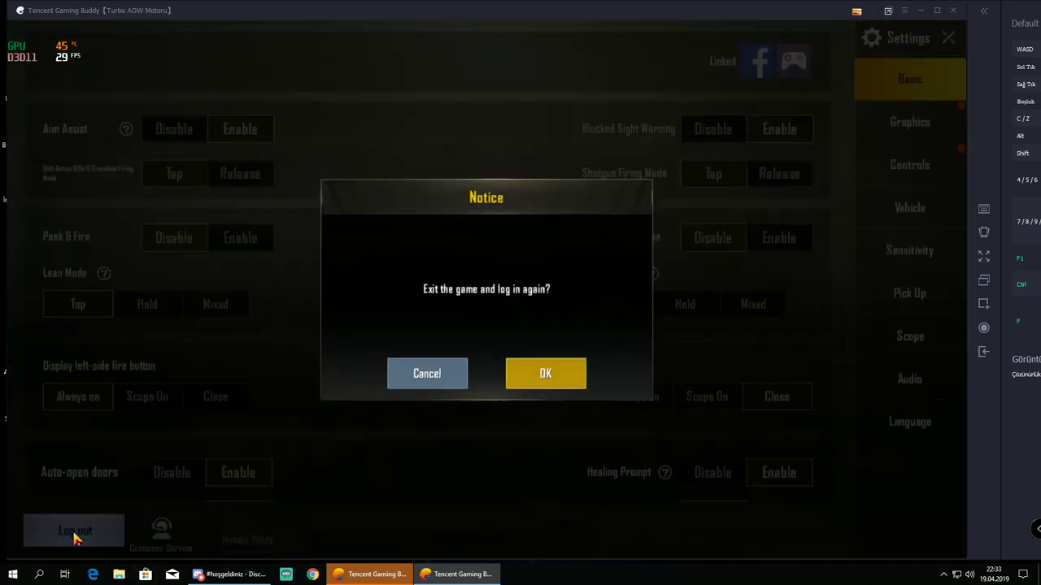
left_click(543, 374)
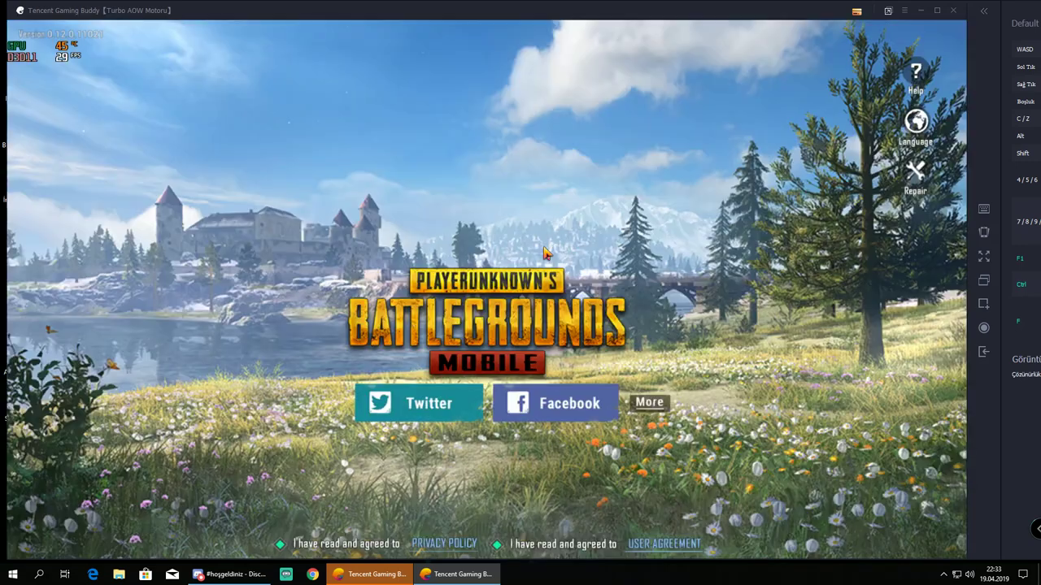
Exit PUBG MOBILE and close the emulator window, confirming both exits
key("Escape")
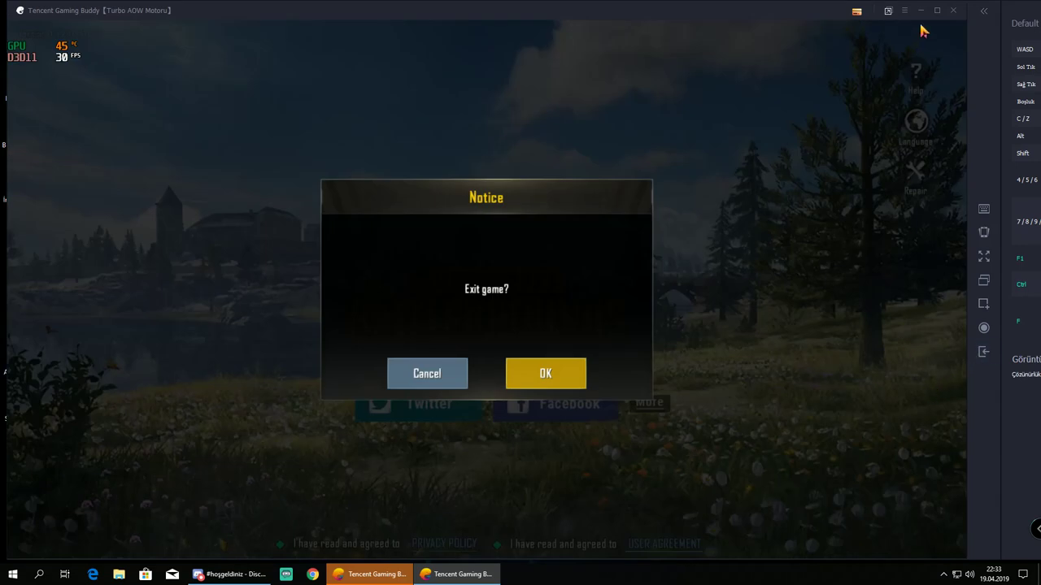
left_click(544, 367)
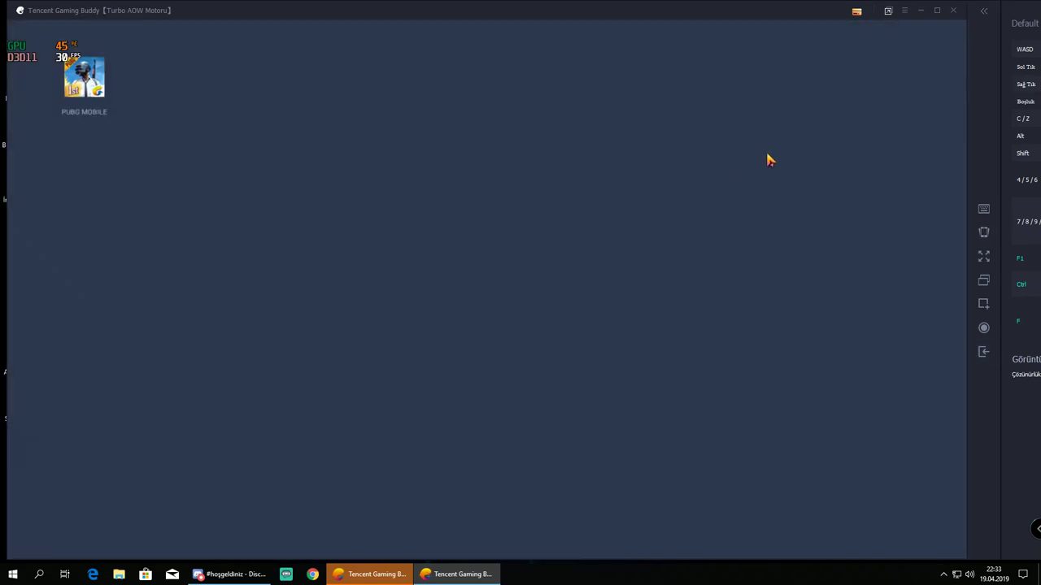
left_click(952, 13)
left_click(520, 300)
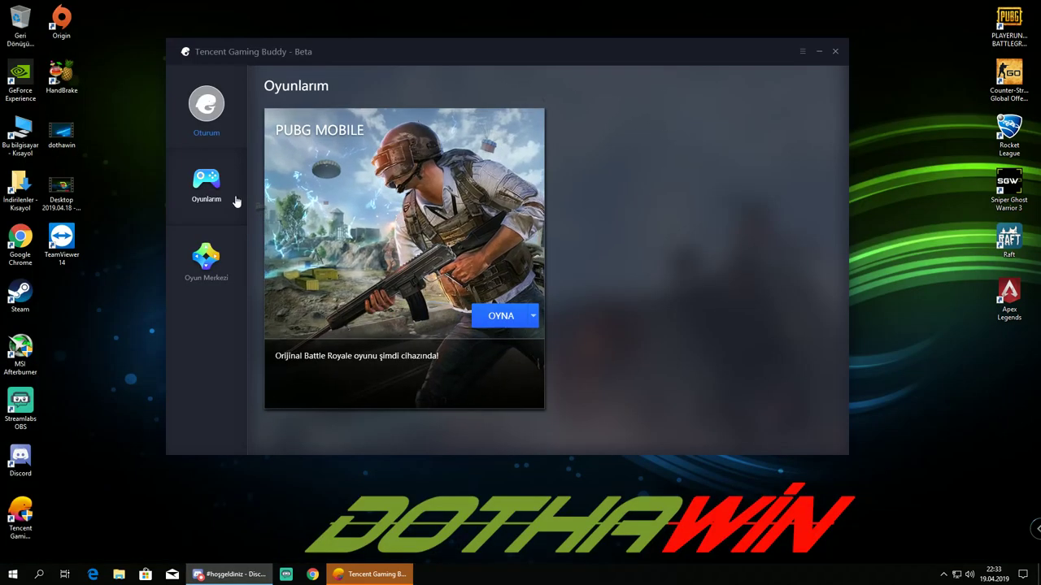
Check Tencent Gaming Buddy for updates and dismiss the update window
left_click(802, 52)
left_click(803, 70)
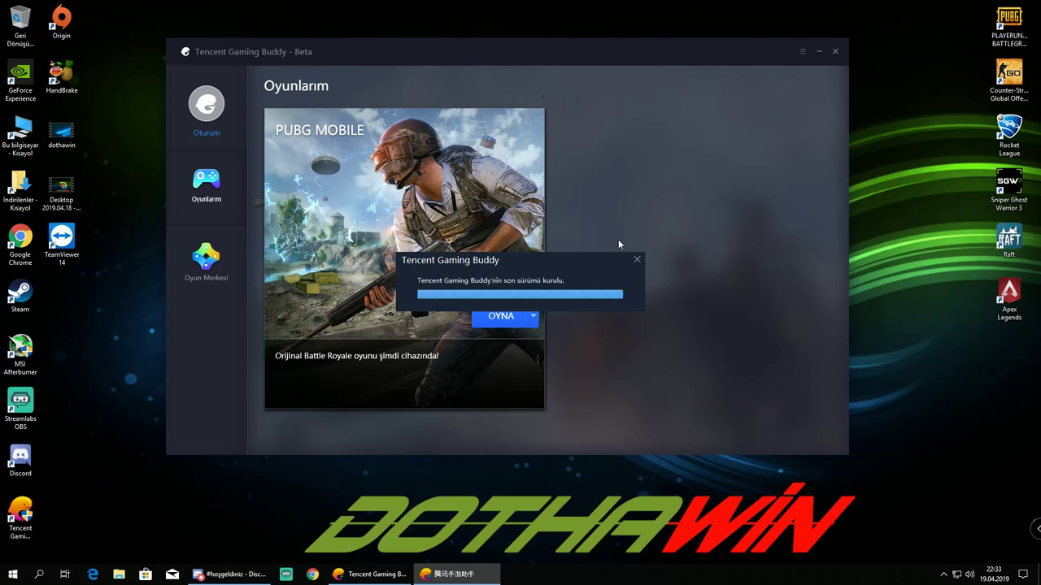
left_click(637, 260)
Log in to the Tencent Gaming Buddy launcher with a Google account
left_click(190, 120)
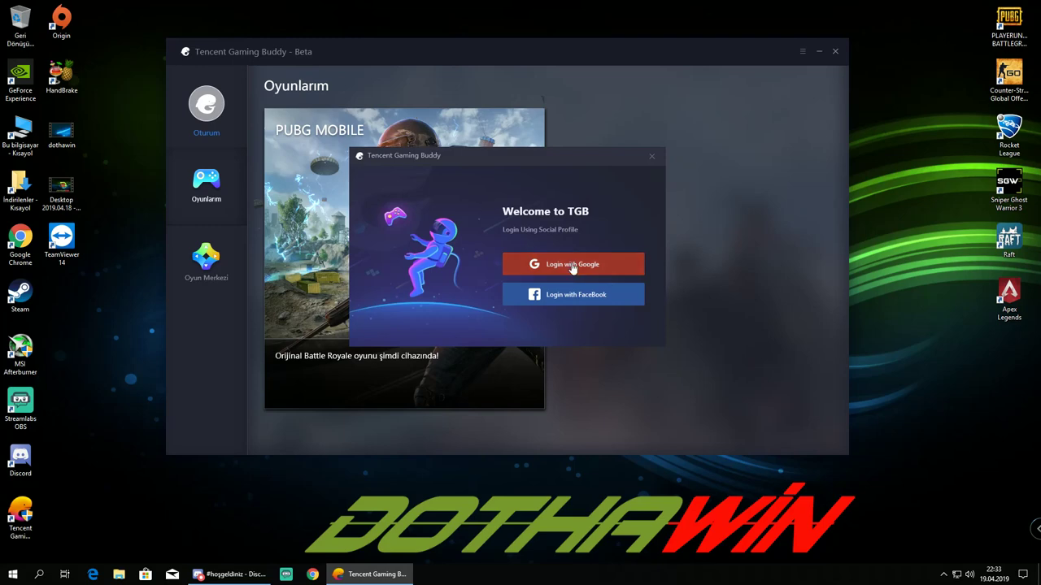
left_click(572, 267)
left_click_drag(511, 71, 655, 83)
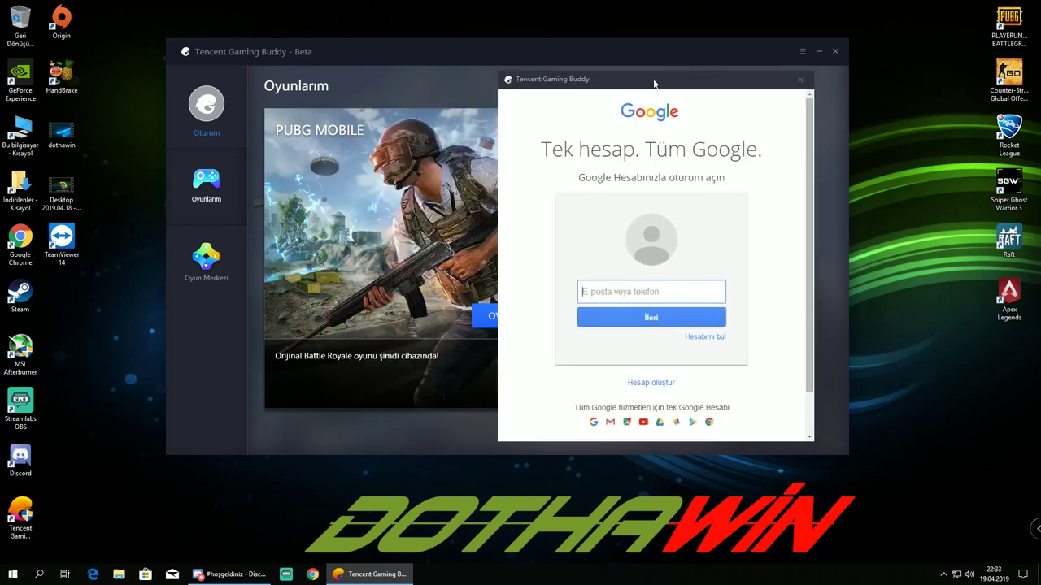
left_click(800, 79)
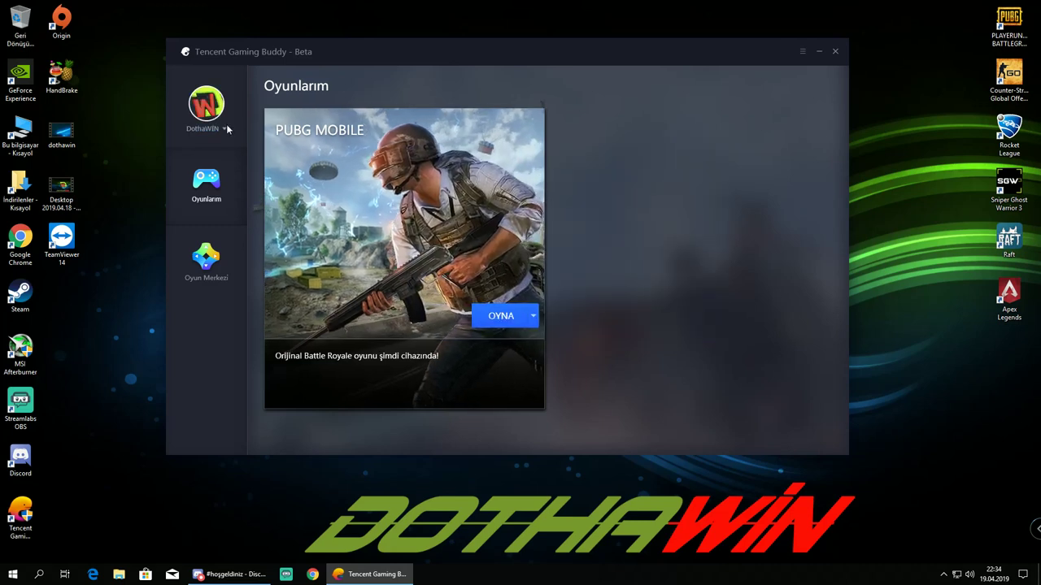
Check the launcher for updates again, then close Tencent Gaming Buddy completely, including its background process
left_click(802, 51)
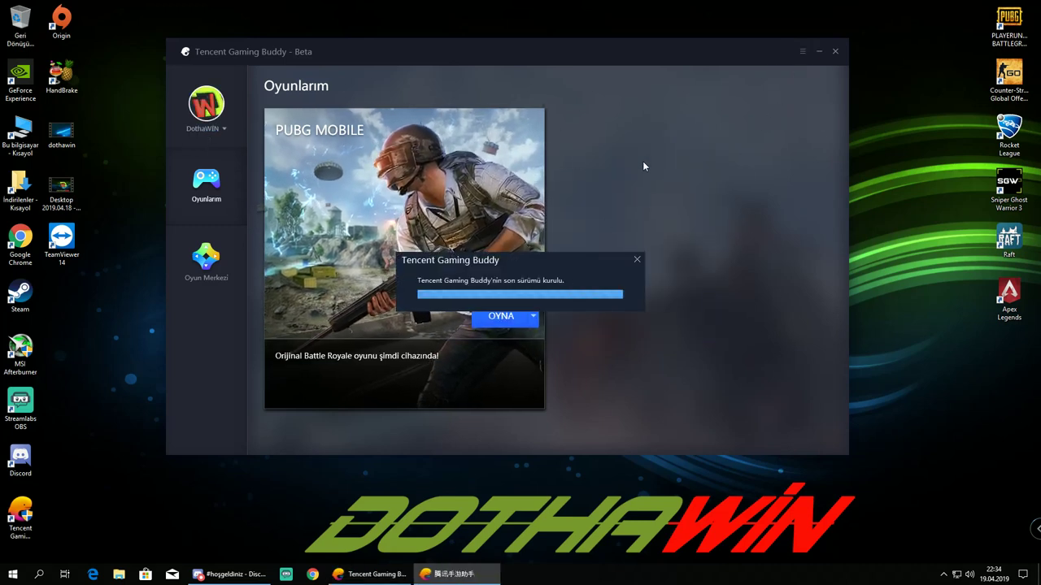
left_click(636, 260)
left_click(836, 52)
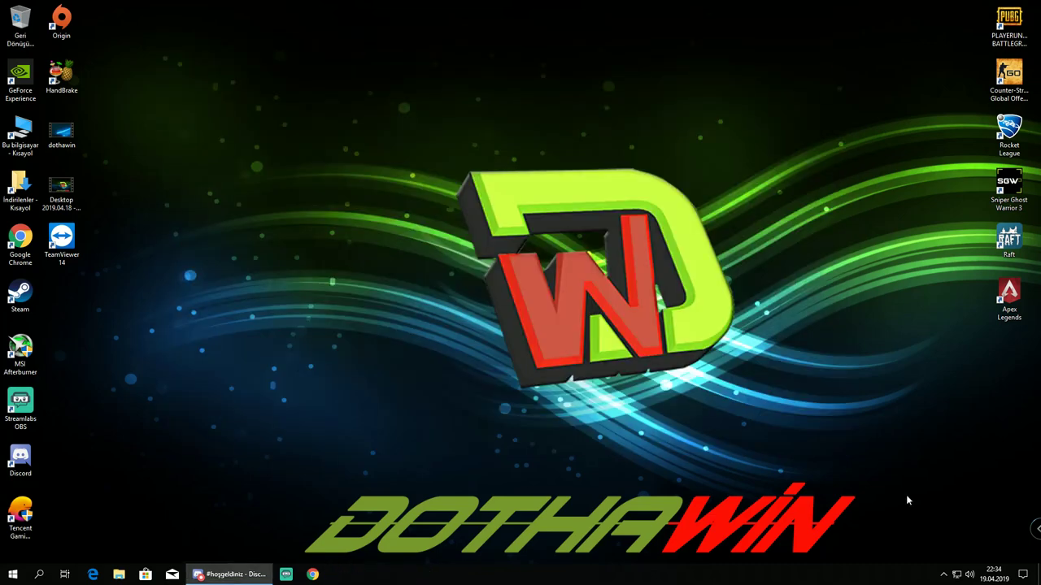
left_click(943, 574)
right_click(956, 553)
left_click(972, 543)
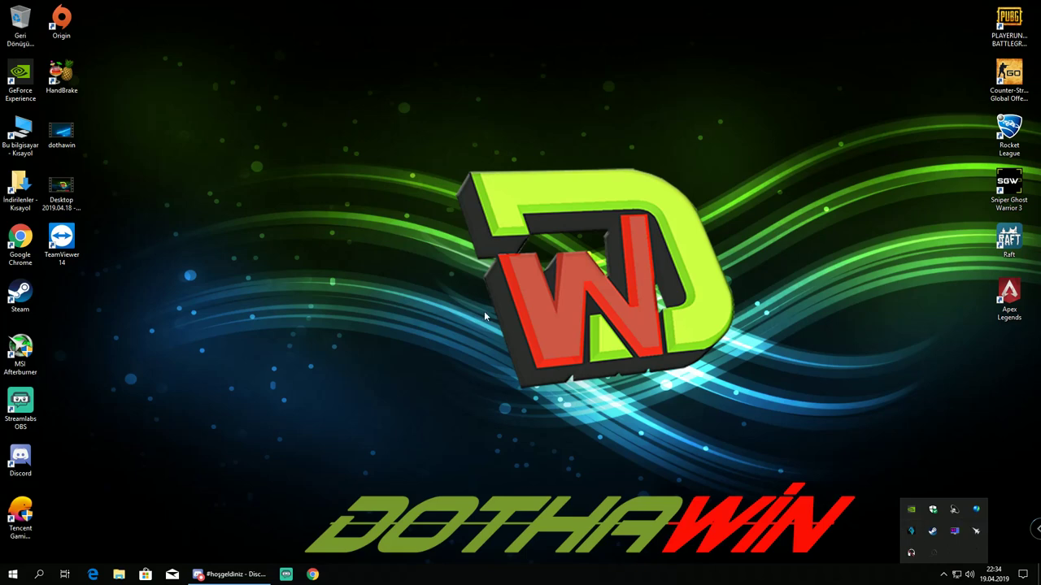
right_click(464, 279)
left_click(504, 311)
right_click(481, 262)
left_click(502, 293)
right_click(475, 215)
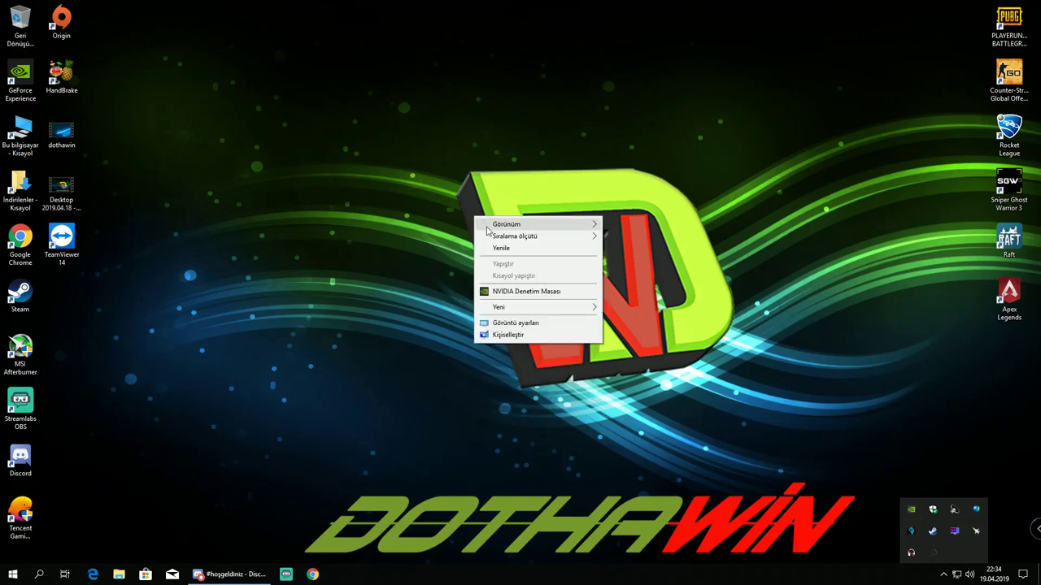
left_click(500, 245)
Relaunch Tencent Gaming Buddy, install Google Installer from the game library, and accept the restart for 240 DPI
double_click(37, 498)
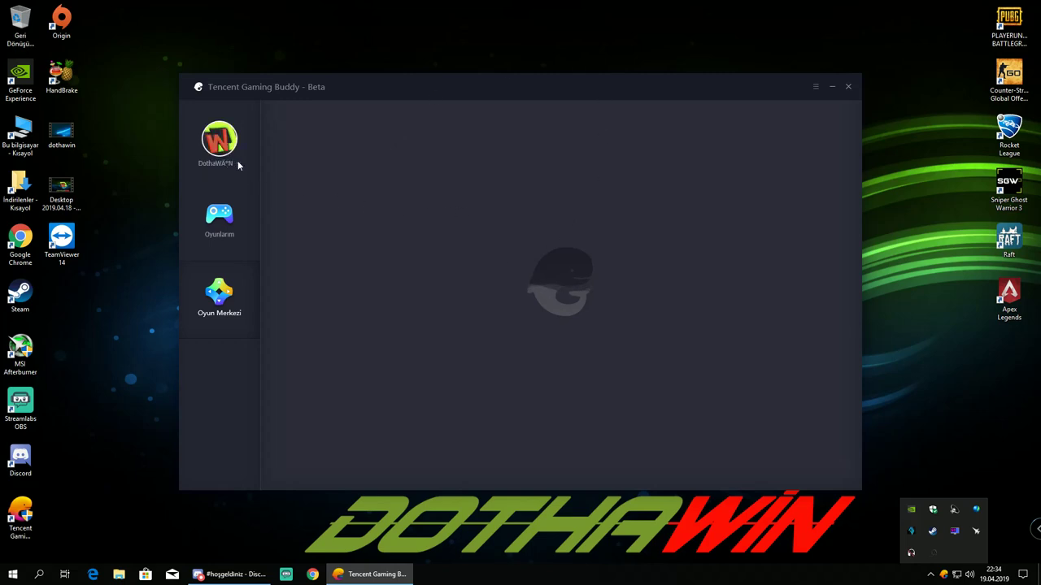
left_click(228, 223)
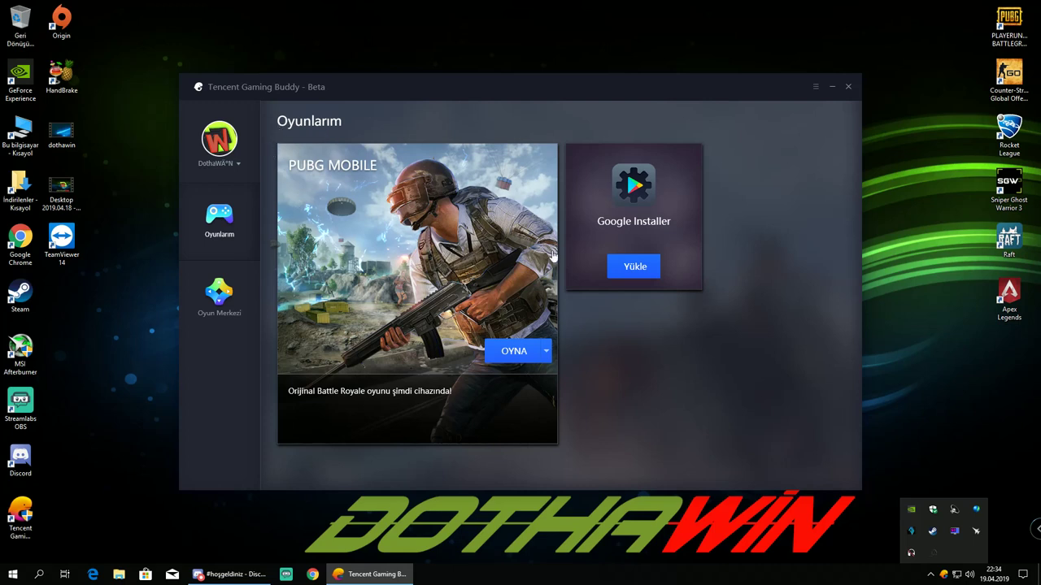
left_click(633, 269)
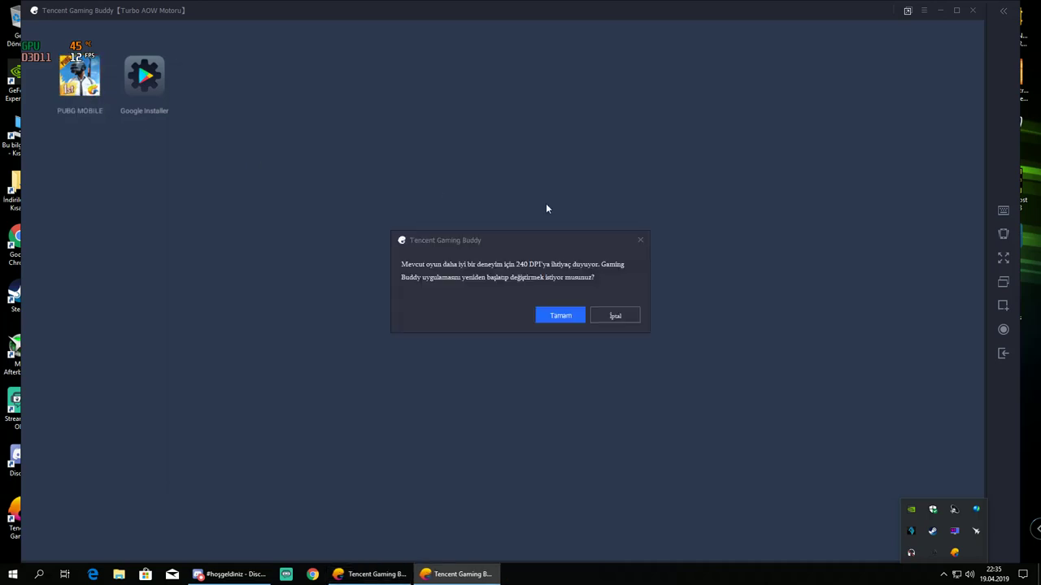
left_click(561, 316)
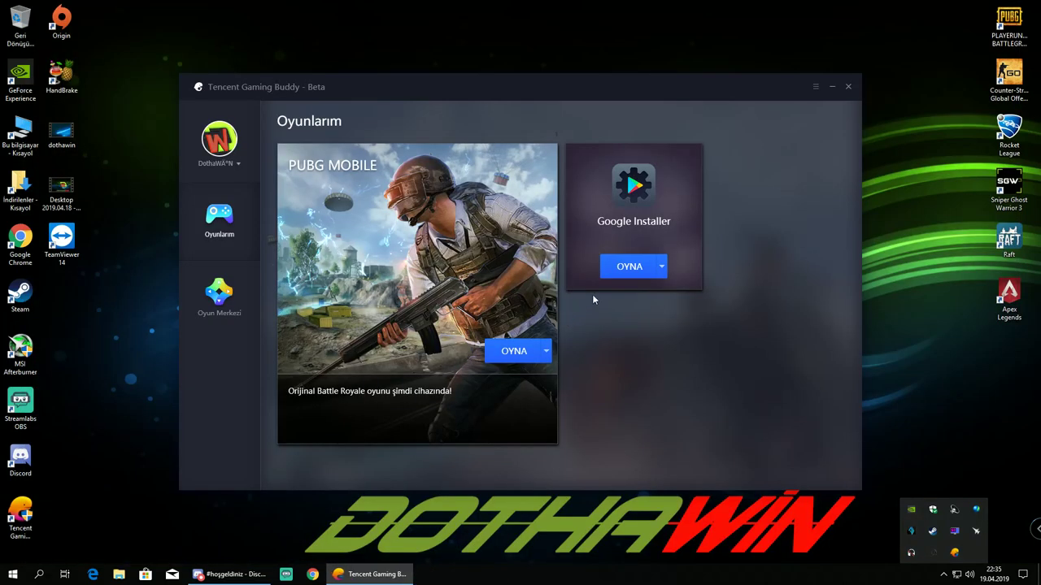
Start Google Installer and PUBG MOBILE from the game library and minimize the launcher window
left_click(621, 275)
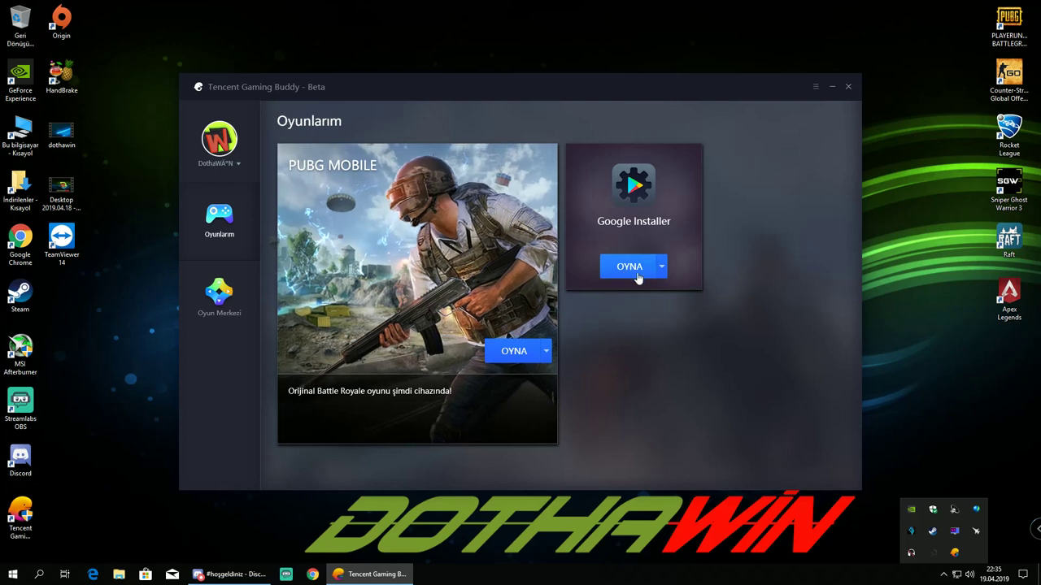
left_click(514, 351)
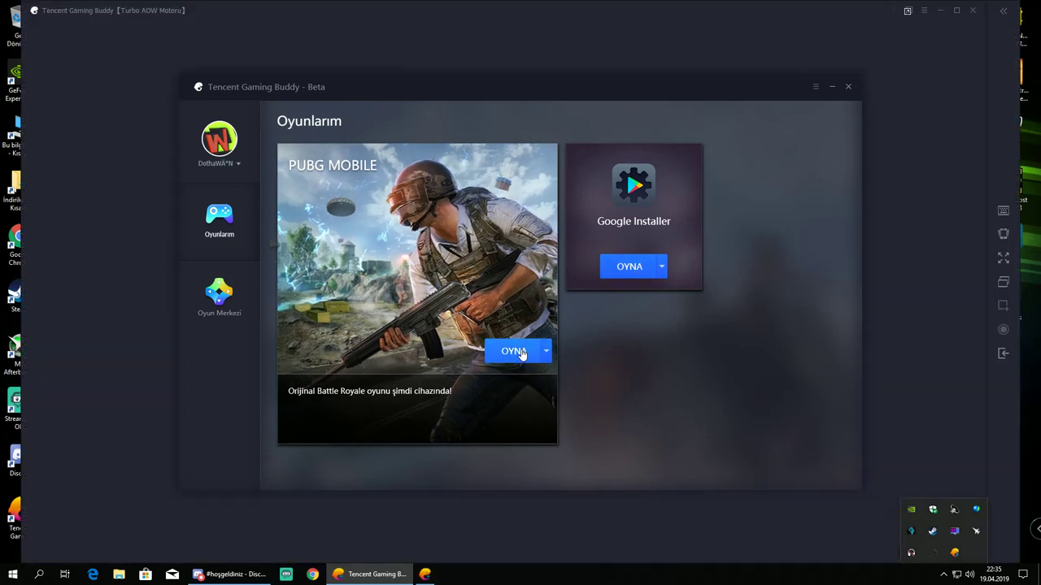
left_click(832, 86)
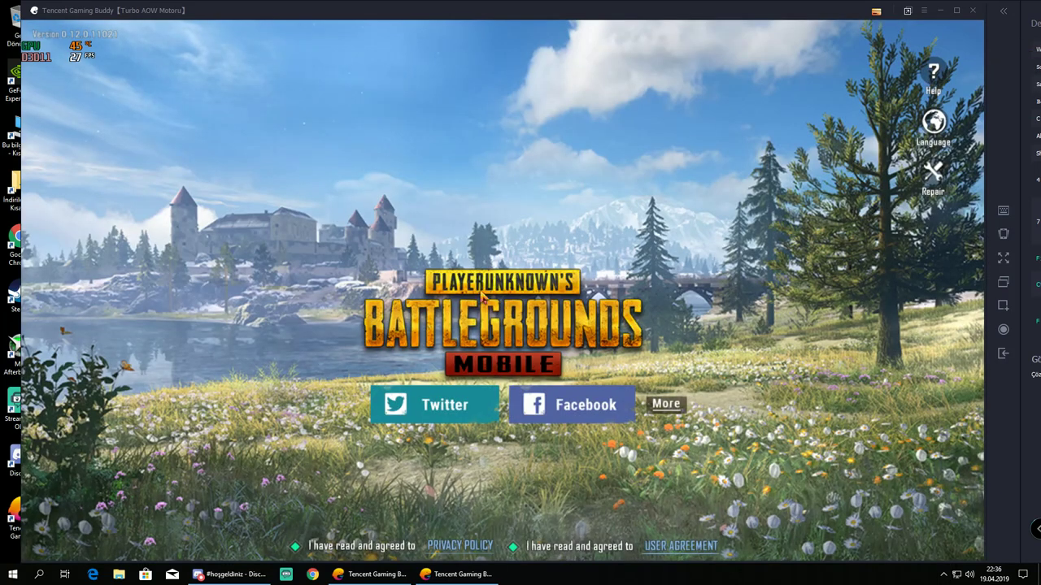
Try to log in to PUBG MOBILE with Google from the additional login options and dismiss the notice
left_click(653, 383)
left_click(467, 294)
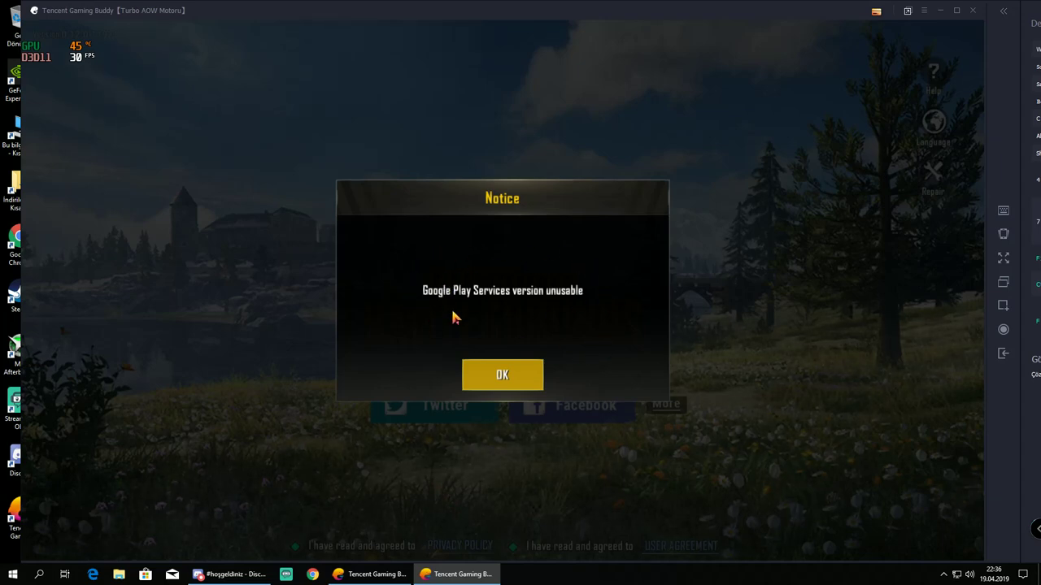
left_click(483, 373)
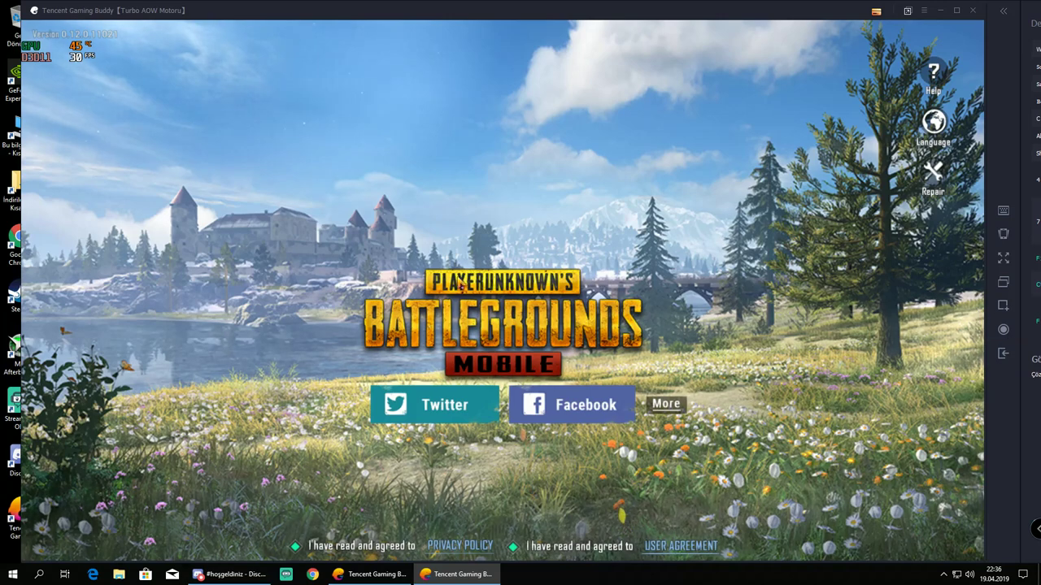
Exit PUBG MOBILE to the emulator's home screen and open the Browser app
left_click(1003, 352)
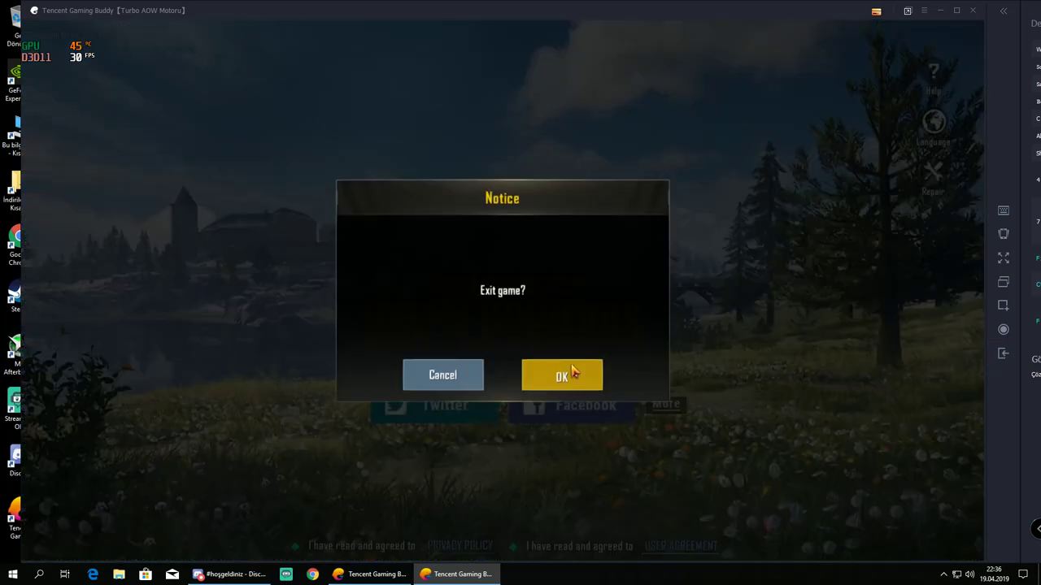
left_click(569, 374)
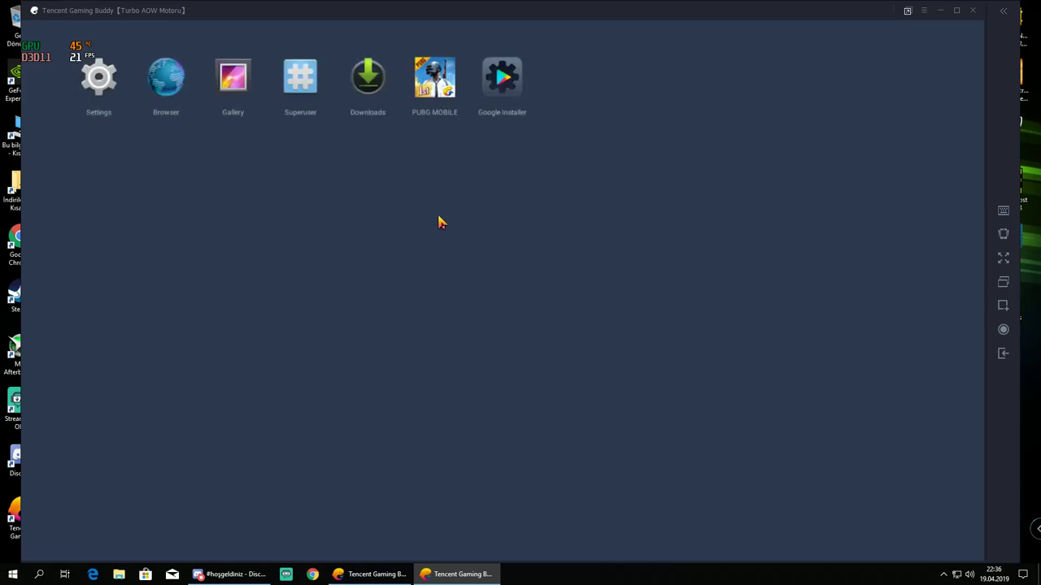
left_click(175, 91)
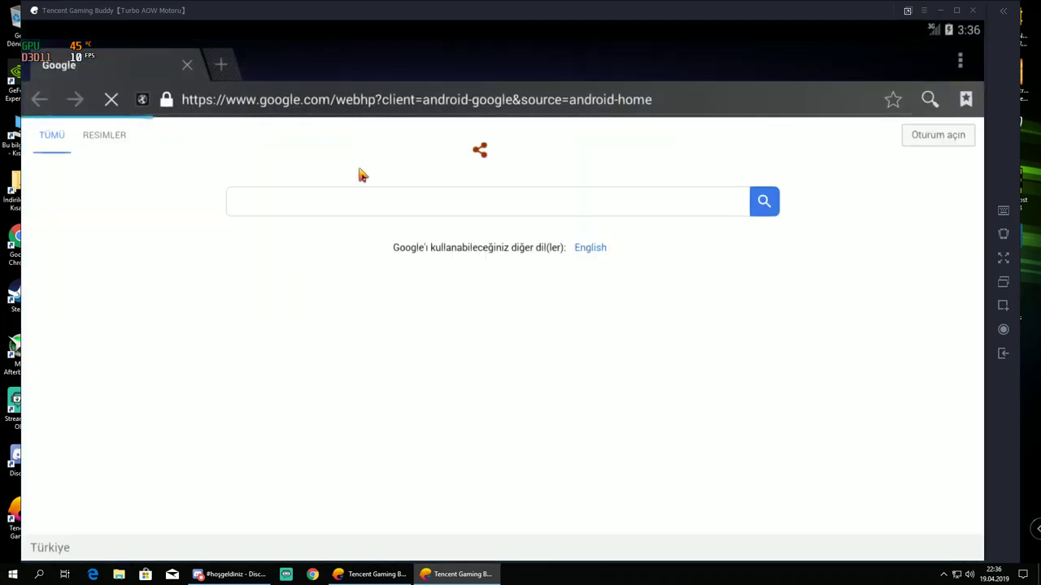
Search Google for apkmirror and open the APKMirror website from the results
left_click(279, 370)
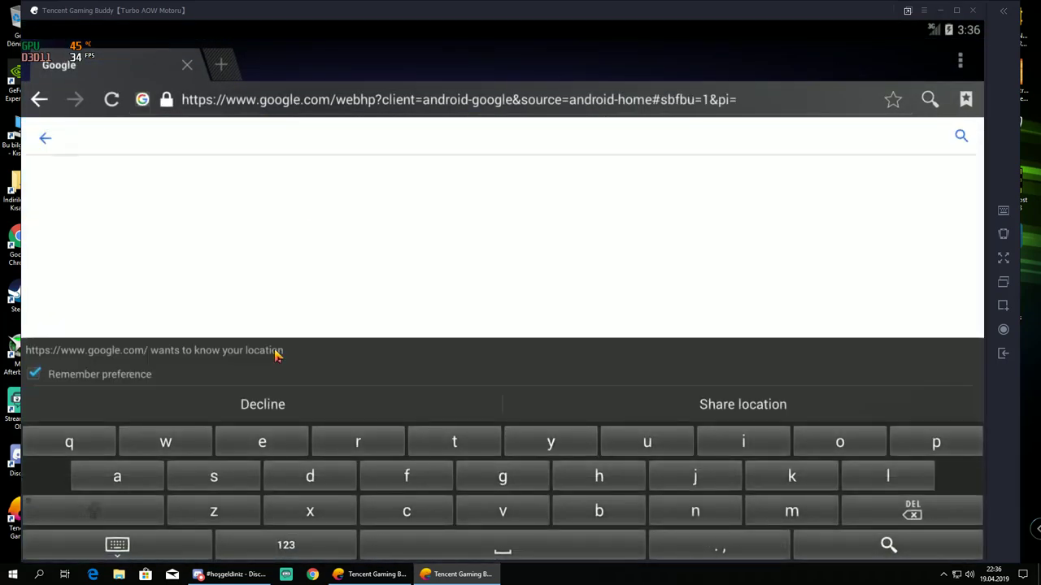
type("apkk")
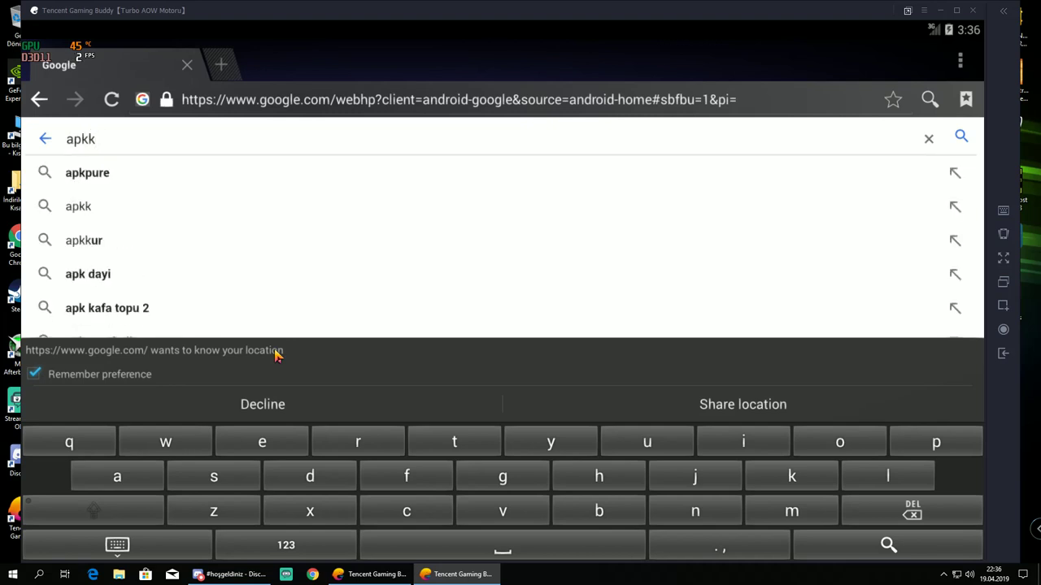
key("BackSpace")
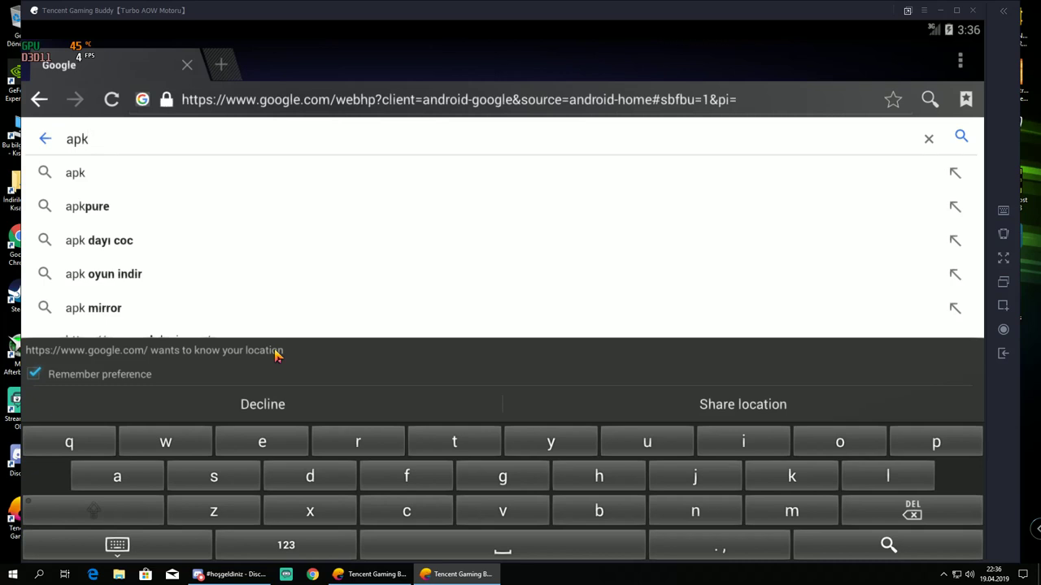
type("m'")
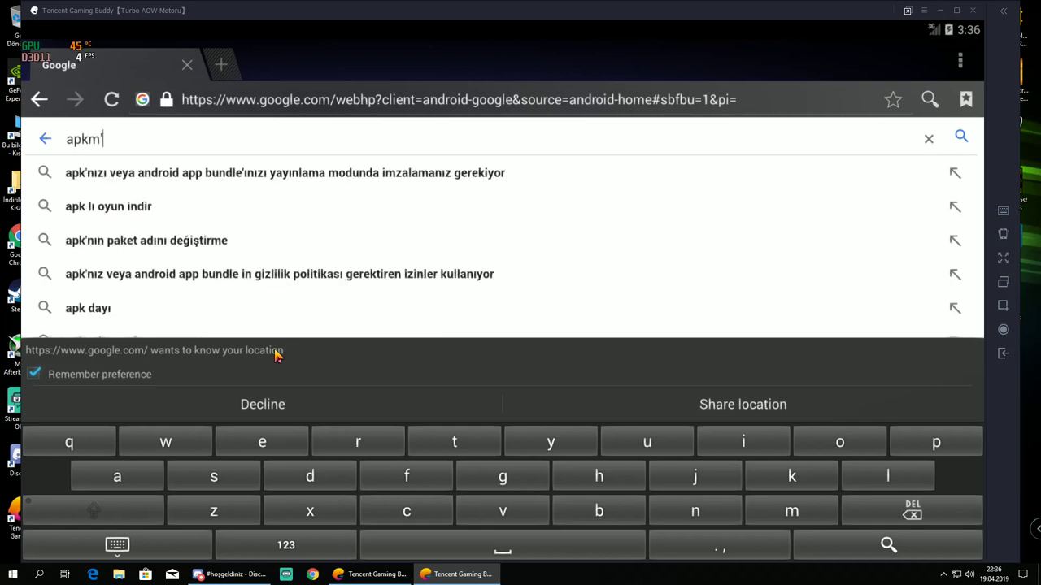
key("BackSpace")
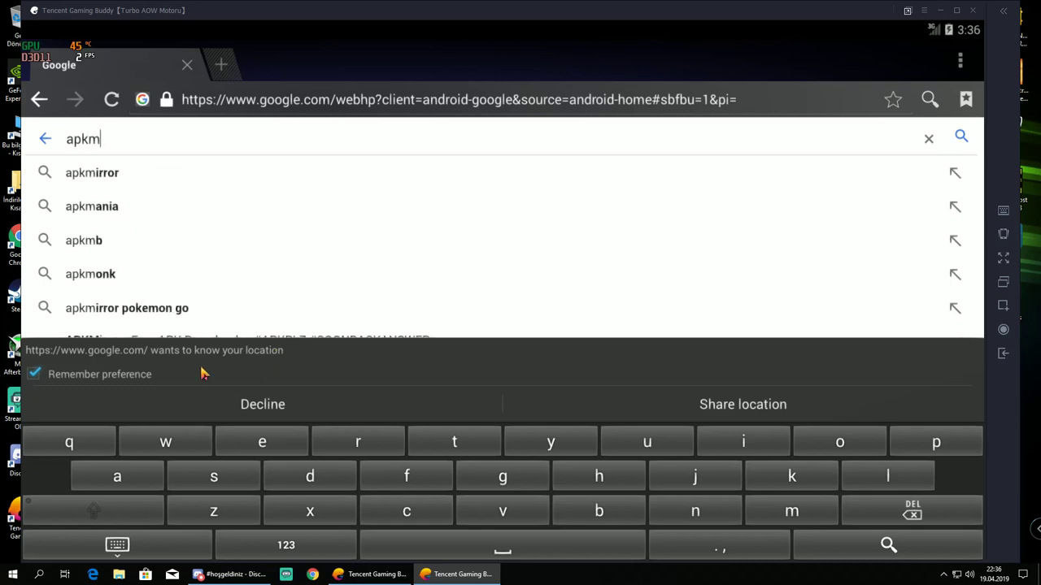
left_click(102, 173)
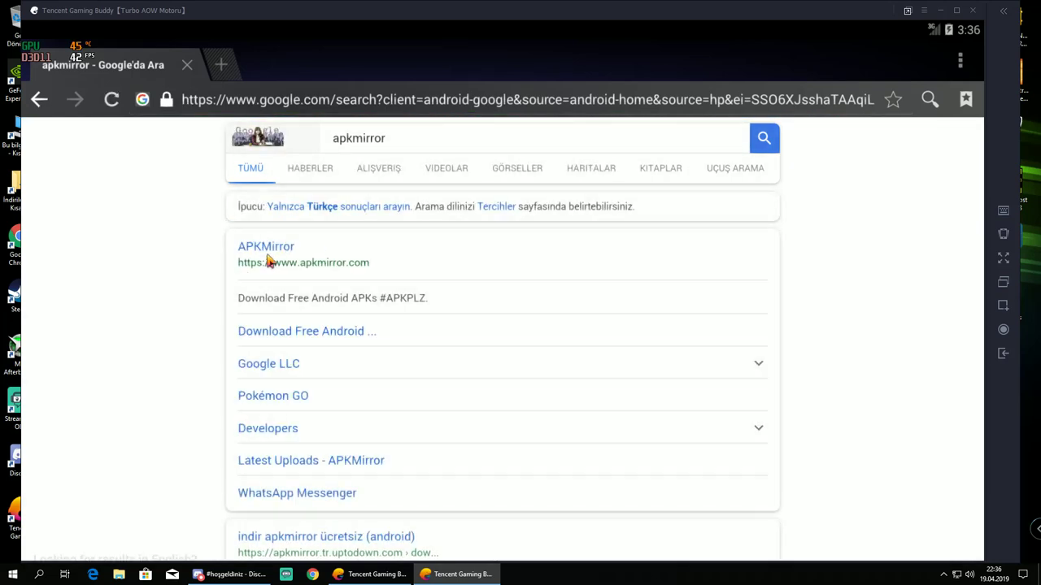
left_click(241, 265)
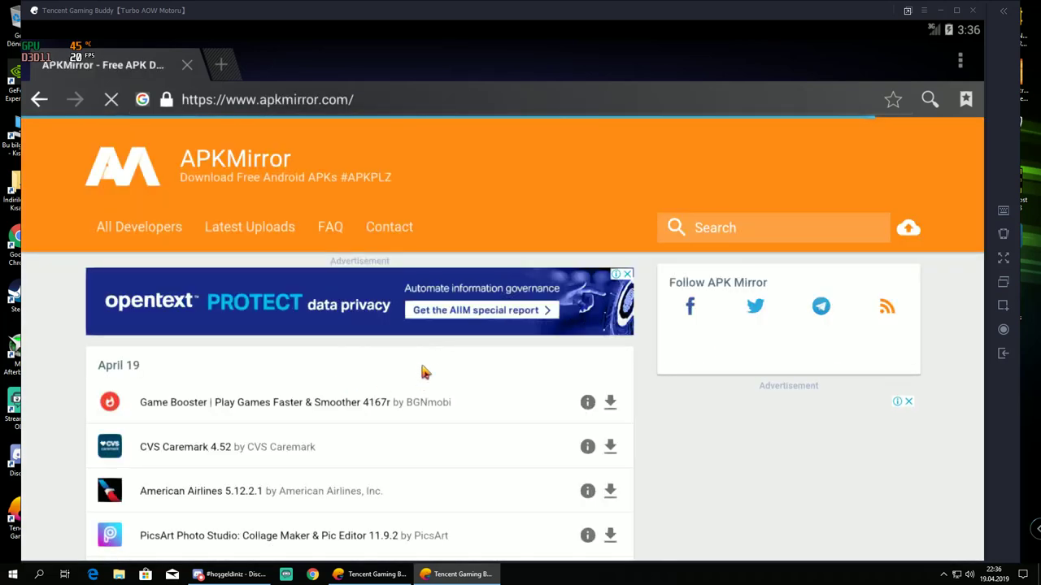
Open the Google Play services 16.0.89 page from APKMirror's list of apps popular in the last 30 days
scroll(434, 366, "down", 5)
scroll(439, 410, "down", 5)
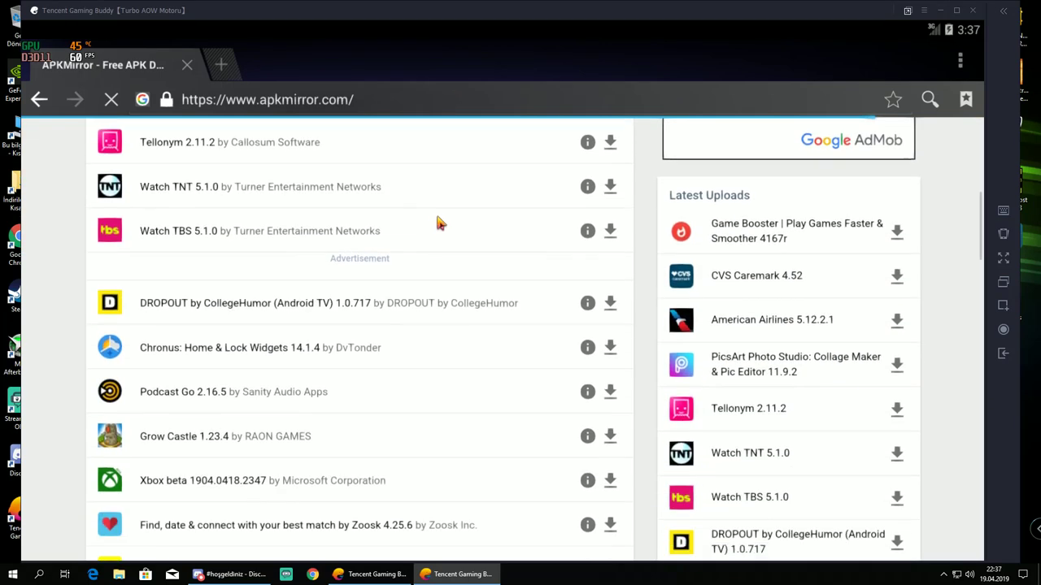
scroll(439, 268, "down", 4)
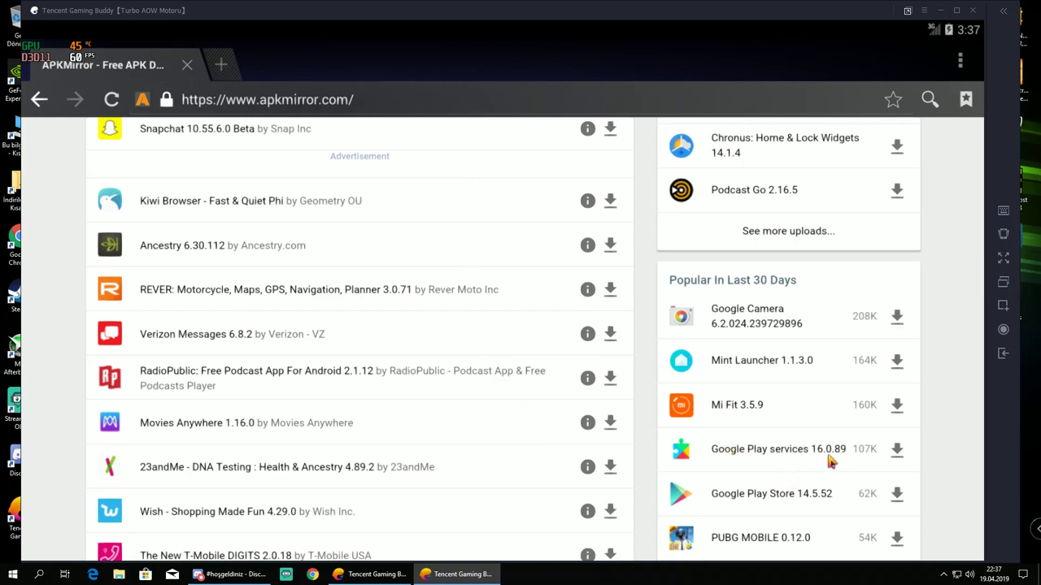
left_click(803, 457)
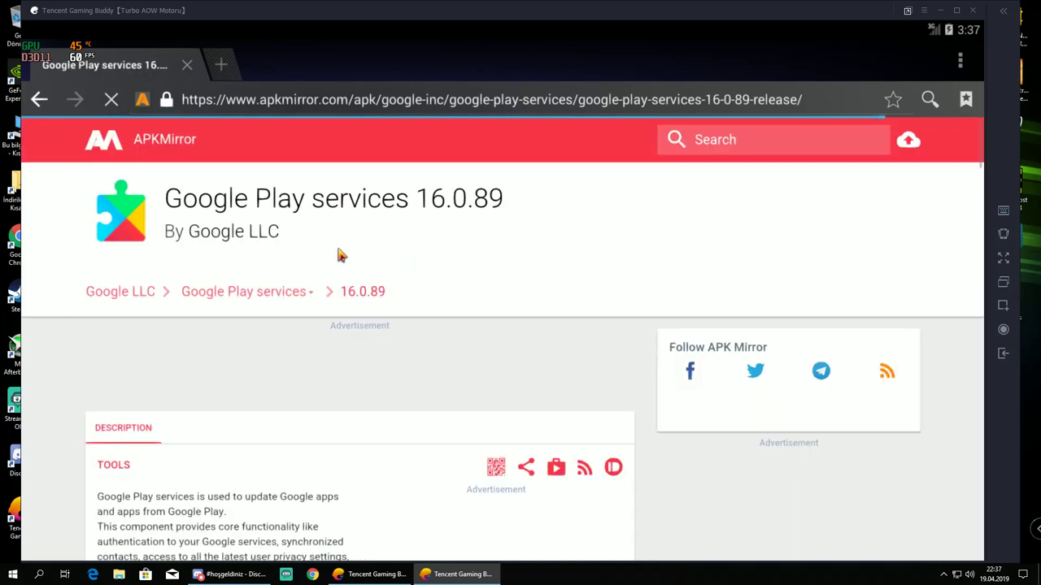
Open the general Google Play services page and choose release 16.0.89 from the list of all versions
left_click(310, 298)
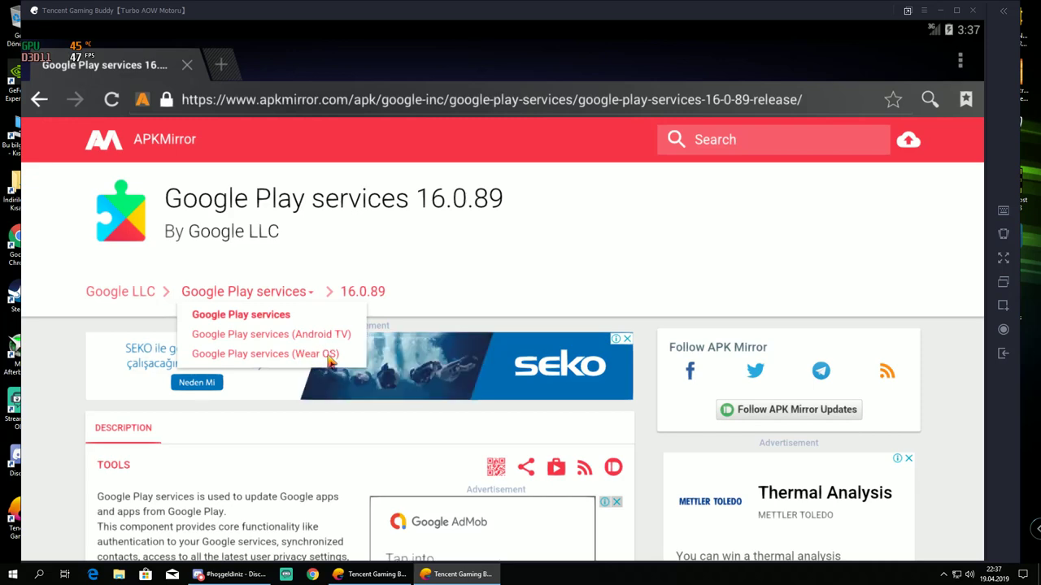
left_click_drag(275, 319, 275, 321)
left_click(257, 440)
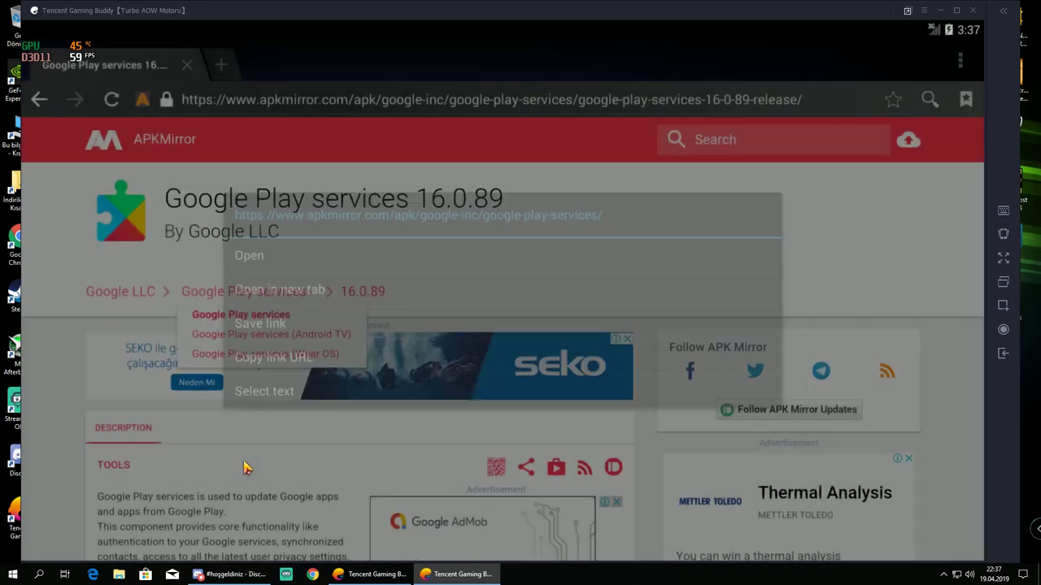
left_click(266, 317)
left_click_drag(257, 479, 284, 258)
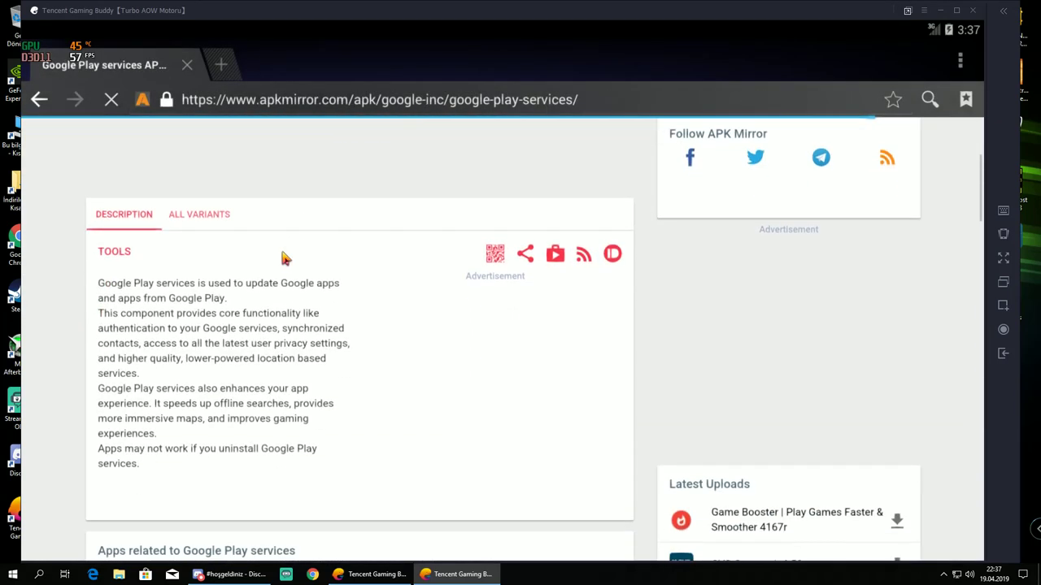
left_click_drag(257, 477, 262, 279)
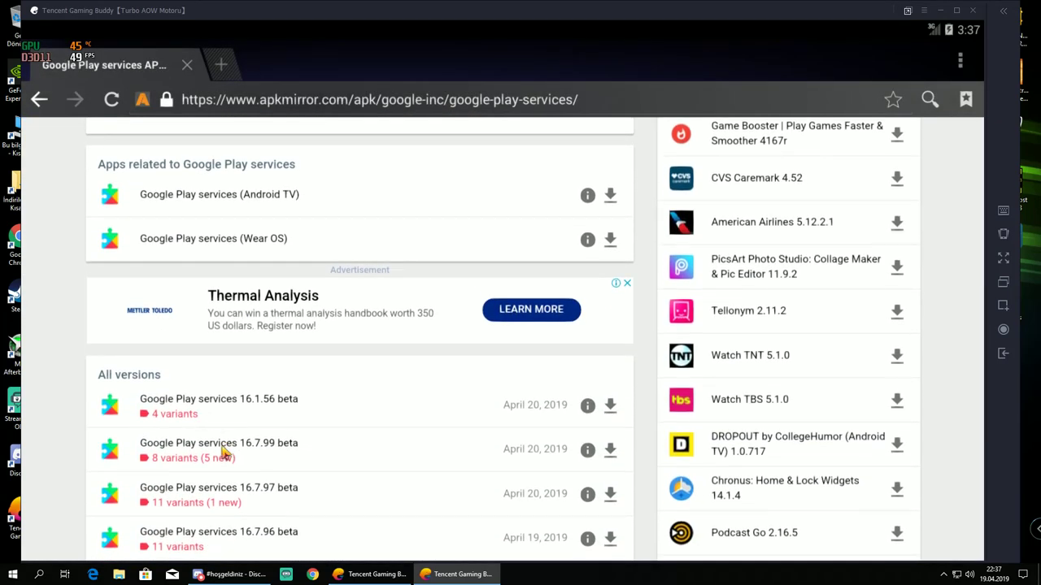
left_click_drag(225, 455, 260, 252)
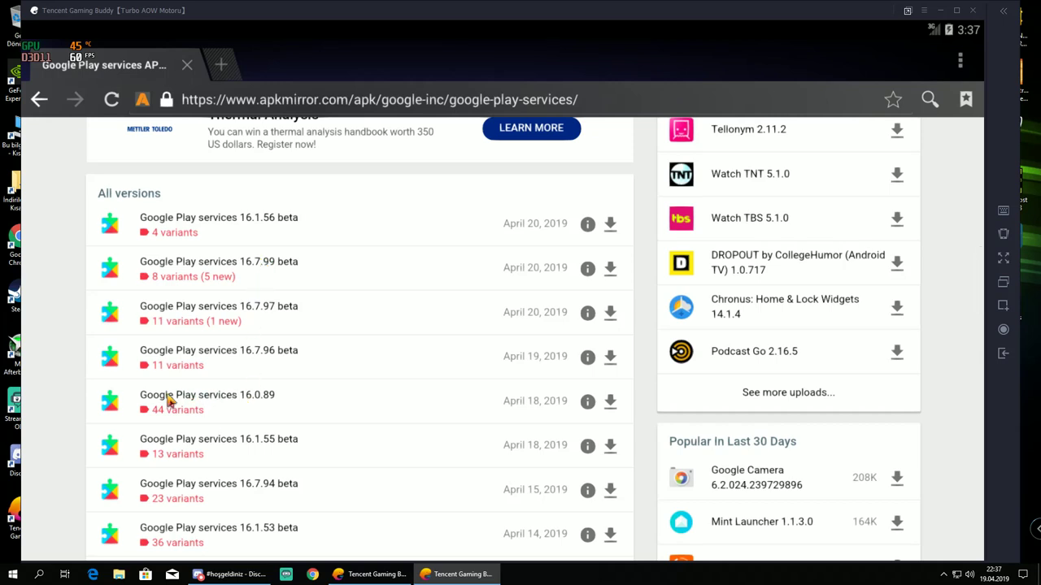
left_click(247, 401)
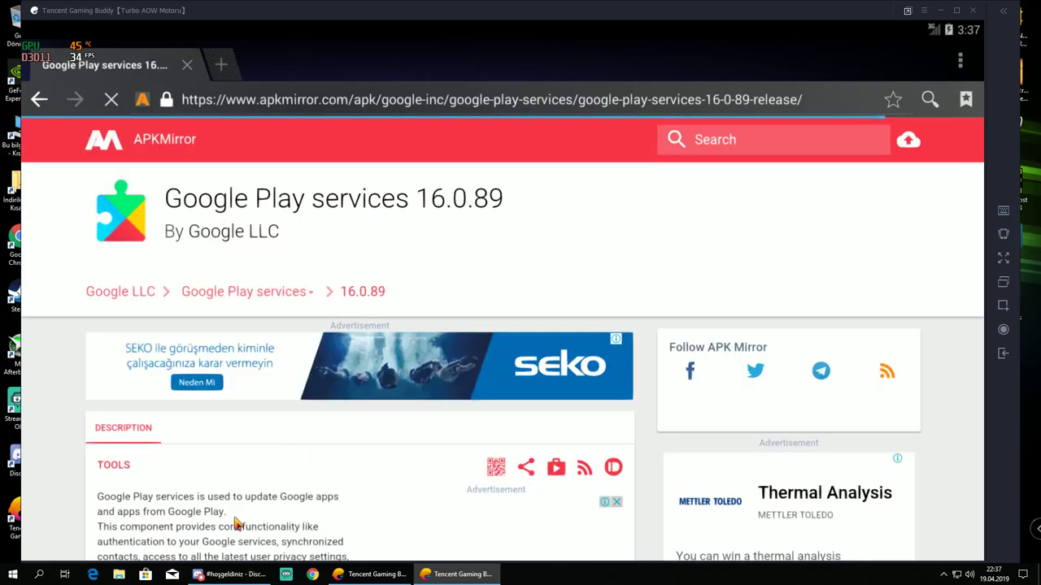
left_click_drag(230, 525, 252, 203)
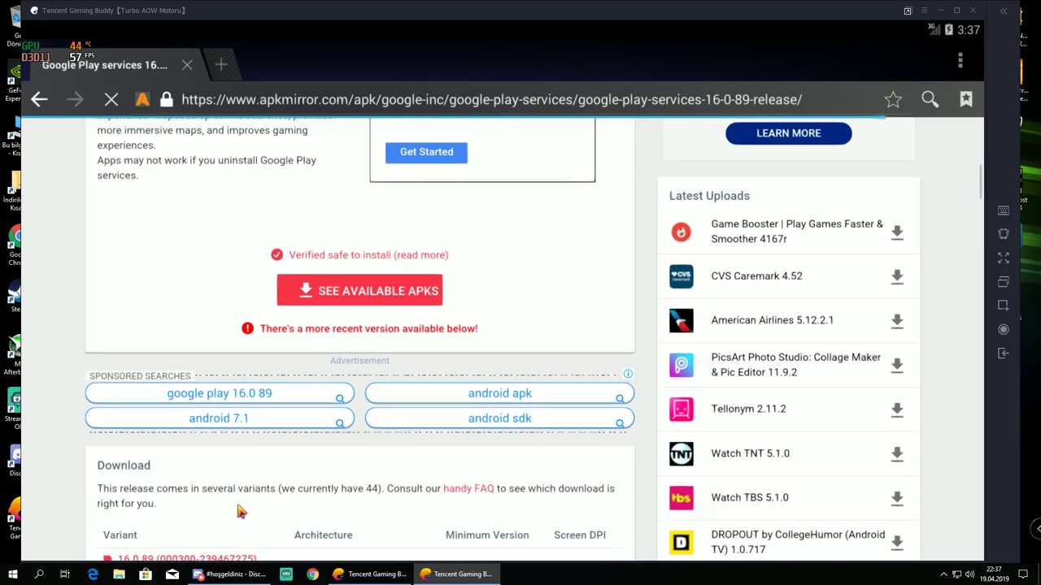
left_click_drag(239, 509, 264, 262)
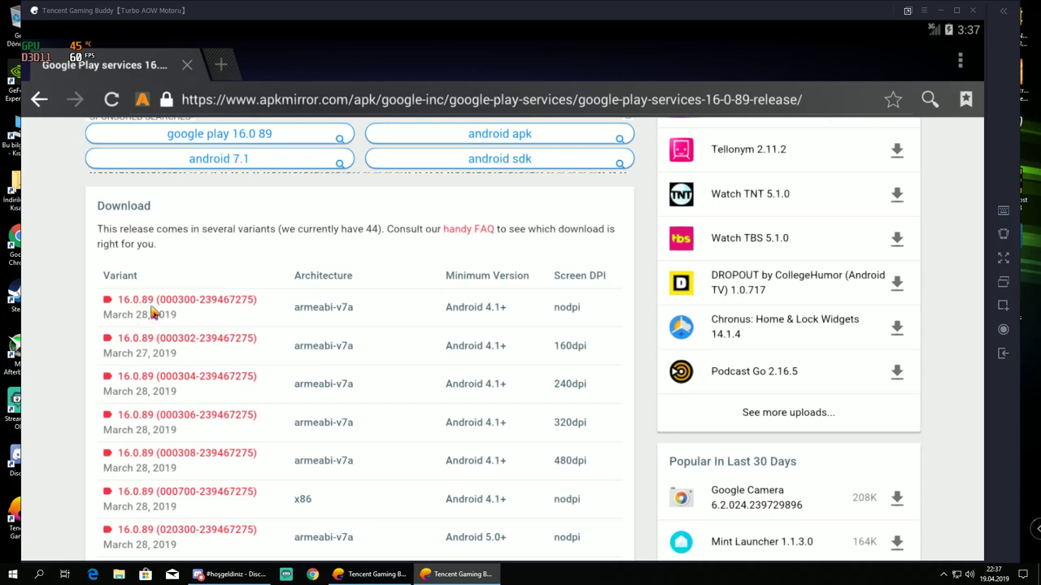
left_click(163, 303)
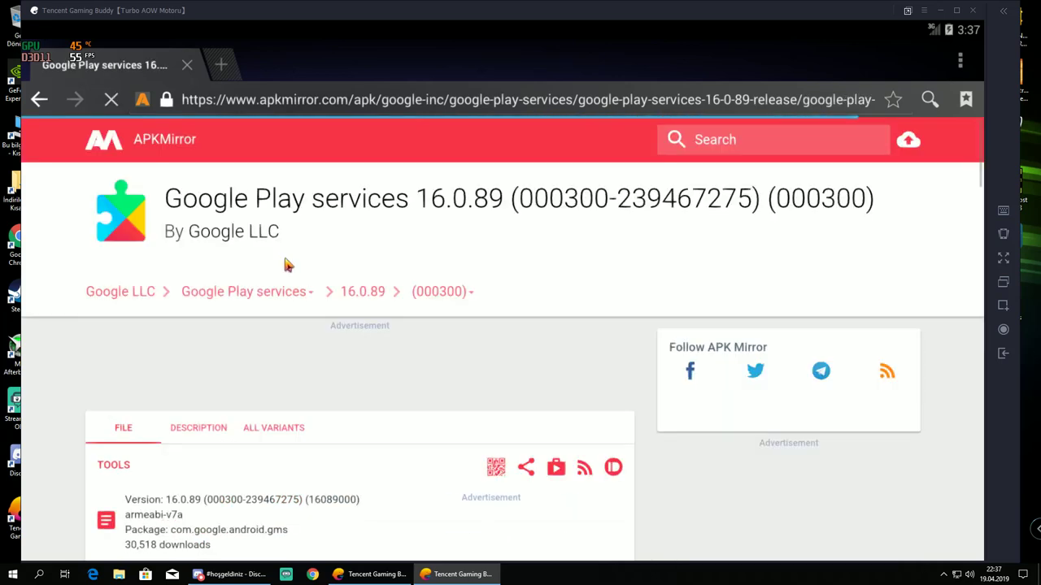
left_click_drag(209, 529, 231, 376)
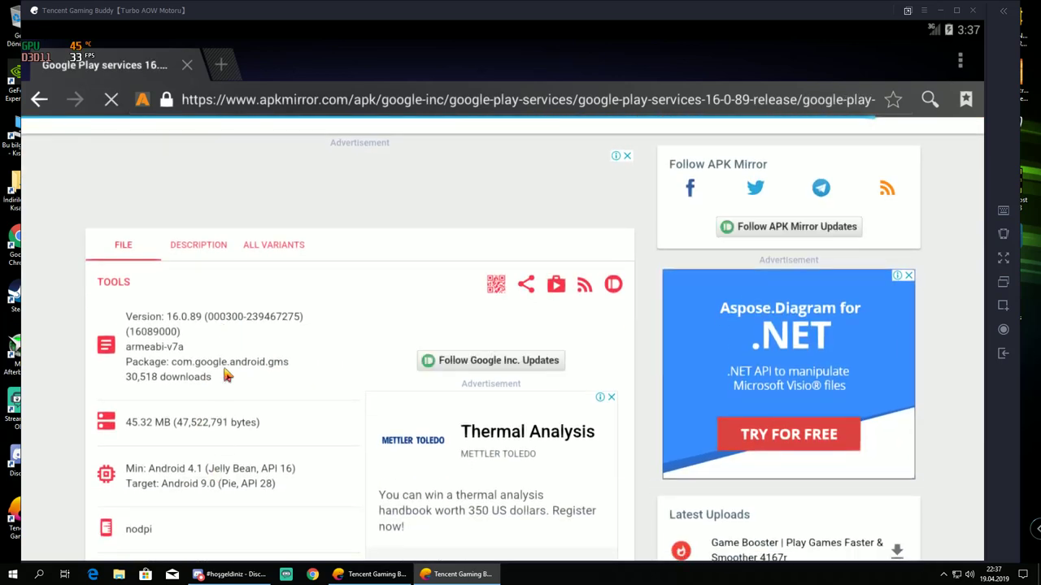
left_click_drag(213, 465, 241, 265)
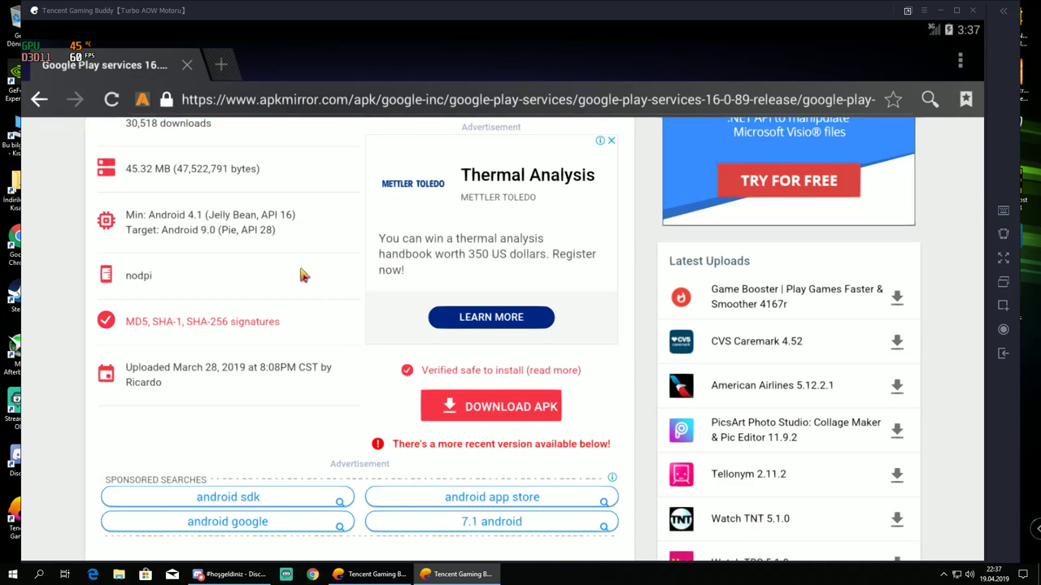